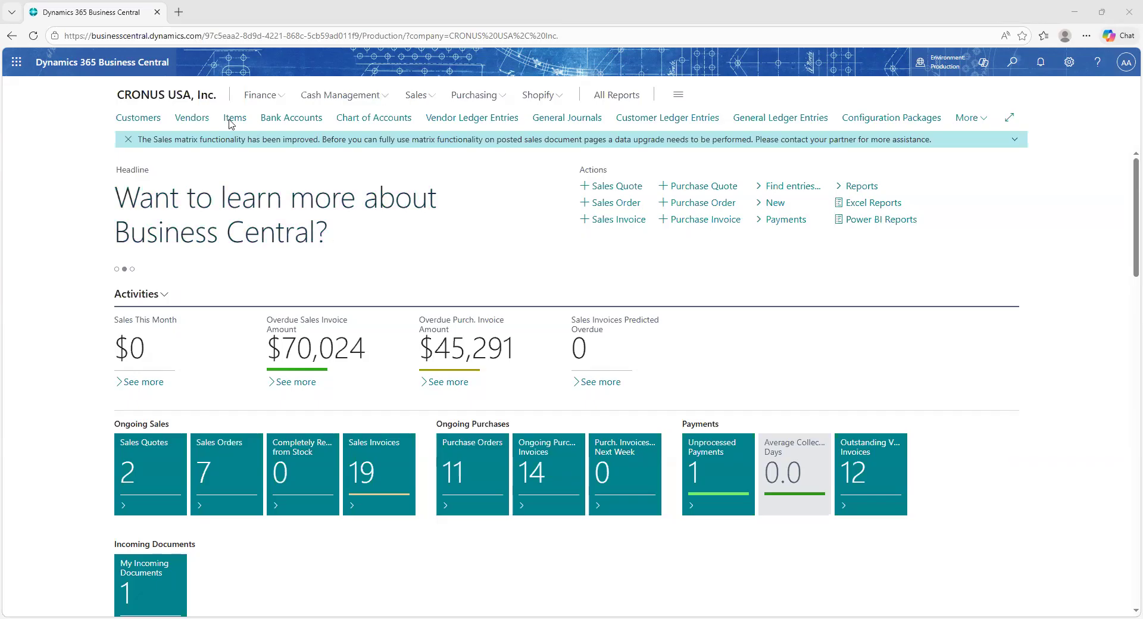
- Open the Items list, examine the item cards from start to end, and return to the home page
{"action": "left_click", "coordinate": [351, 139]}
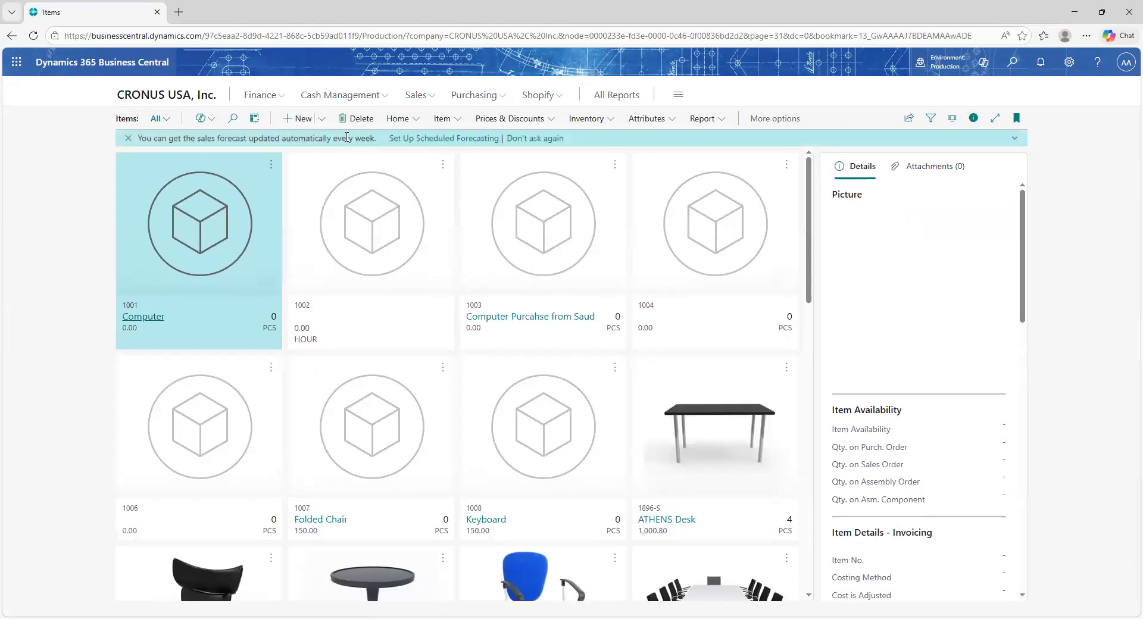
{"action": "scroll", "coordinate": [451, 292], "scroll_direction": "down", "scroll_amount": 5}
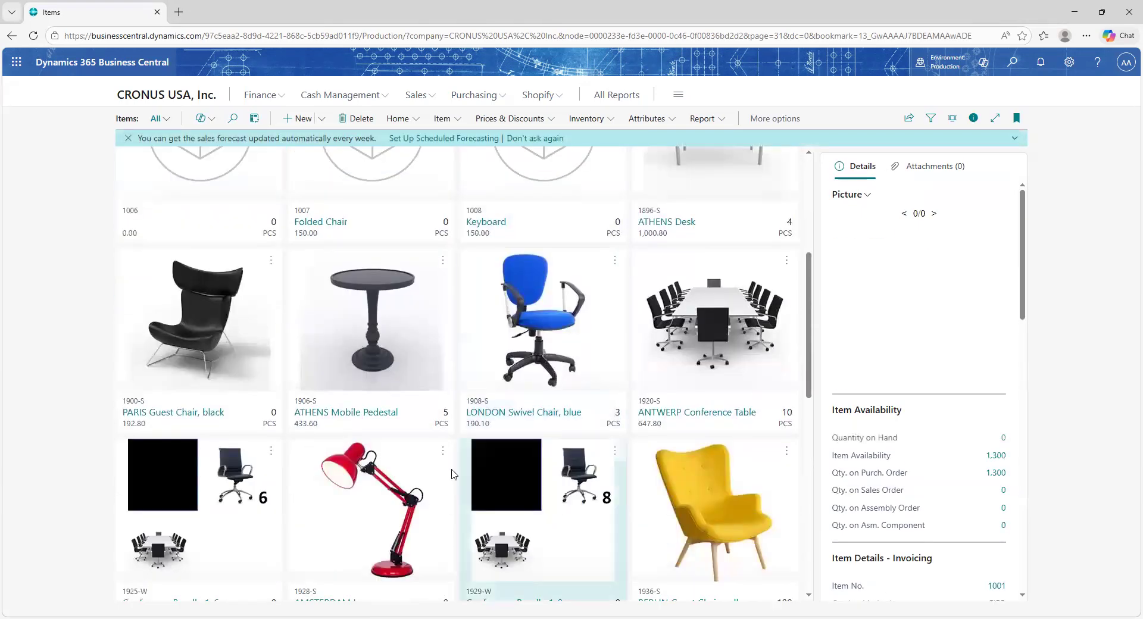
{"action": "scroll", "coordinate": [369, 410], "scroll_direction": "down", "scroll_amount": 3}
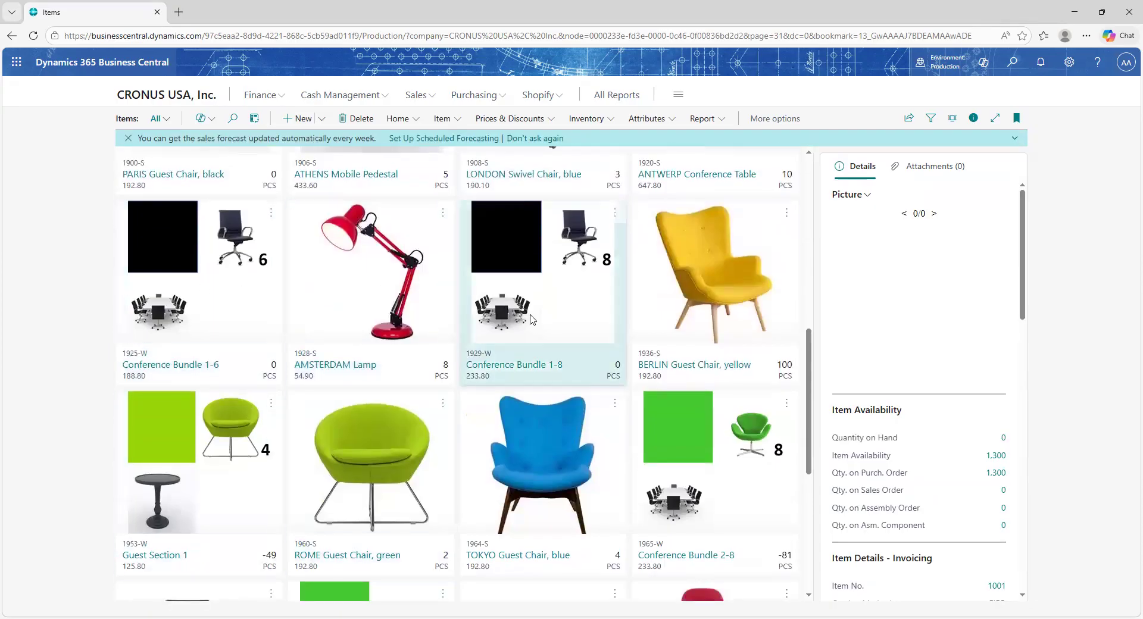
{"action": "scroll", "coordinate": [448, 403], "scroll_direction": "down", "scroll_amount": 4}
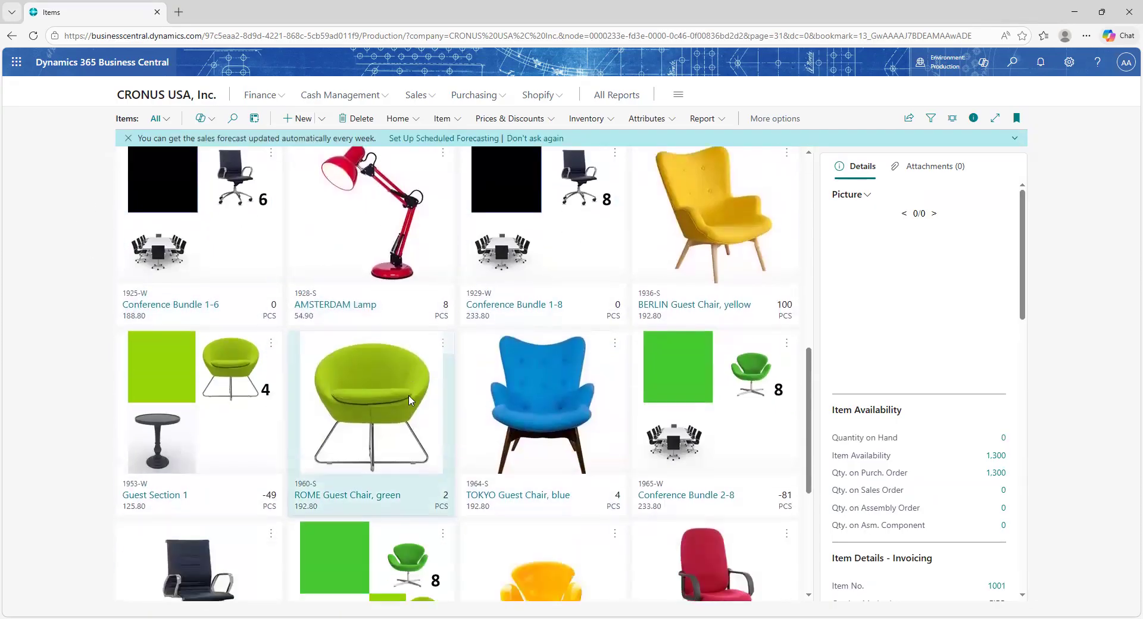
{"action": "scroll", "coordinate": [511, 499], "scroll_direction": "down", "scroll_amount": 2}
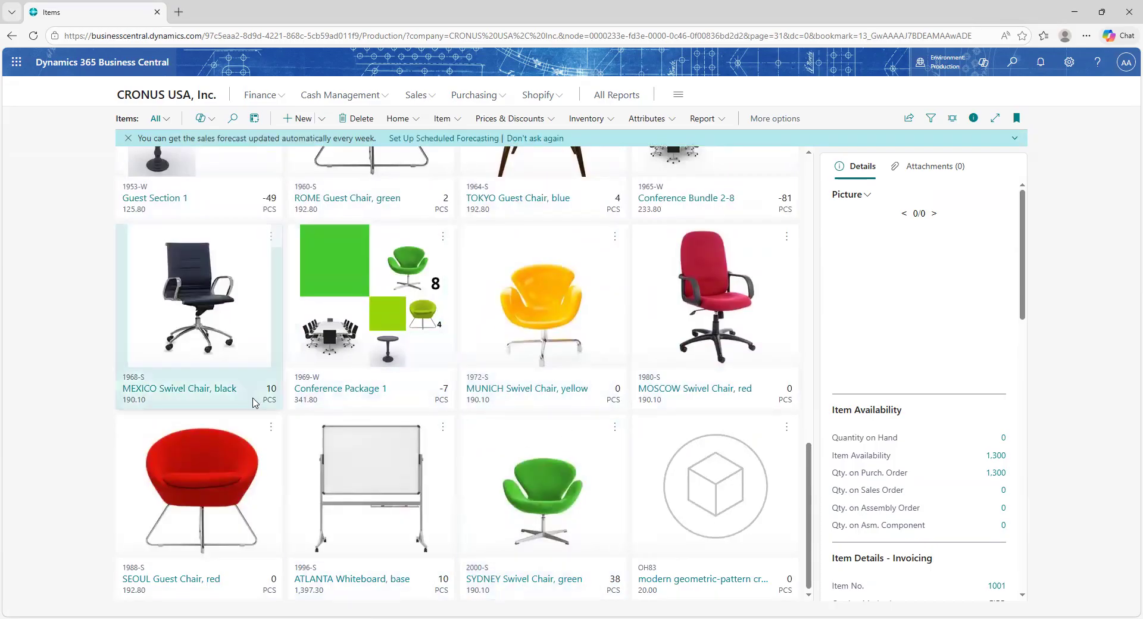
{"action": "scroll", "coordinate": [292, 372], "scroll_direction": "up", "scroll_amount": 2}
{"action": "scroll", "coordinate": [292, 373], "scroll_direction": "up", "scroll_amount": 10}
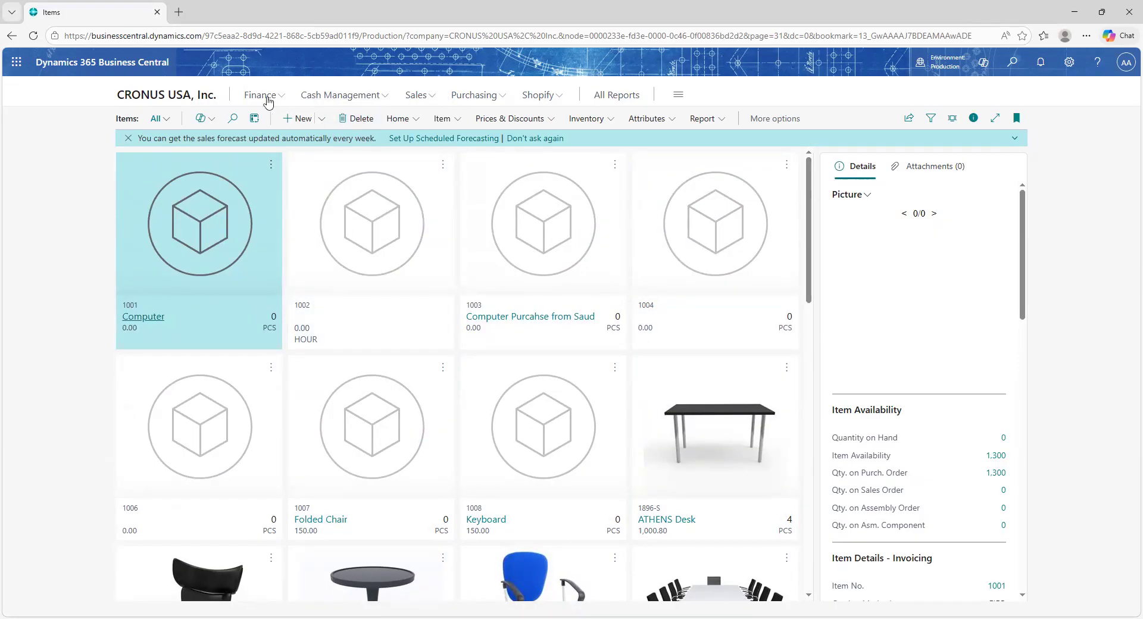
{"action": "left_click", "coordinate": [176, 102]}
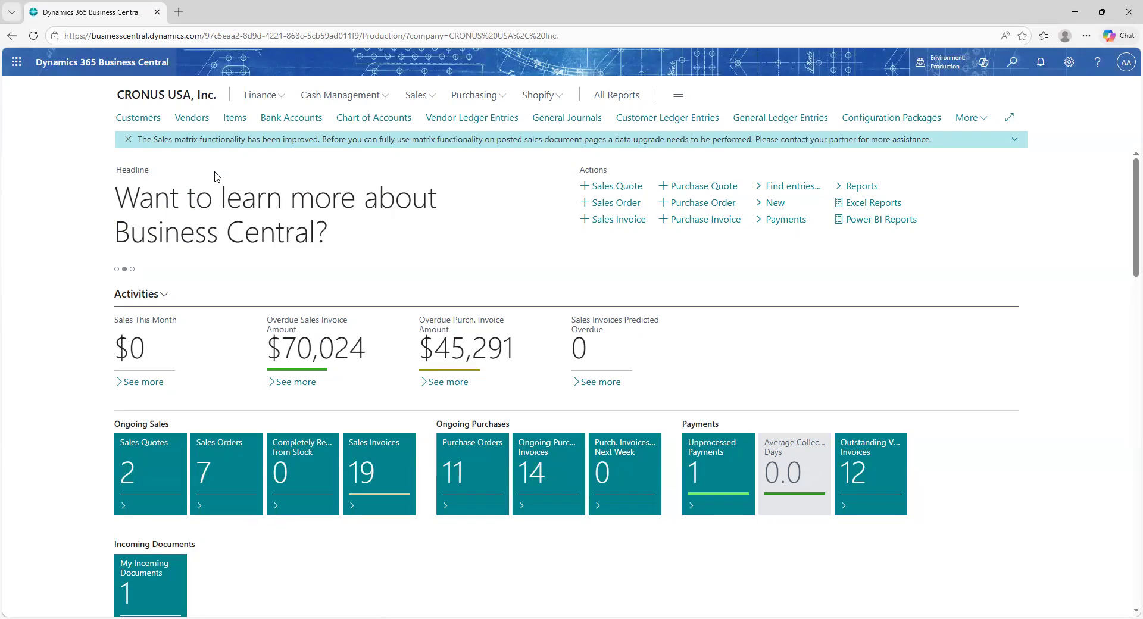
- View the Vendors list and the Customers list, returning to the home page after each
{"action": "left_click", "coordinate": [192, 118]}
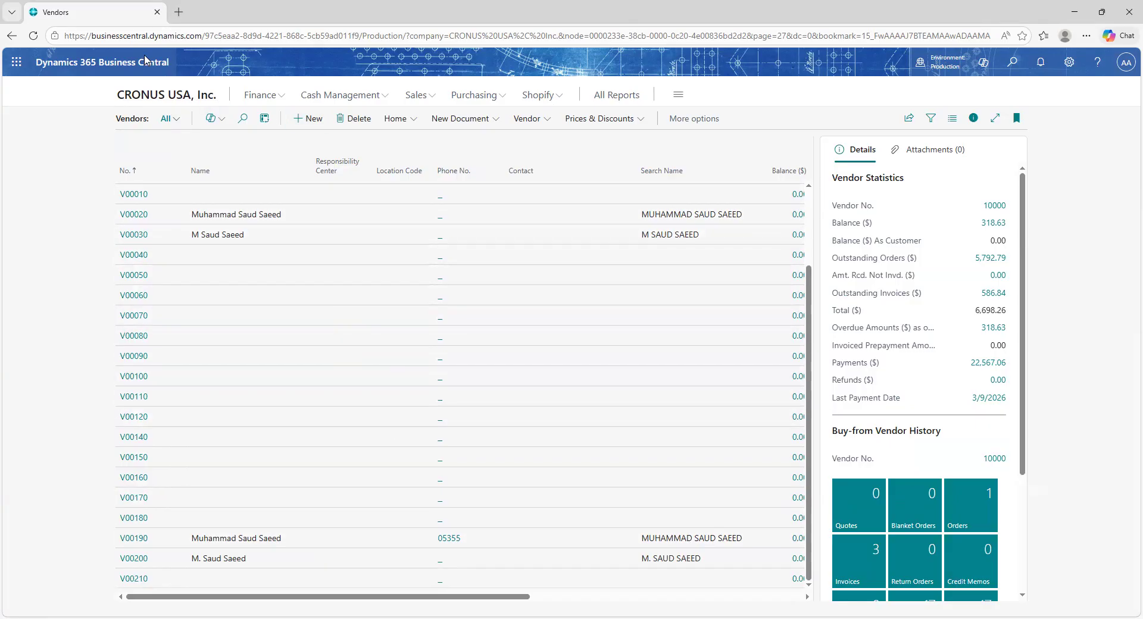
{"action": "left_click", "coordinate": [159, 97]}
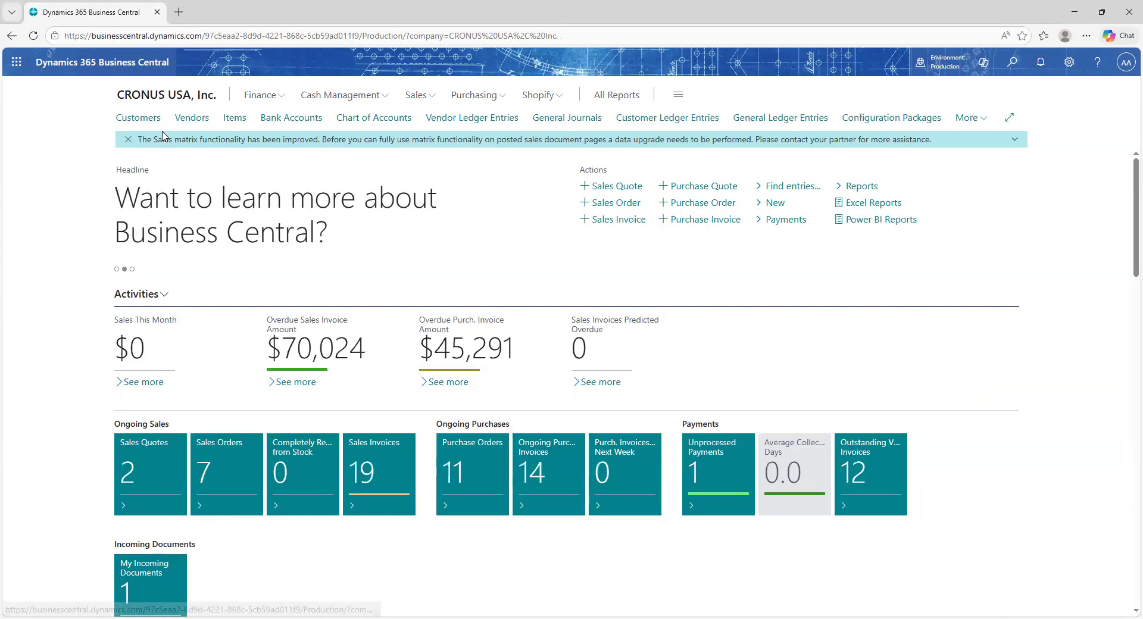
{"action": "left_click", "coordinate": [143, 122]}
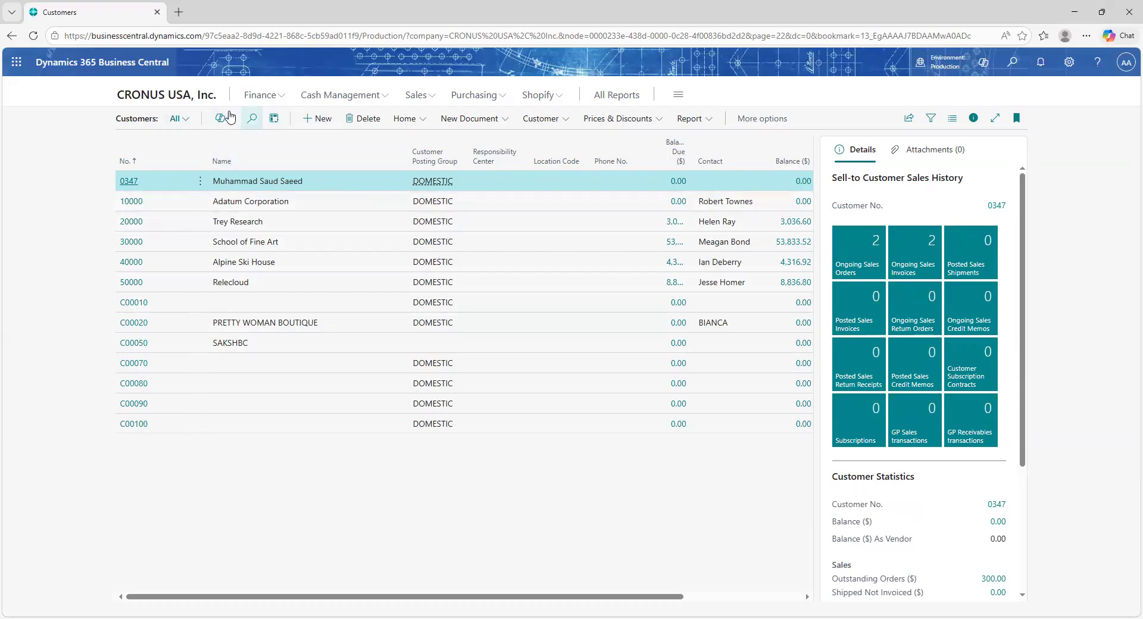
{"action": "left_click", "coordinate": [203, 100]}
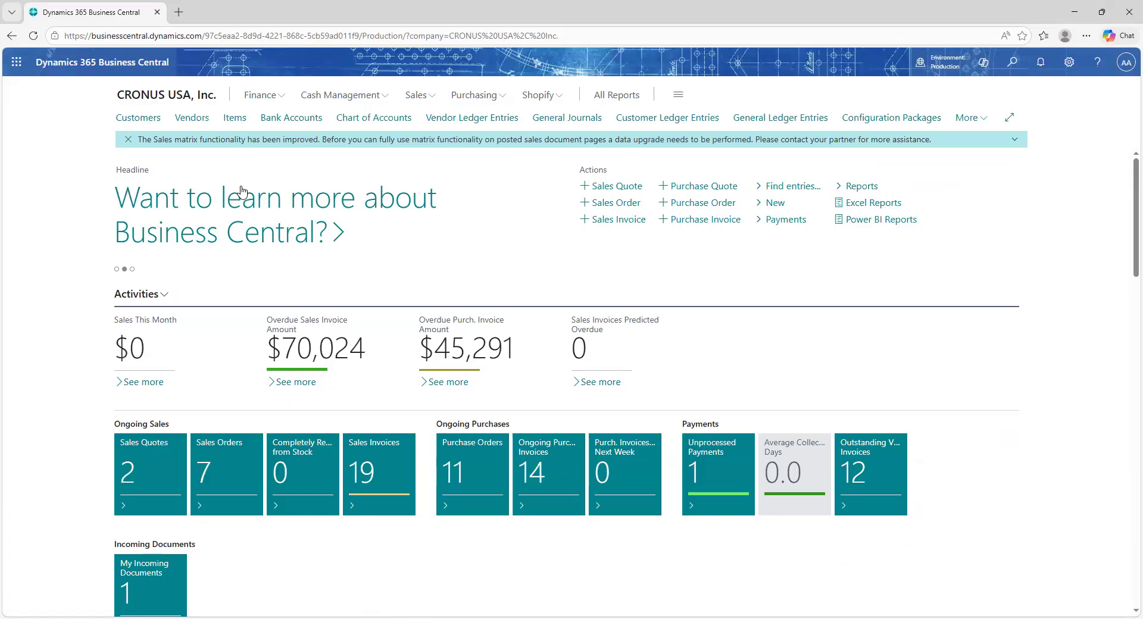
- Create a new item from the Items list using the ITEM template
{"action": "left_click", "coordinate": [226, 124]}
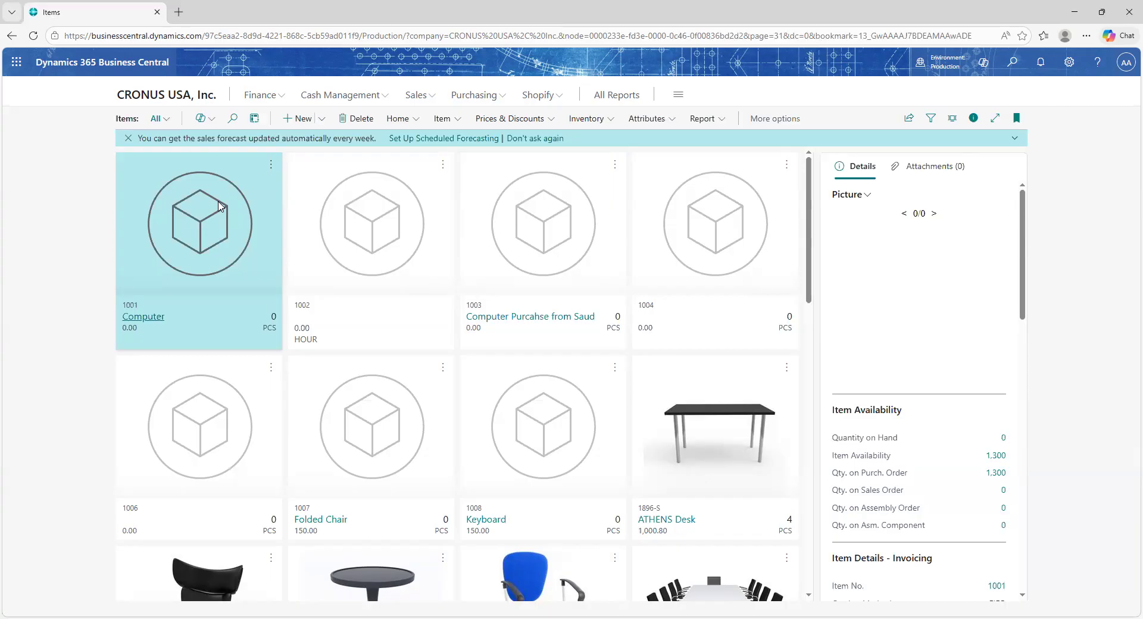
{"action": "left_click", "coordinate": [302, 119]}
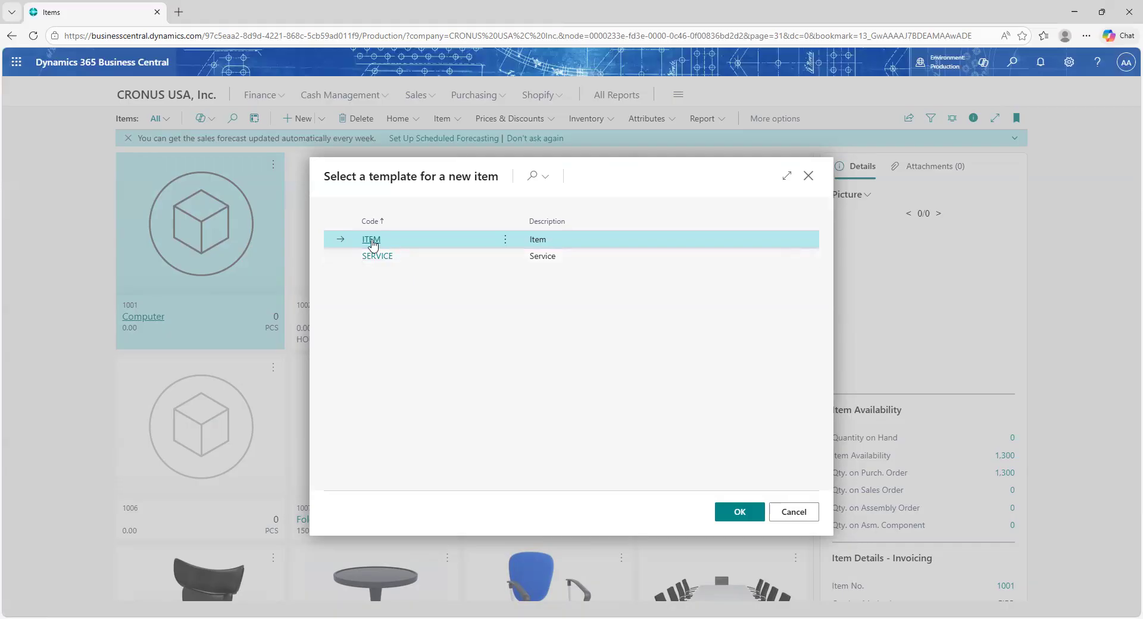
{"action": "left_click", "coordinate": [347, 238]}
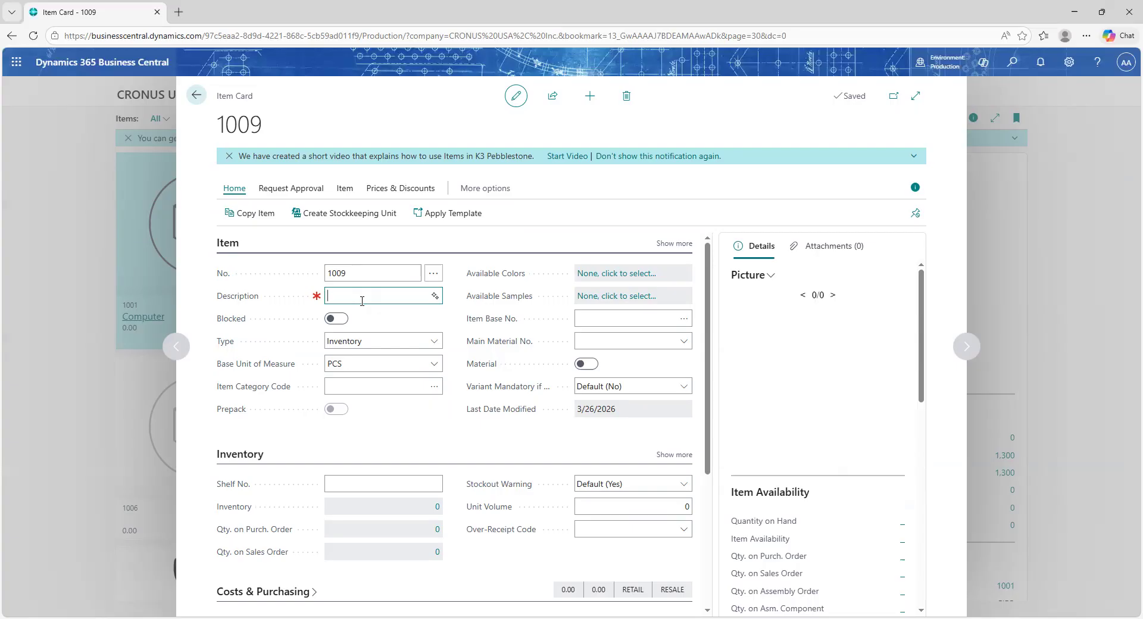
- Enter Keyboad as the new item's description
{"action": "type", "text": "Key"}
{"action": "key", "text": "BackSpace"}
{"action": "key", "text": "BackSpace"}
{"action": "key", "text": "BackSpace"}
{"action": "type", "text": "Keyboad"}
{"action": "key", "text": "Tab"}
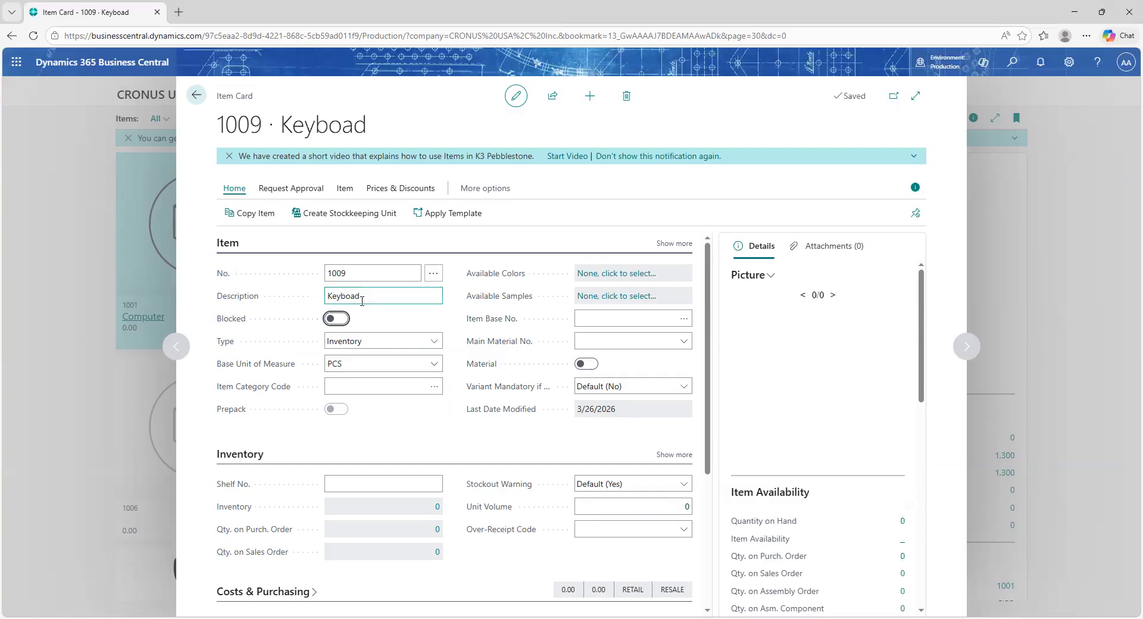
- Choose Inventory as the item's type and open the list of base units of measure
{"action": "left_click", "coordinate": [388, 345]}
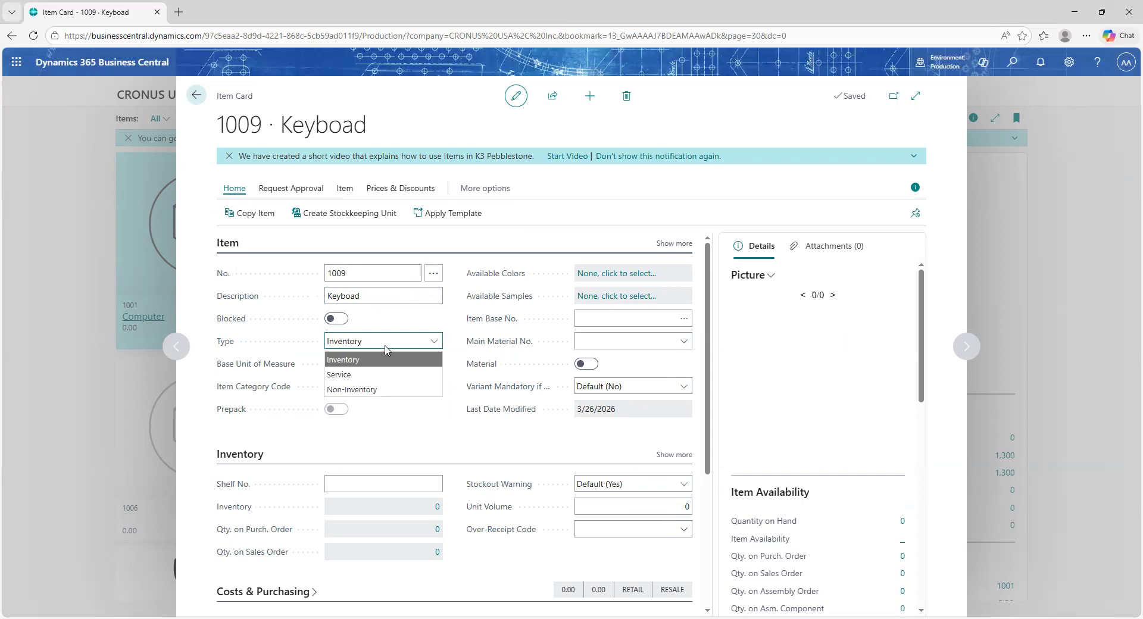
{"action": "left_click", "coordinate": [385, 358]}
{"action": "left_click", "coordinate": [385, 362]}
{"action": "left_click", "coordinate": [433, 365]}
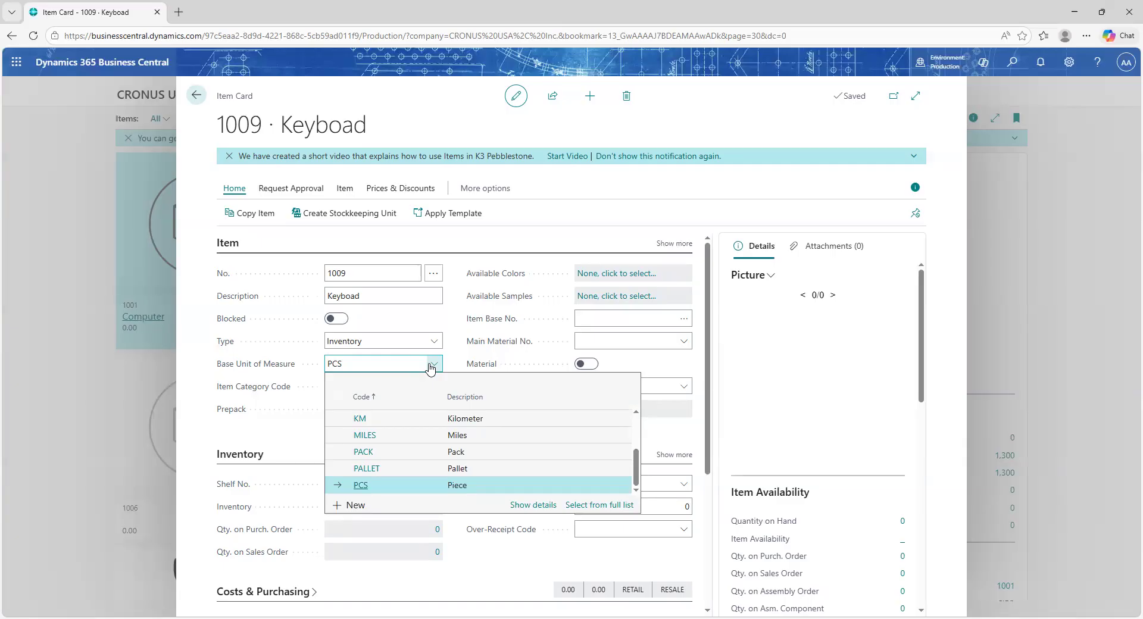
- Replace the item's description with Laptop
{"action": "left_click", "coordinate": [378, 296]}
{"action": "key", "text": "BackSpace"}
{"action": "type", "text": "K"}
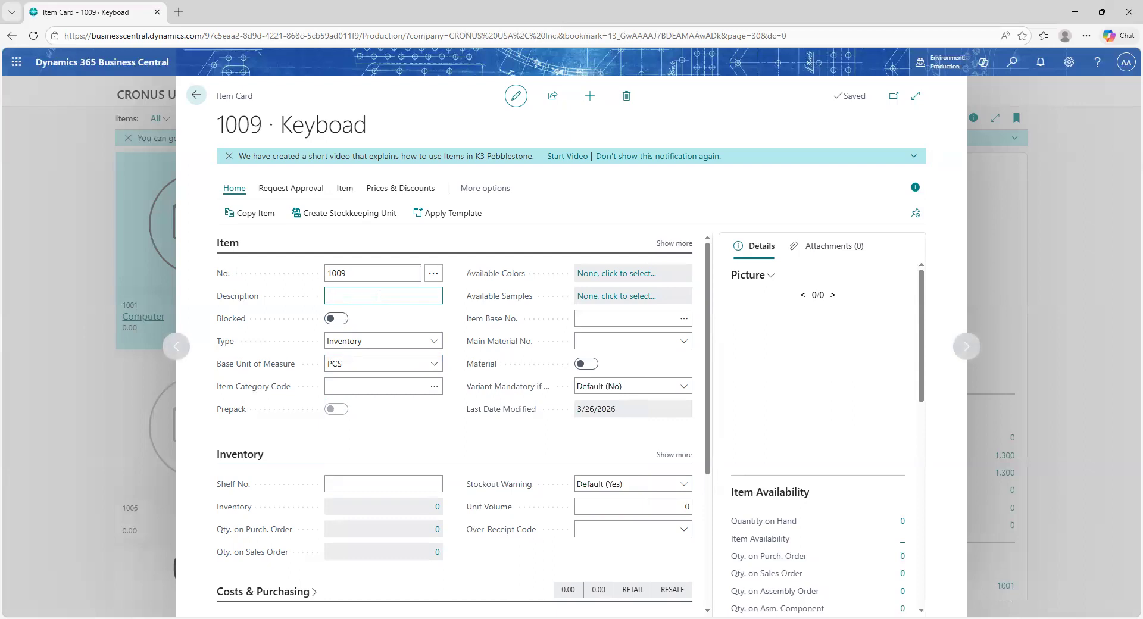
{"action": "type", "text": "Laptop"}
{"action": "key", "text": "Tab"}
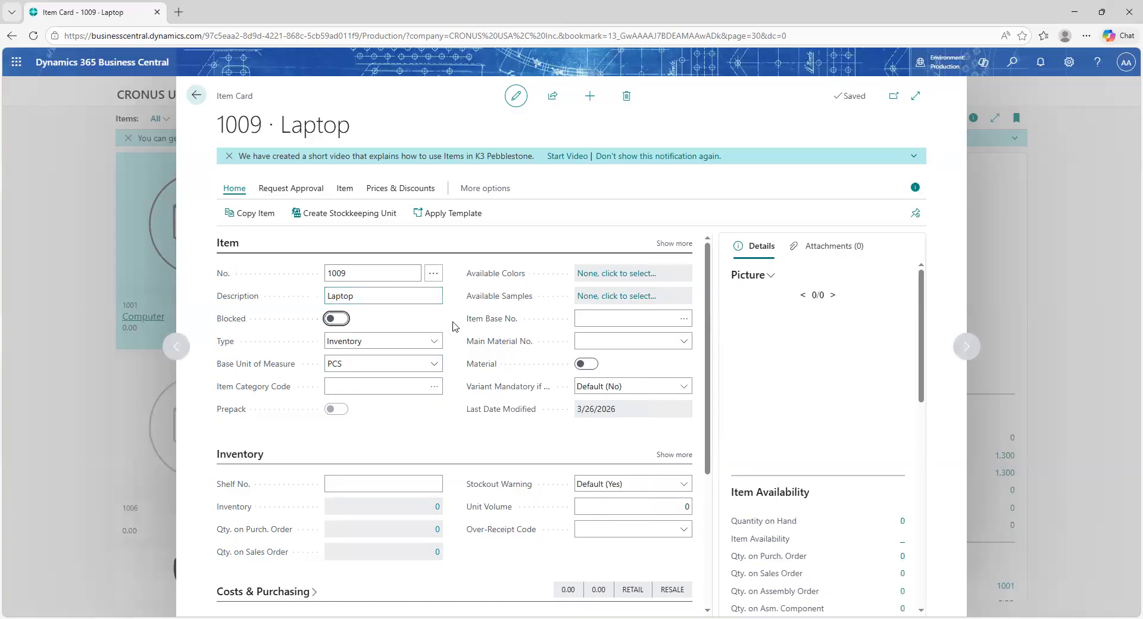
- Check the Main Material No. options and the Item Category Code field on the item card
{"action": "left_click", "coordinate": [678, 343]}
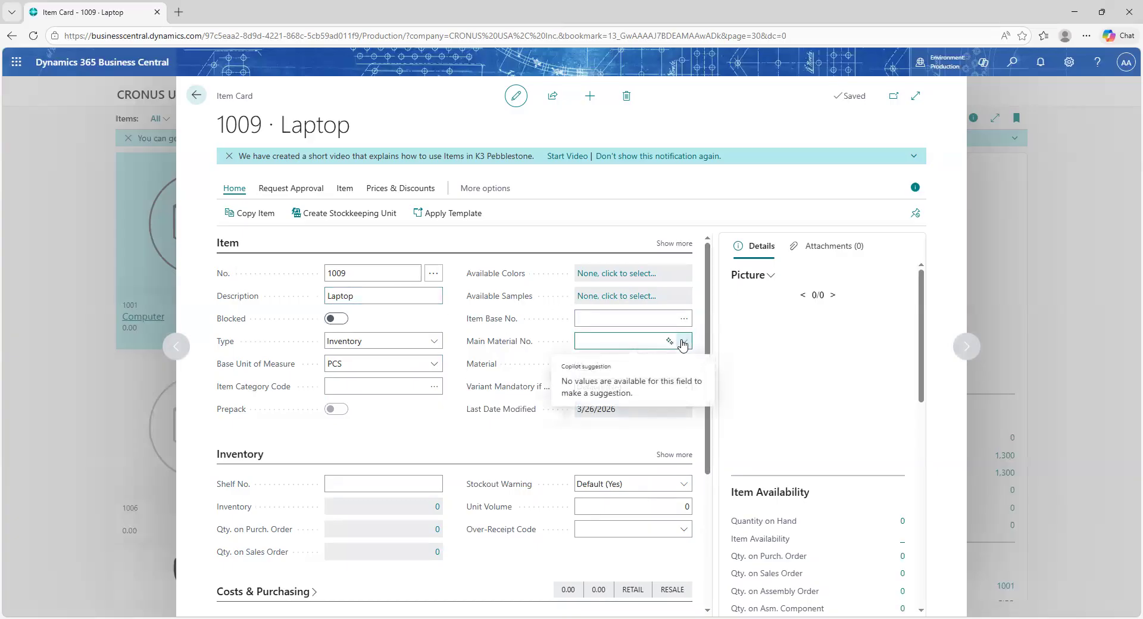
{"action": "left_click", "coordinate": [682, 344]}
{"action": "scroll", "coordinate": [417, 333], "scroll_direction": "down", "scroll_amount": 1}
{"action": "left_click", "coordinate": [392, 327]}
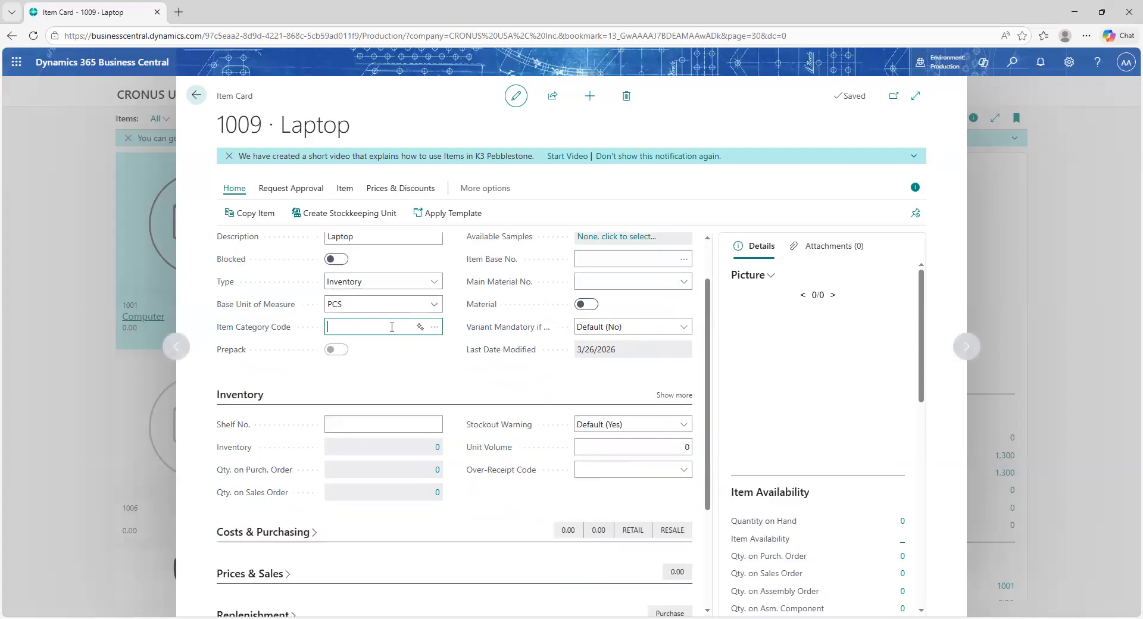
{"action": "scroll", "coordinate": [682, 360], "scroll_direction": "up", "scroll_amount": 1}
- Show the additional fields of the Item section and review them
{"action": "left_click", "coordinate": [677, 243]}
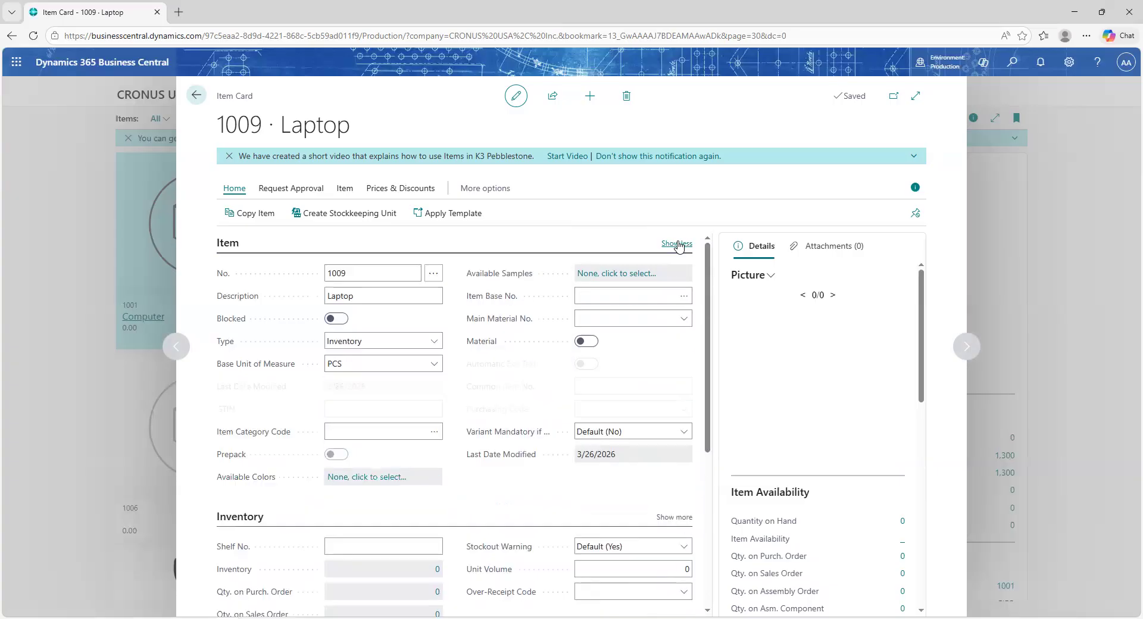
{"action": "left_click", "coordinate": [387, 365]}
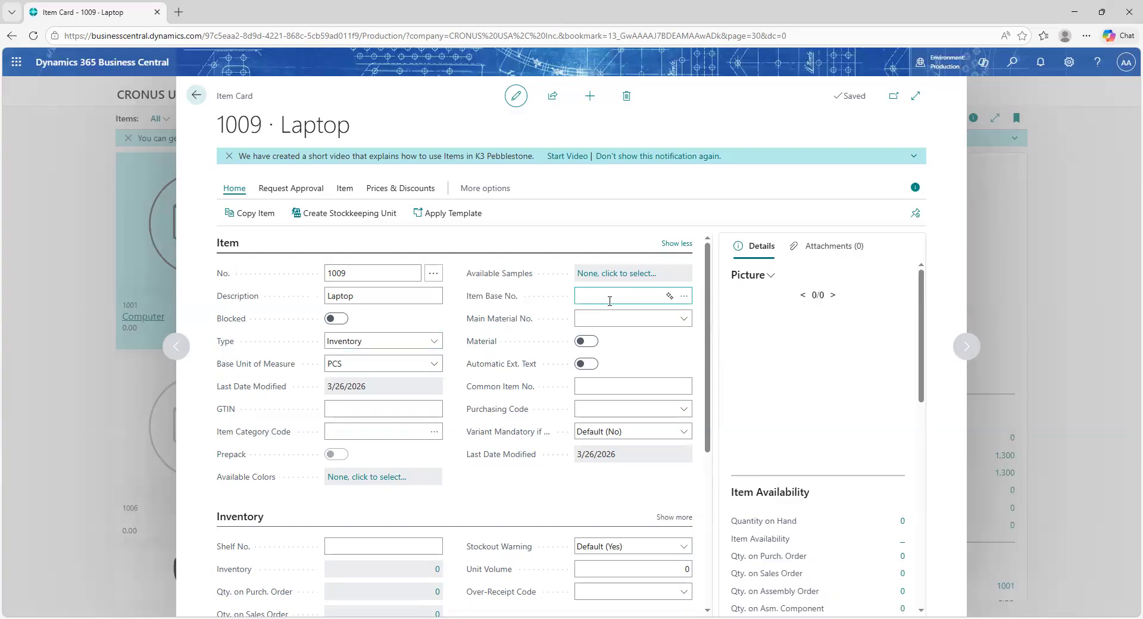
{"action": "scroll", "coordinate": [623, 361], "scroll_direction": "down", "scroll_amount": 1}
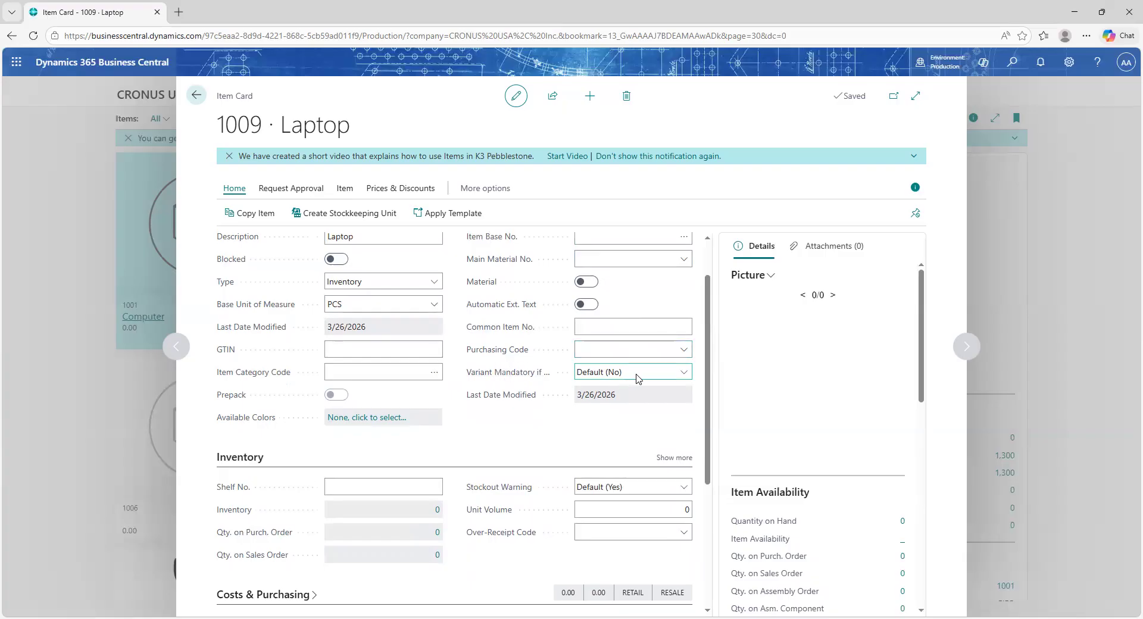
{"action": "scroll", "coordinate": [428, 369], "scroll_direction": "down", "scroll_amount": 1}
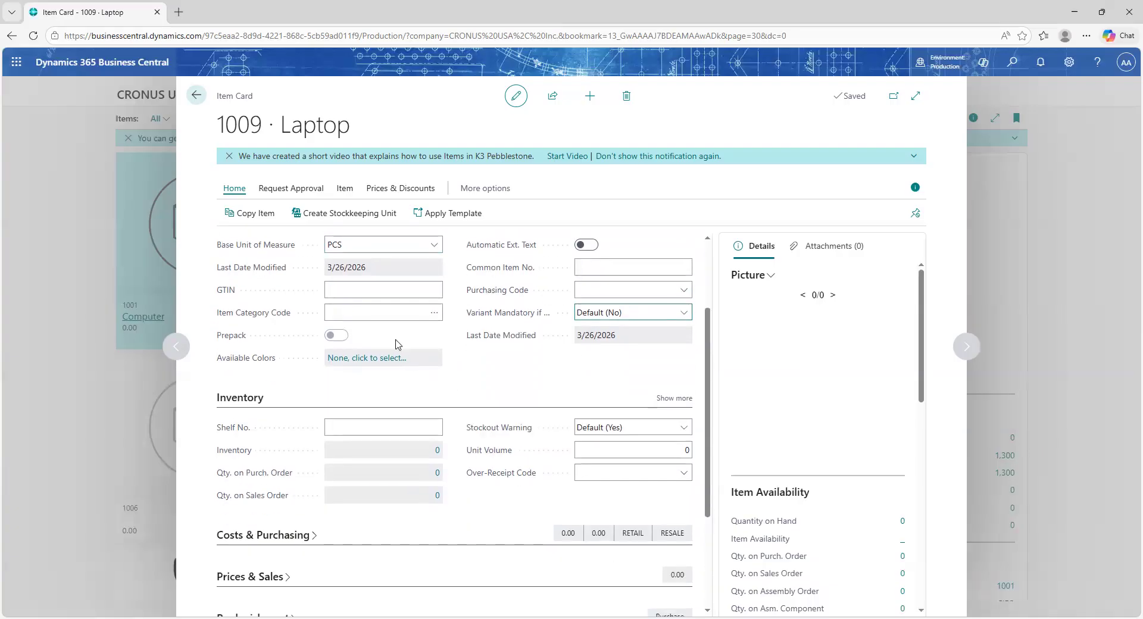
- Look at the Shelf No. field in the Inventory section and set the Unit Volume to 500
{"action": "left_click", "coordinate": [406, 431]}
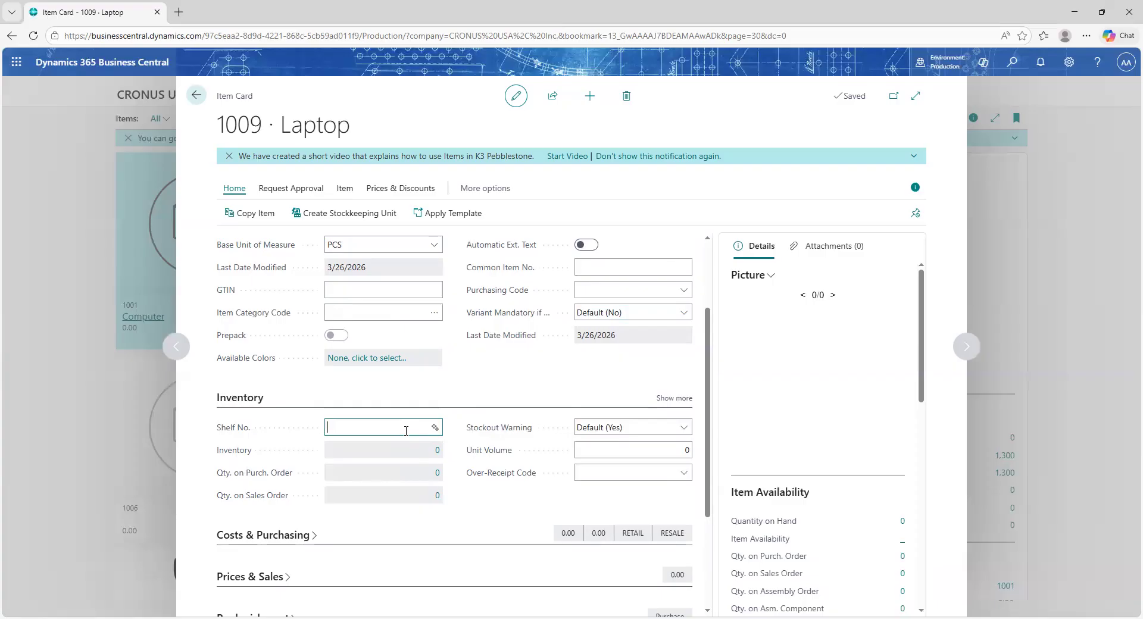
{"action": "left_click", "coordinate": [406, 430]}
{"action": "scroll", "coordinate": [654, 423], "scroll_direction": "down", "scroll_amount": 1}
{"action": "left_click", "coordinate": [681, 392]}
{"action": "type", "text": "5"}
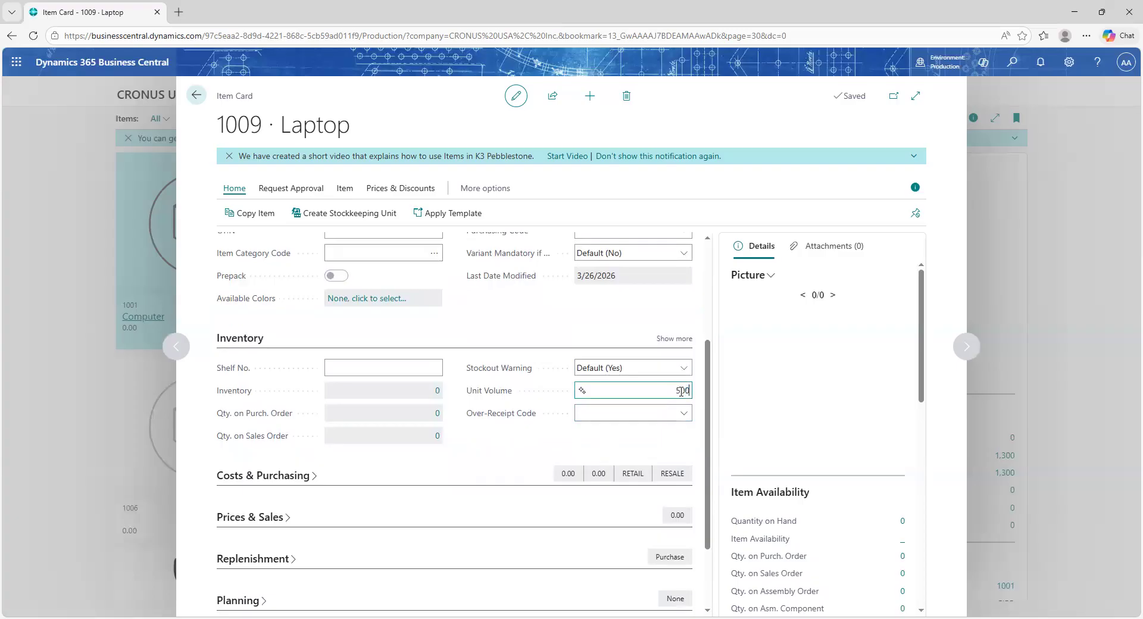
{"action": "type", "text": "00"}
- Expand the Costs & Purchasing section and choose FIFO as the costing method
{"action": "scroll", "coordinate": [410, 381], "scroll_direction": "down", "scroll_amount": 1}
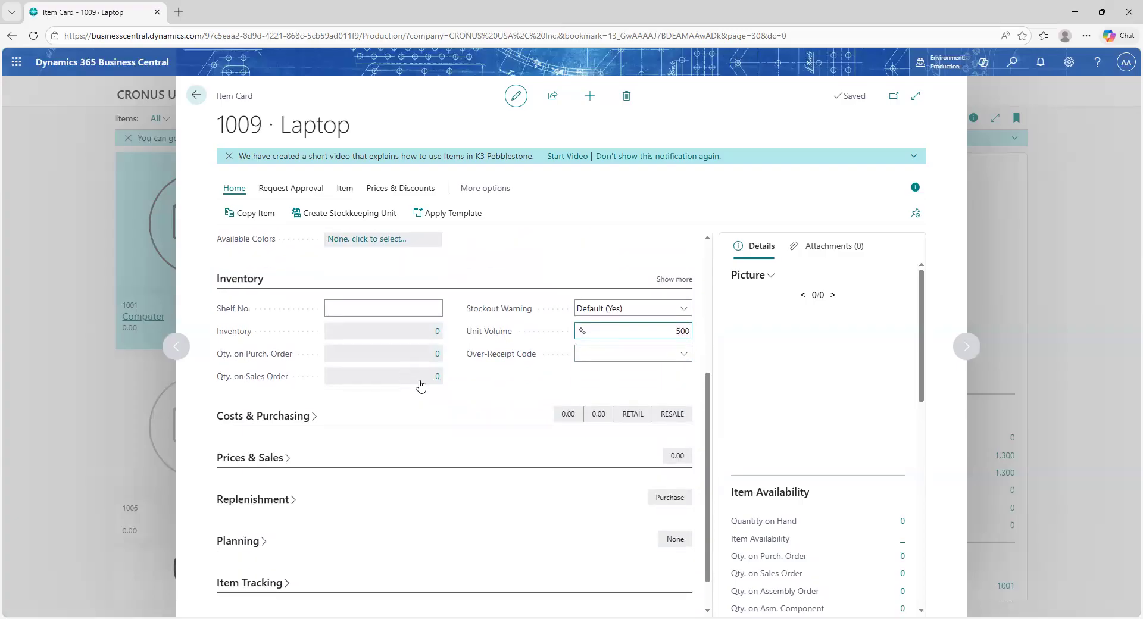
{"action": "left_click", "coordinate": [310, 416]}
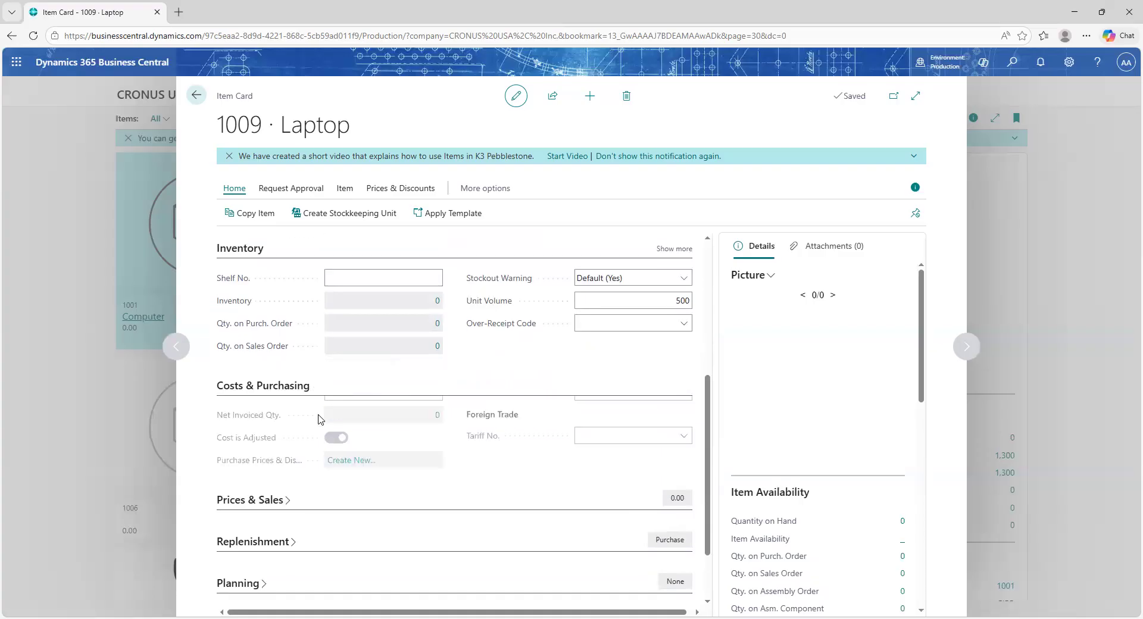
{"action": "scroll", "coordinate": [435, 375], "scroll_direction": "down", "scroll_amount": 2}
{"action": "scroll", "coordinate": [428, 369], "scroll_direction": "up", "scroll_amount": 2}
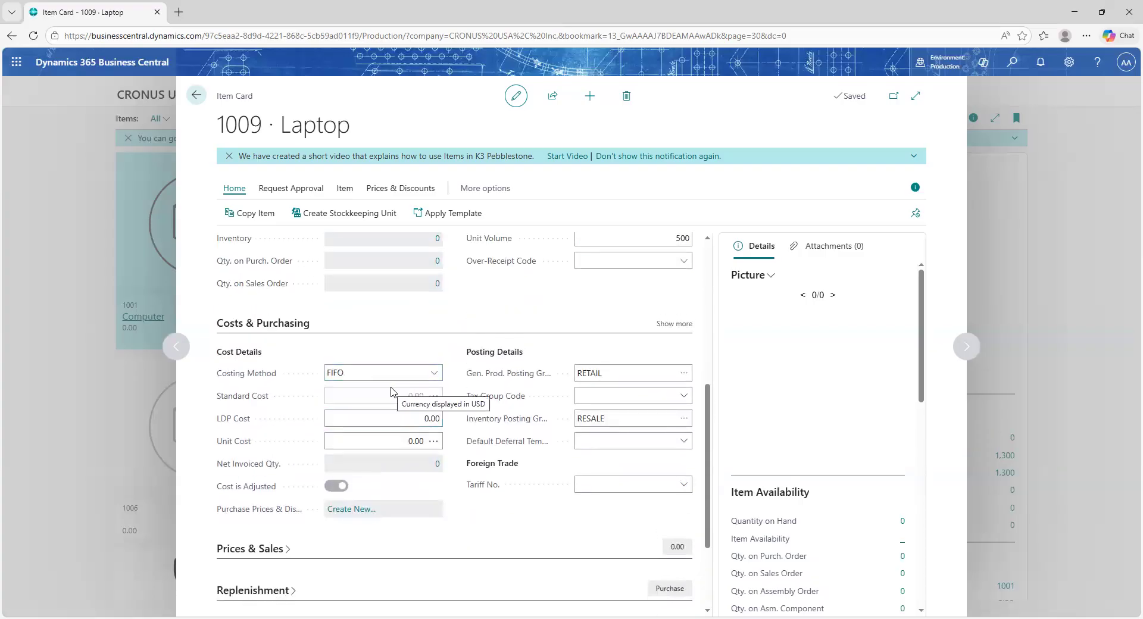
{"action": "left_click", "coordinate": [432, 375]}
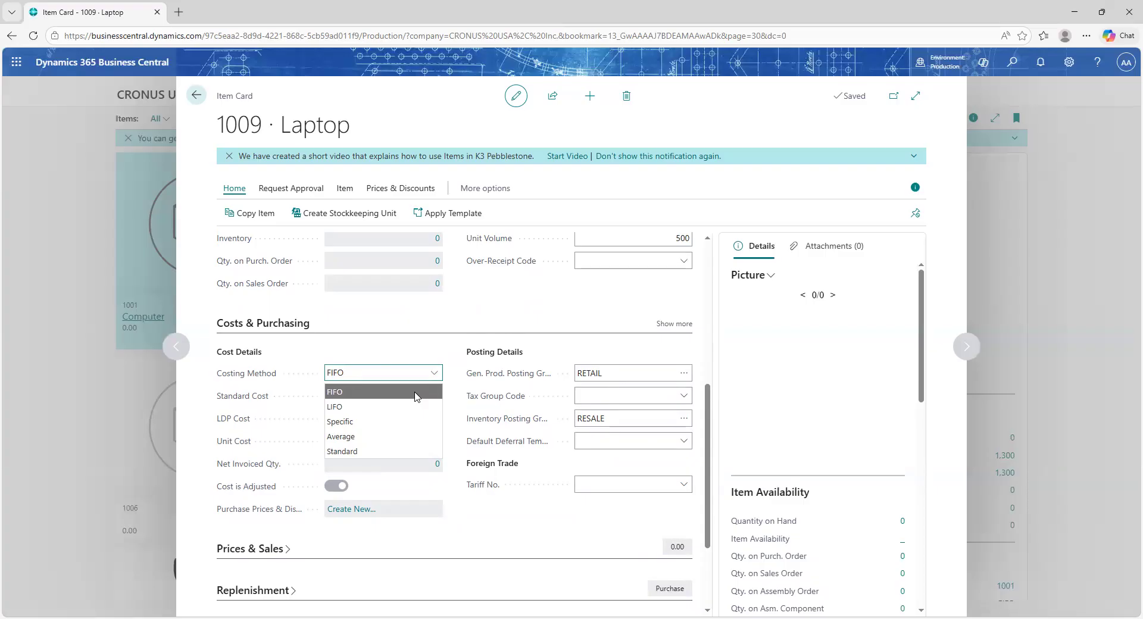
{"action": "left_click", "coordinate": [415, 396]}
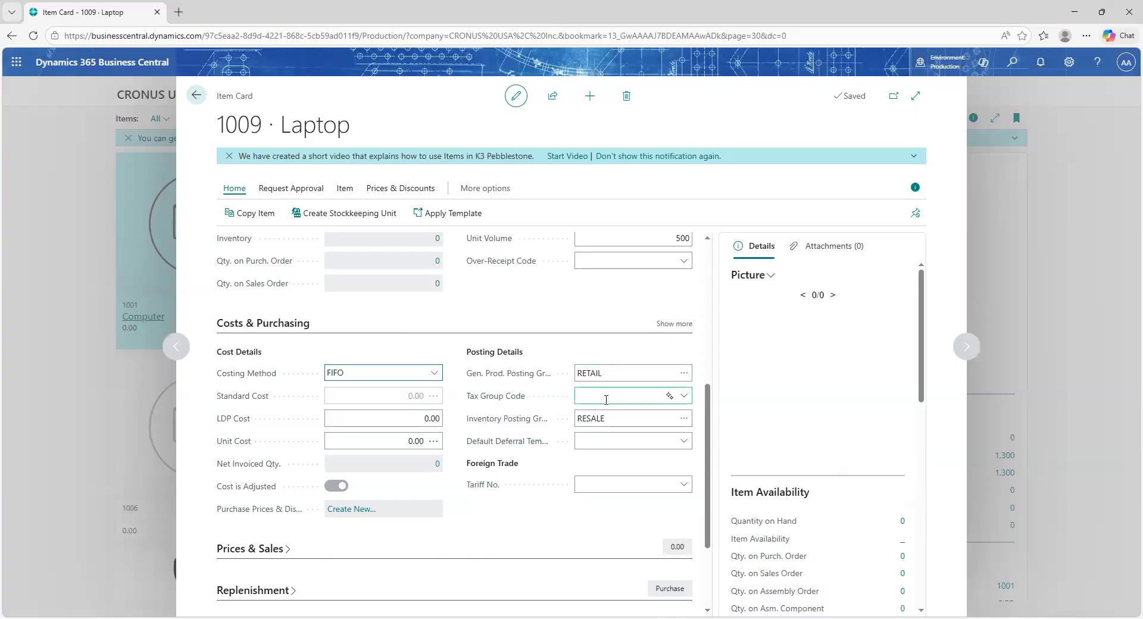
- Expand the Prices & Sales section of the item card and set the Unit Price to 100
{"action": "scroll", "coordinate": [623, 410], "scroll_direction": "down", "scroll_amount": 2}
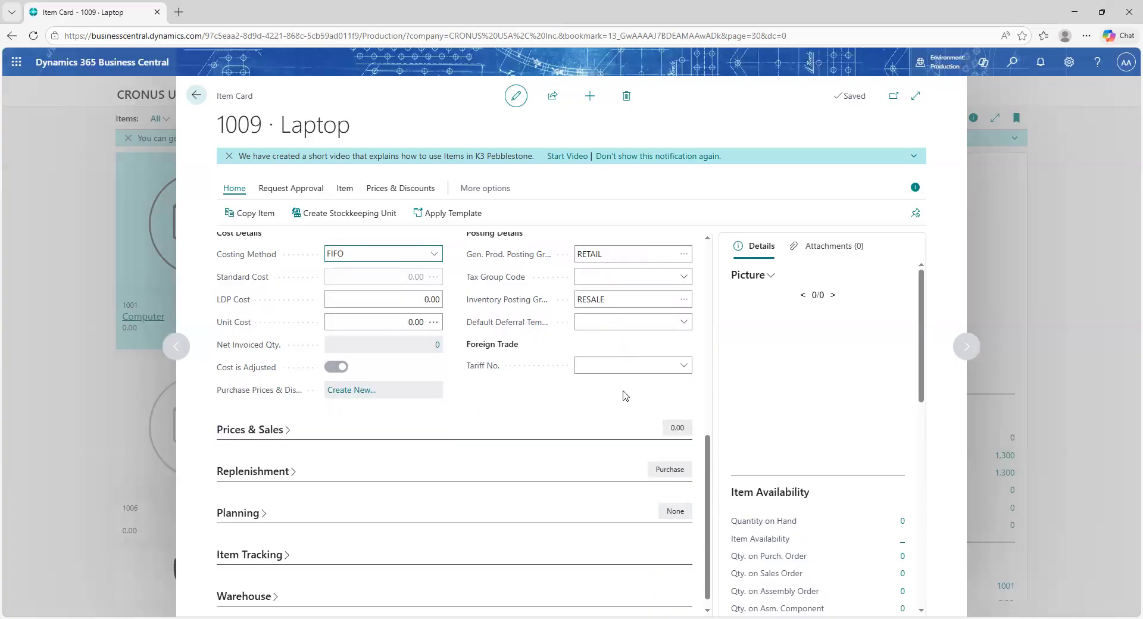
{"action": "left_click", "coordinate": [603, 365]}
{"action": "scroll", "coordinate": [536, 375], "scroll_direction": "down", "scroll_amount": 1}
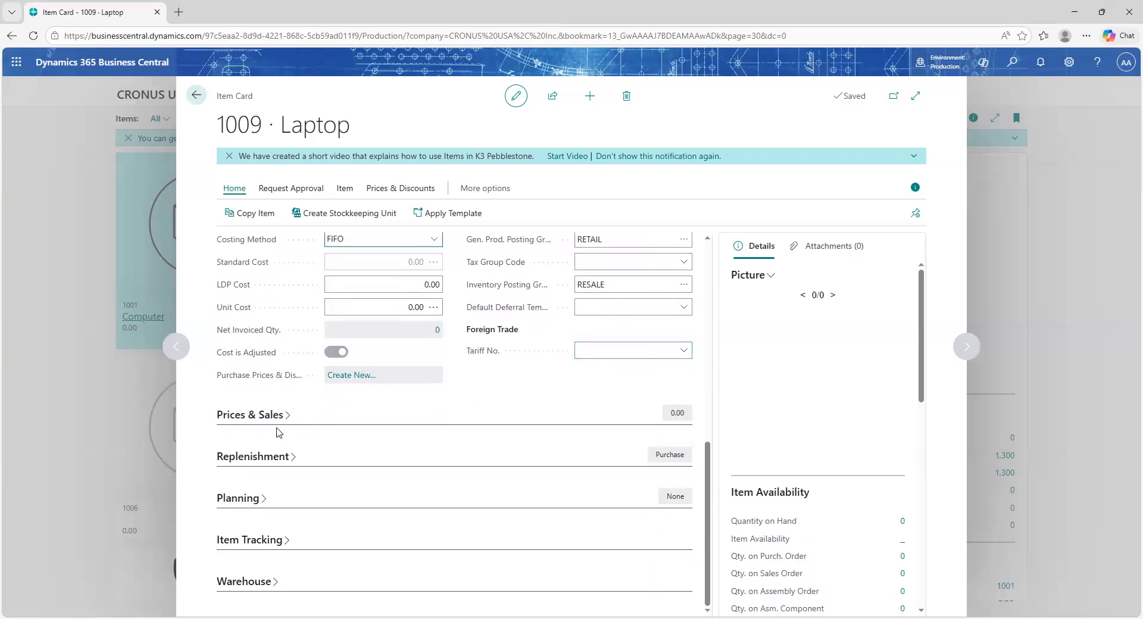
{"action": "left_click", "coordinate": [304, 417]}
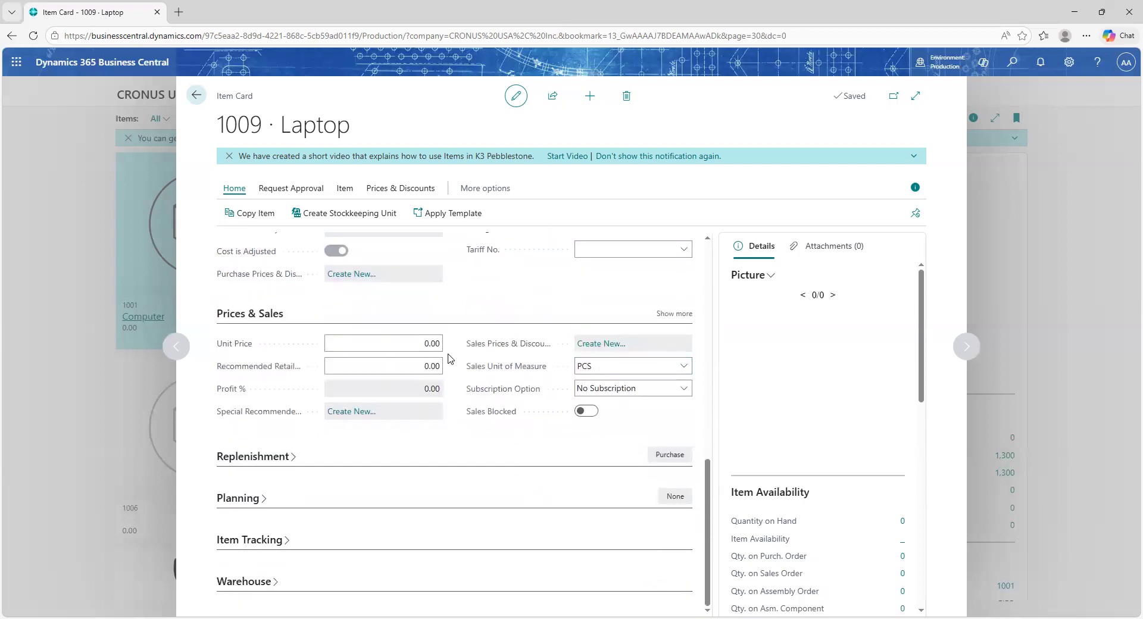
{"action": "left_click", "coordinate": [357, 347]}
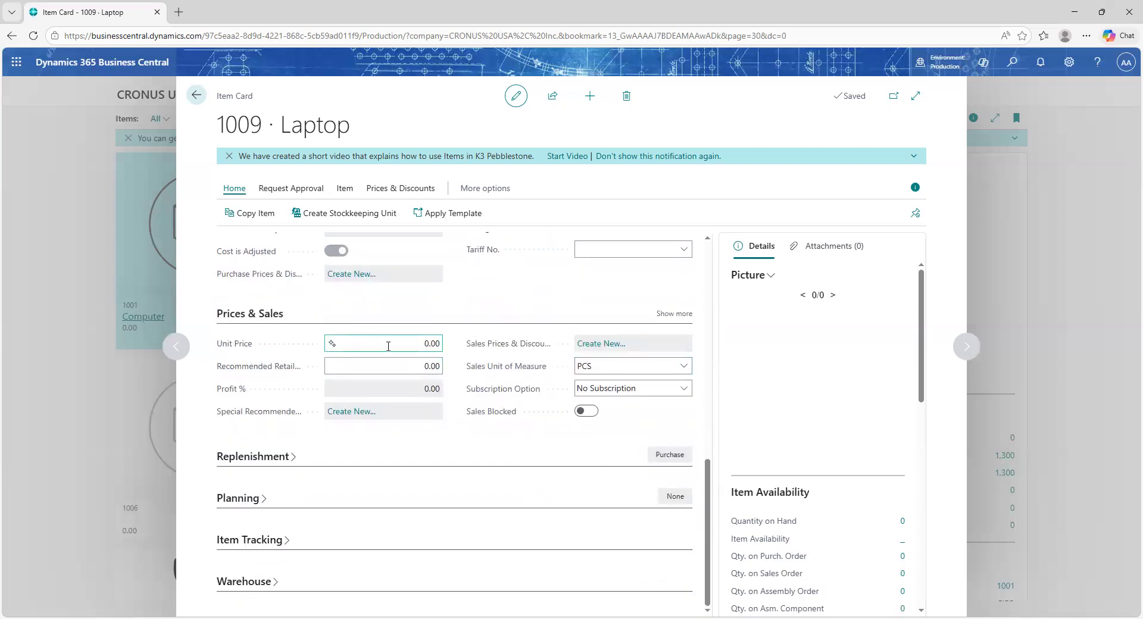
{"action": "double_click", "coordinate": [435, 349]}
{"action": "type", "text": "100"}
{"action": "left_click", "coordinate": [594, 301]}
- Expand the Replenishment section and set the Order Threshold to 50
{"action": "left_click", "coordinate": [273, 458]}
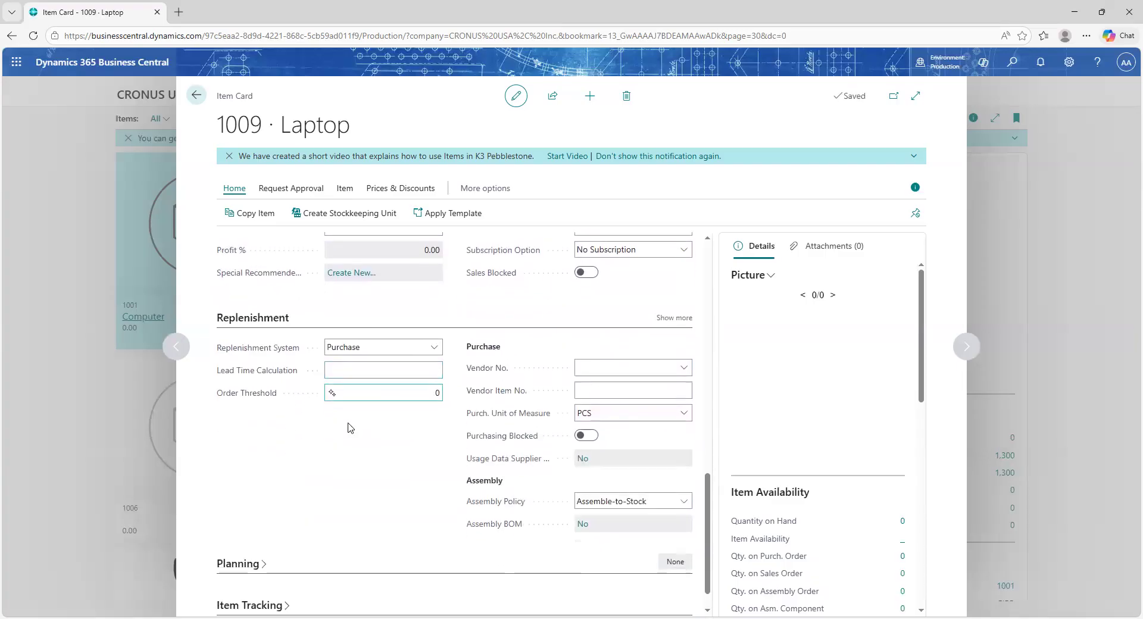
{"action": "scroll", "coordinate": [350, 427], "scroll_direction": "down", "scroll_amount": 1}
{"action": "left_click", "coordinate": [384, 311]}
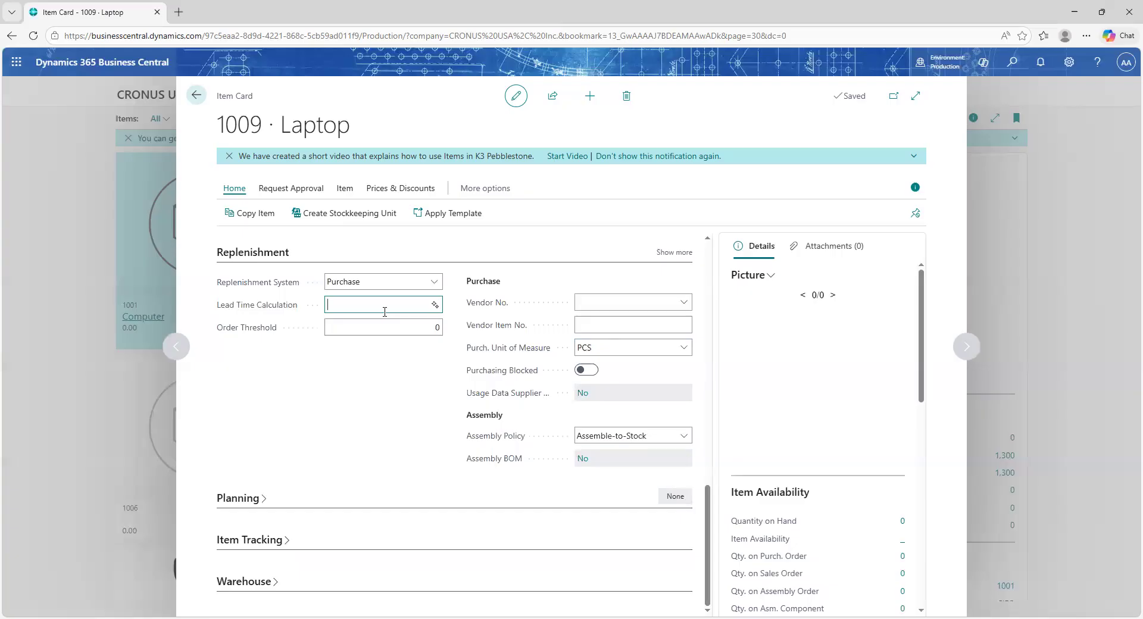
{"action": "left_click", "coordinate": [384, 311]}
{"action": "left_click", "coordinate": [379, 329]}
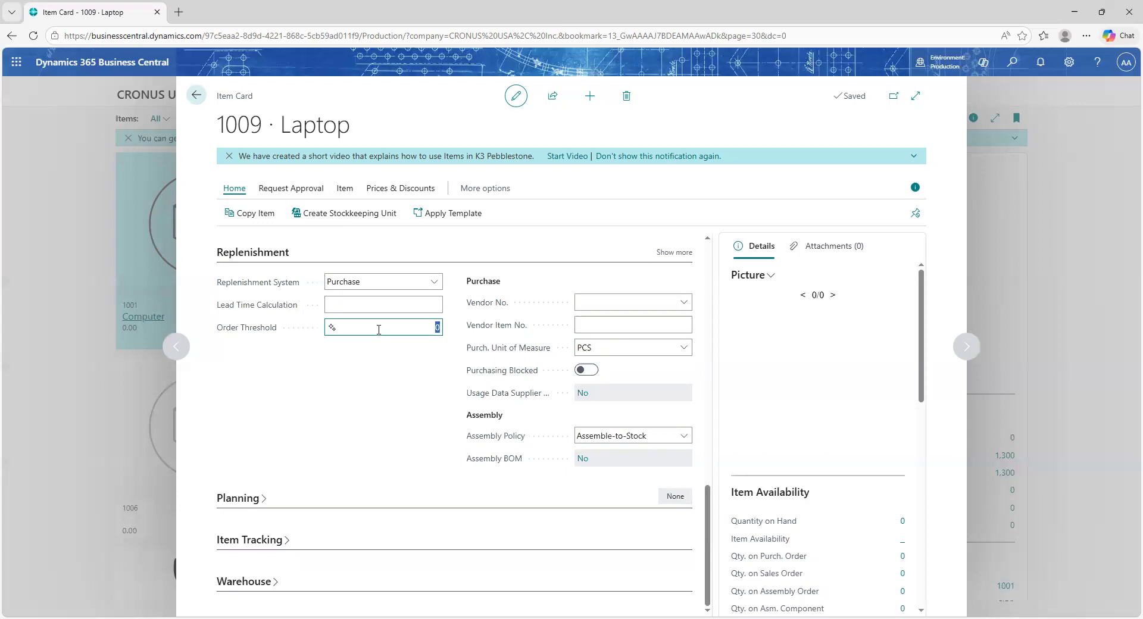
{"action": "type", "text": "50"}
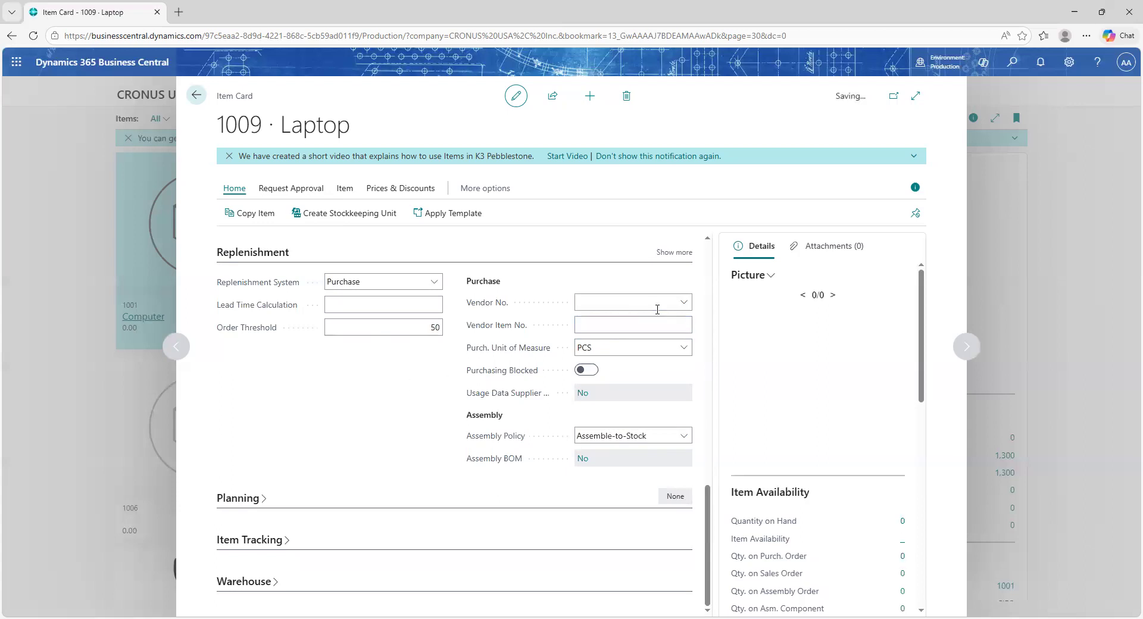
- Assign an existing vendor to the laptop in the Vendor No. field of the Replenishment section
{"action": "left_click", "coordinate": [682, 304]}
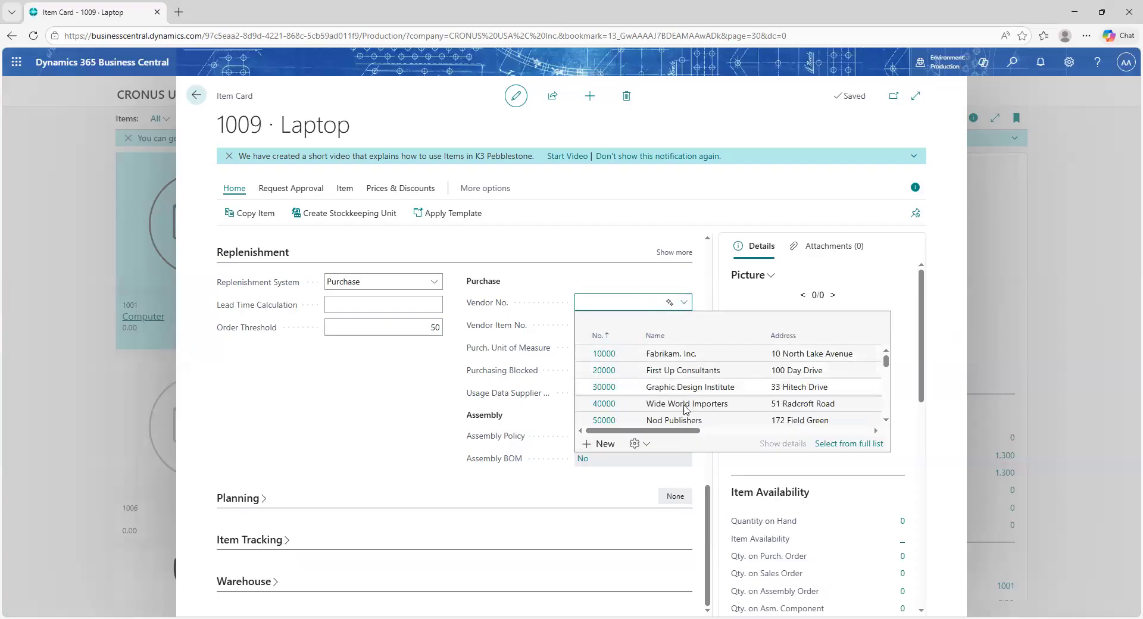
{"action": "scroll", "coordinate": [688, 390], "scroll_direction": "down", "scroll_amount": 5}
{"action": "scroll", "coordinate": [688, 390], "scroll_direction": "up", "scroll_amount": 2}
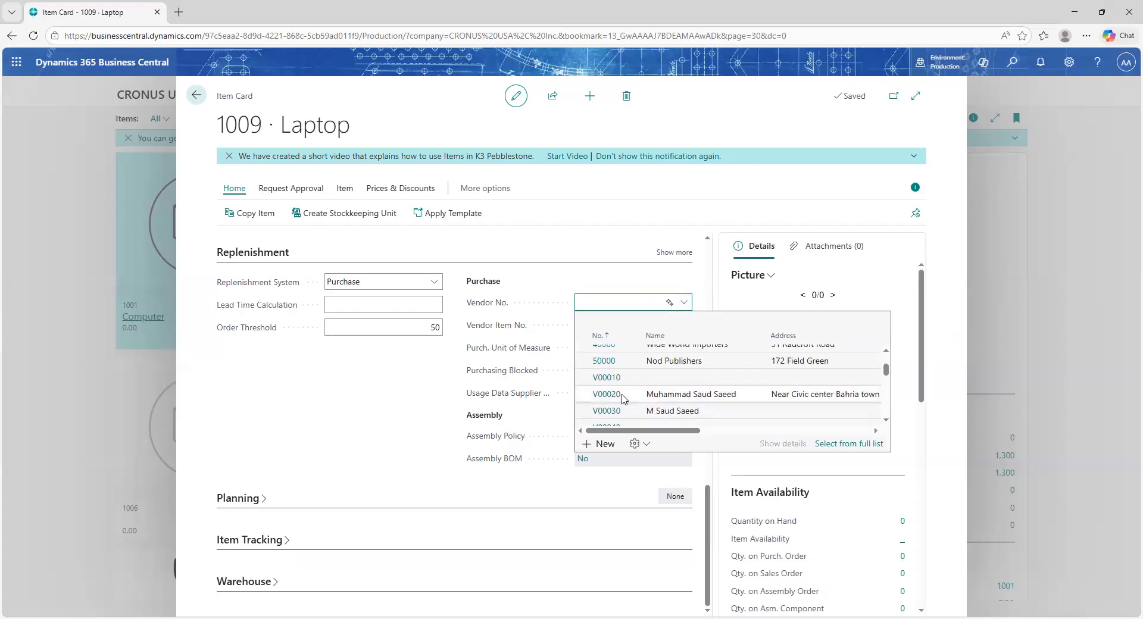
{"action": "left_click", "coordinate": [621, 396]}
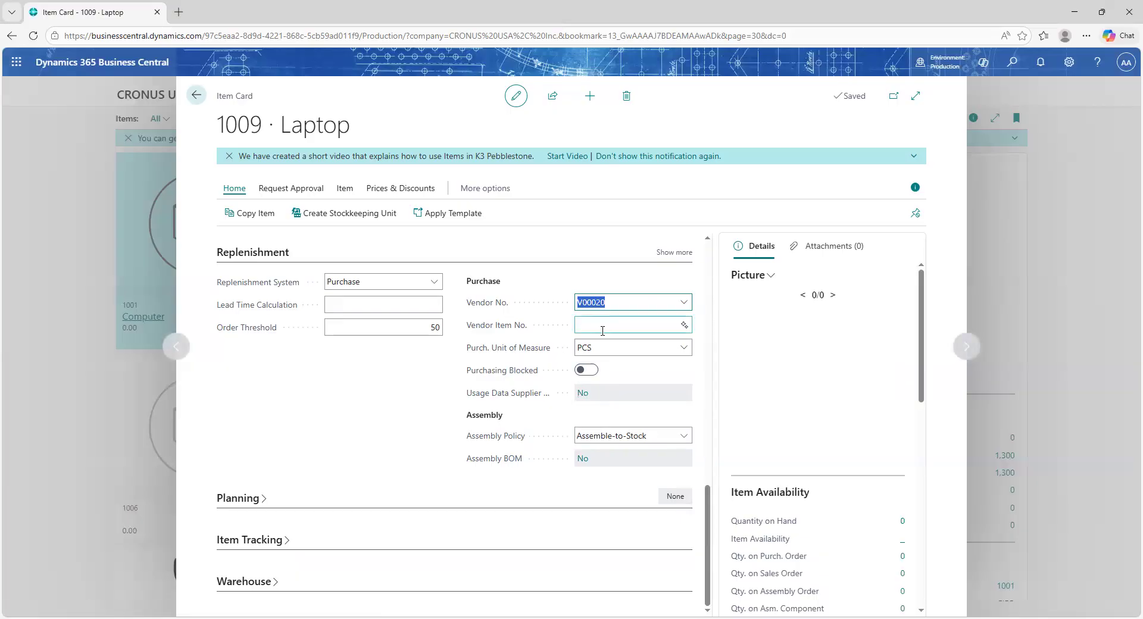
{"action": "left_click", "coordinate": [395, 400]}
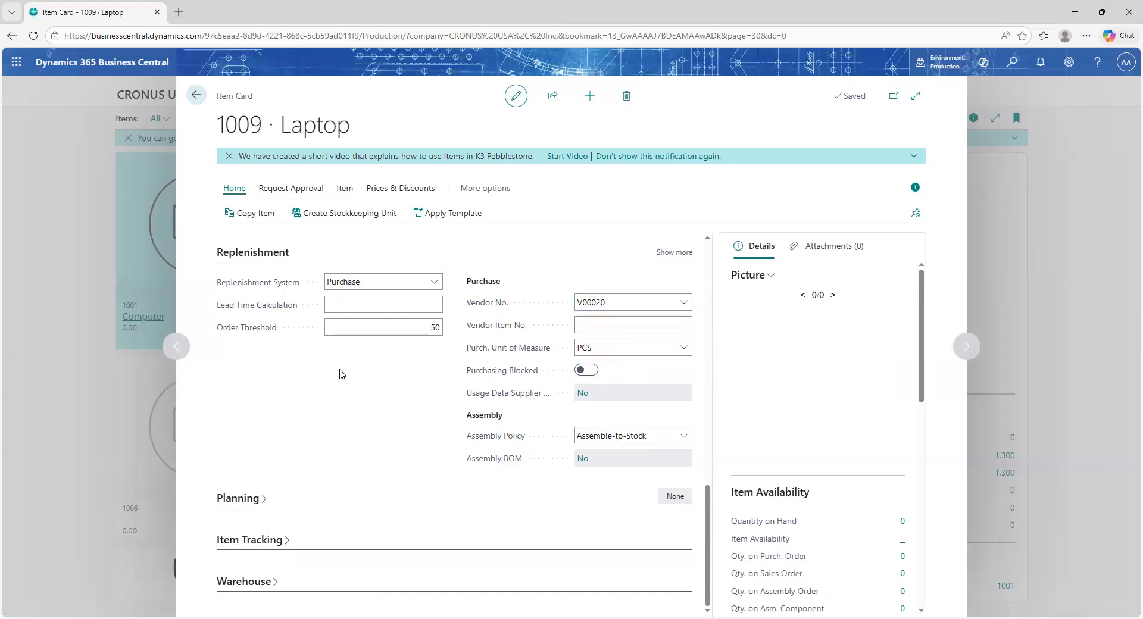
- Review the Planning, pricing and costing sections of the item card, and return to the items list to find the Laptop item
{"action": "left_click", "coordinate": [259, 503]}
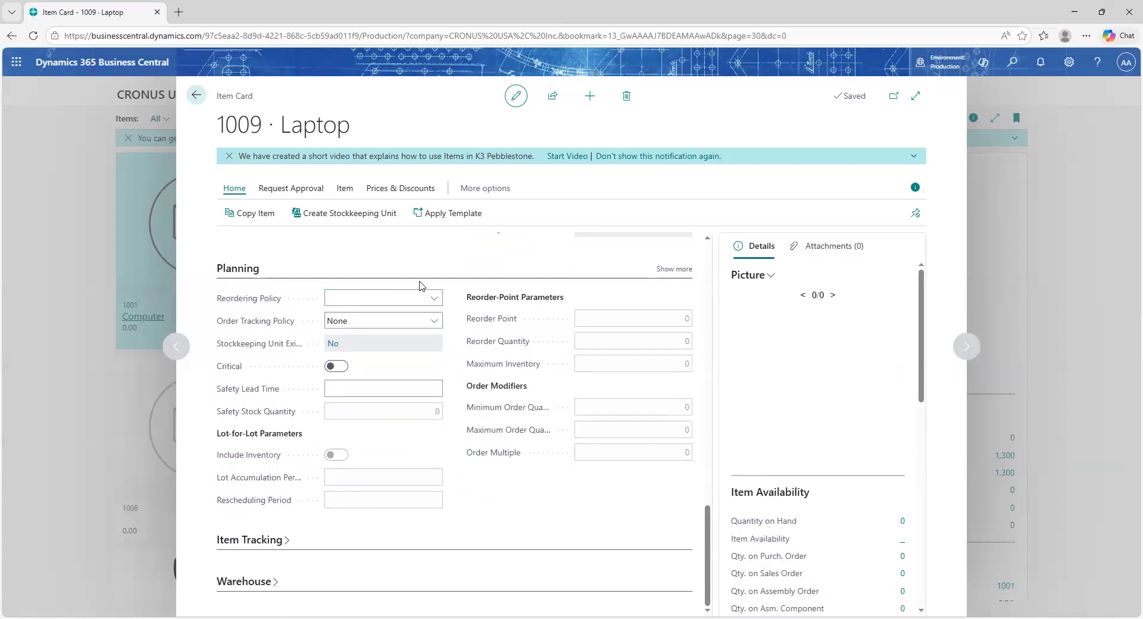
{"action": "scroll", "coordinate": [434, 390], "scroll_direction": "up", "scroll_amount": 10}
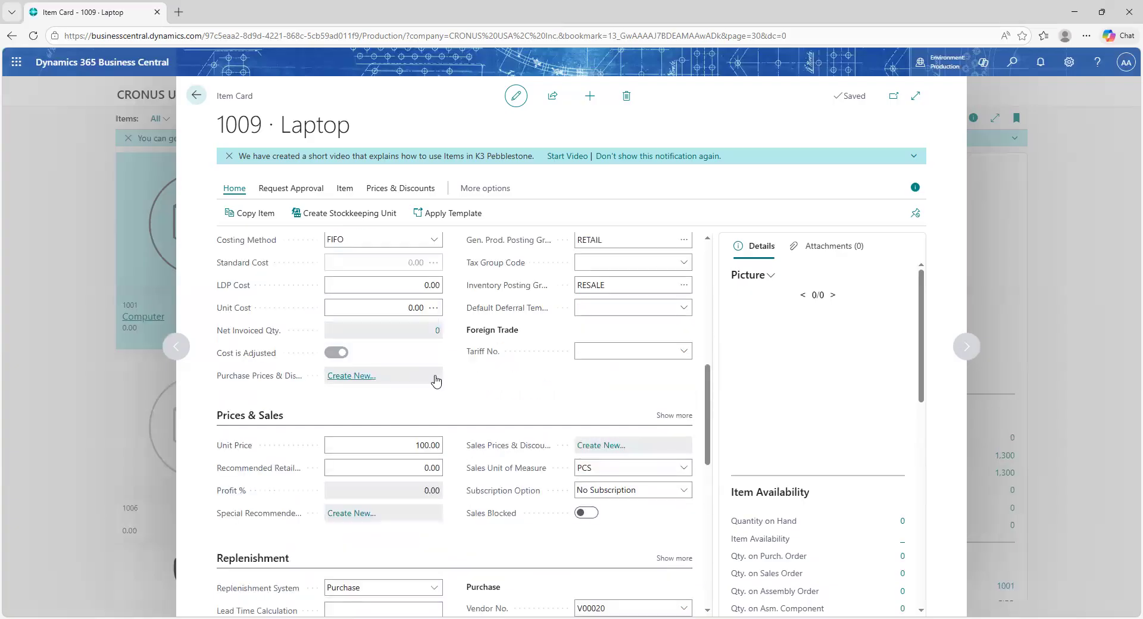
{"action": "scroll", "coordinate": [435, 380], "scroll_direction": "up", "scroll_amount": 2}
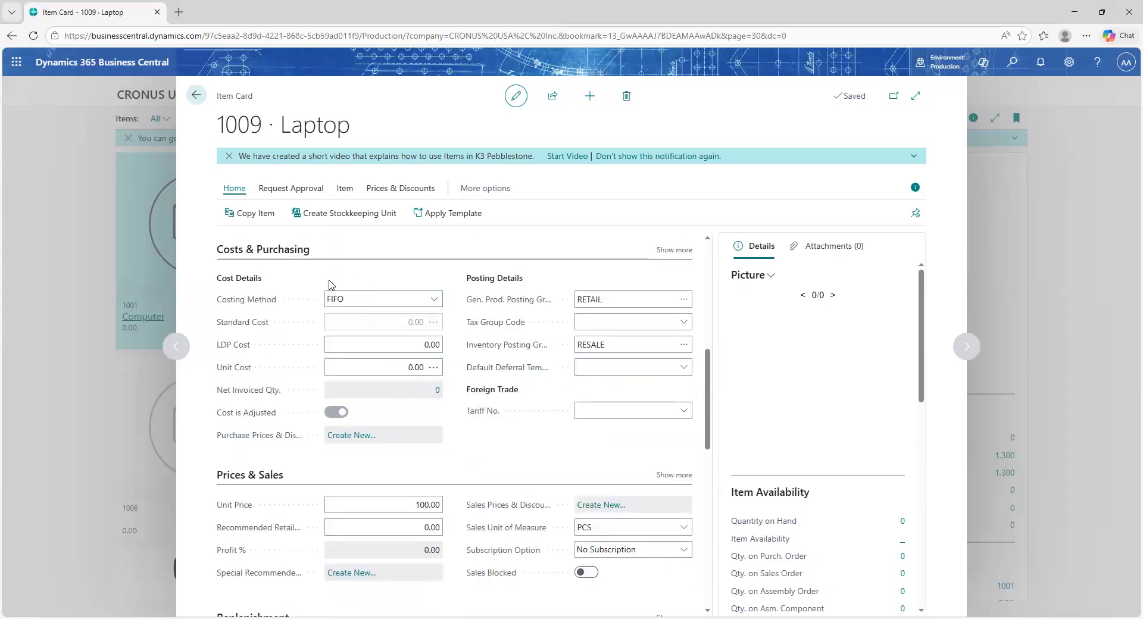
{"action": "left_click", "coordinate": [191, 99]}
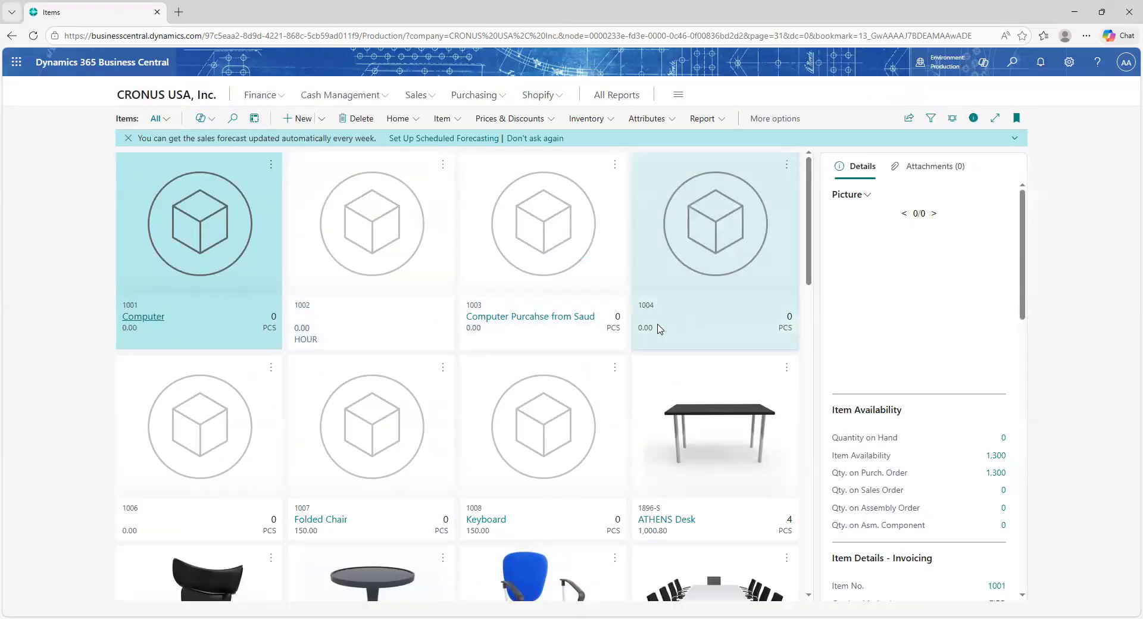
{"action": "scroll", "coordinate": [659, 329], "scroll_direction": "down", "scroll_amount": 15}
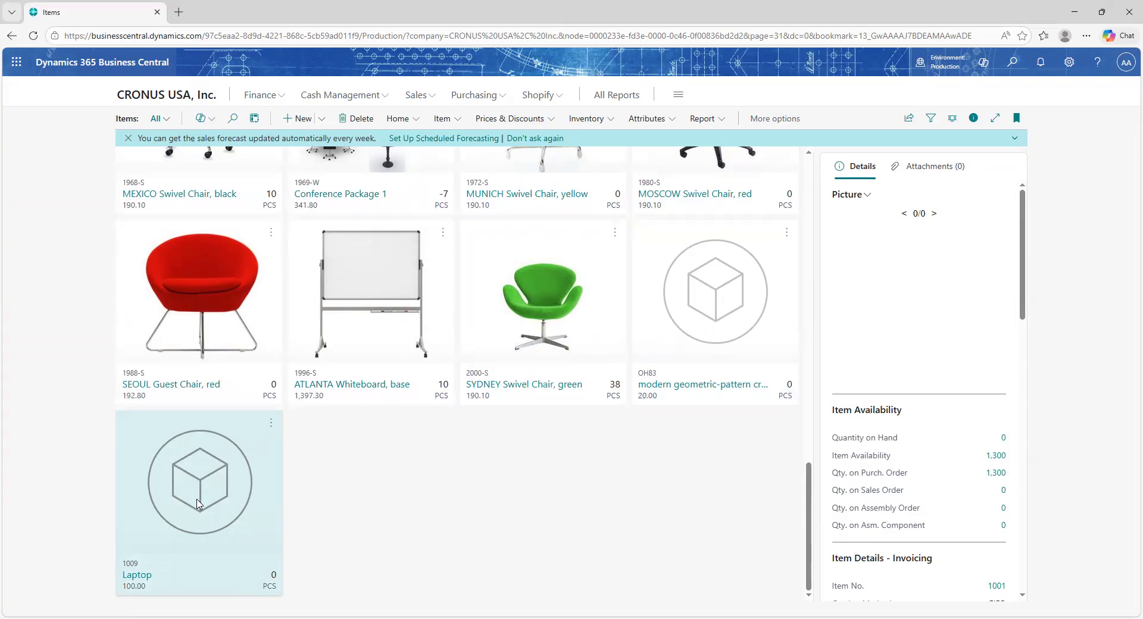
- Open the list of purchase orders and create a new purchase order
{"action": "left_click", "coordinate": [488, 99]}
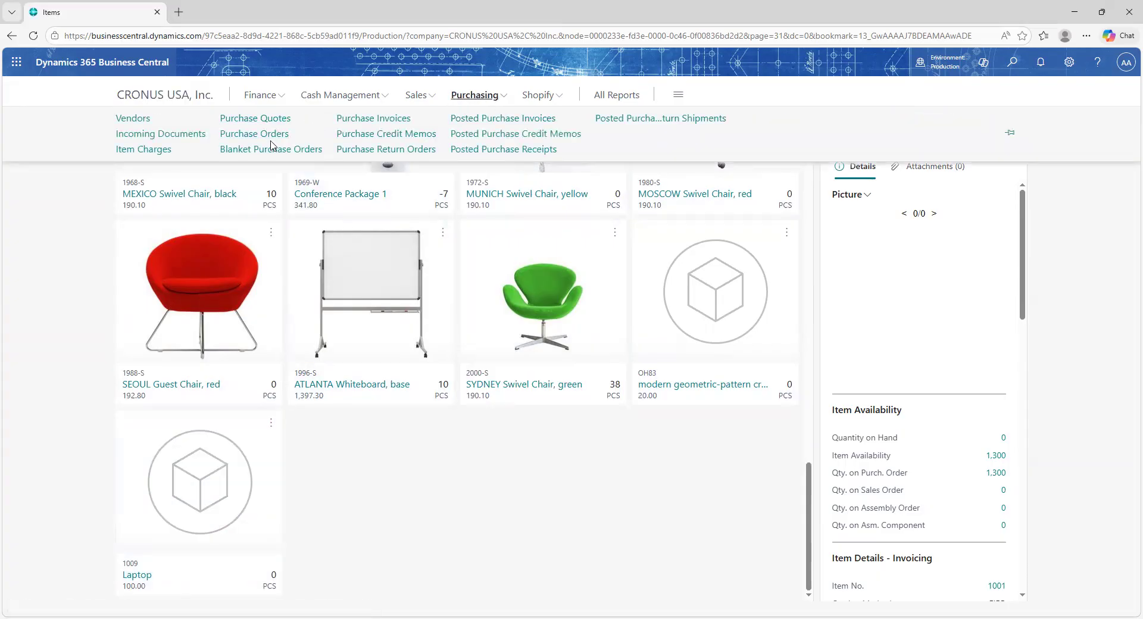
{"action": "left_click", "coordinate": [238, 135]}
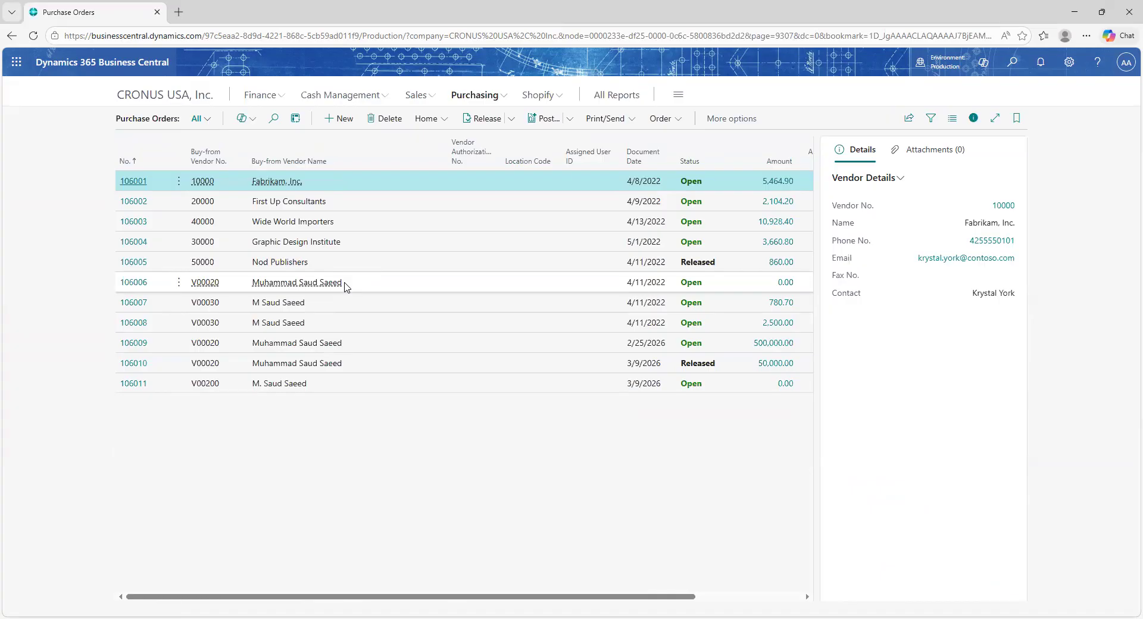
{"action": "left_click", "coordinate": [348, 120]}
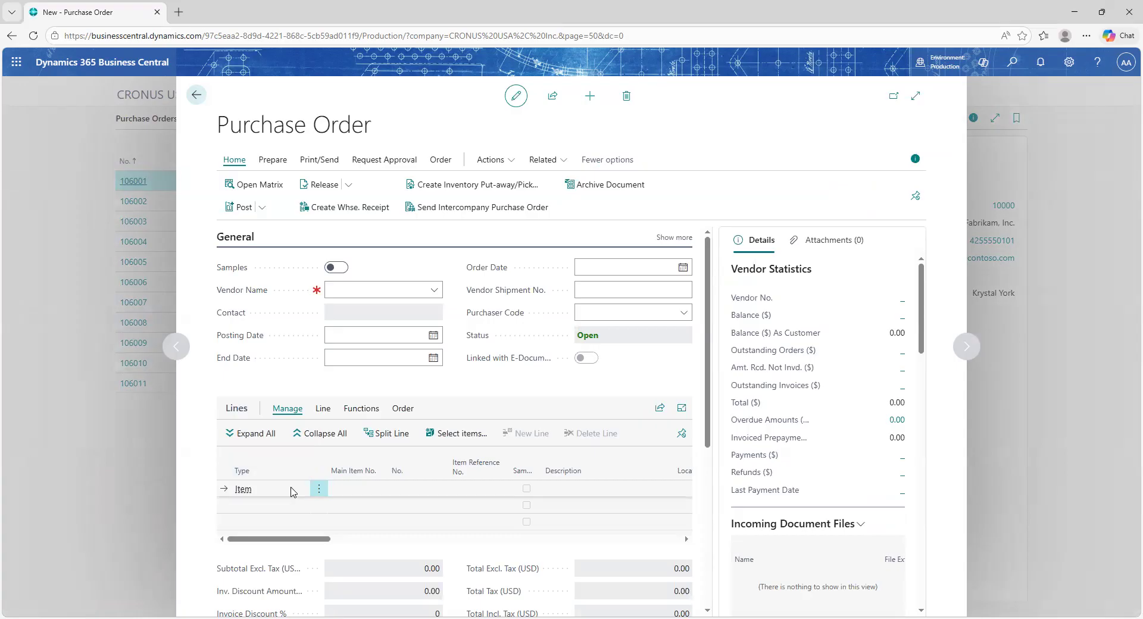
- Choose the vendor assigned to the Laptop item as the purchase order's vendor
{"action": "left_click", "coordinate": [388, 331]}
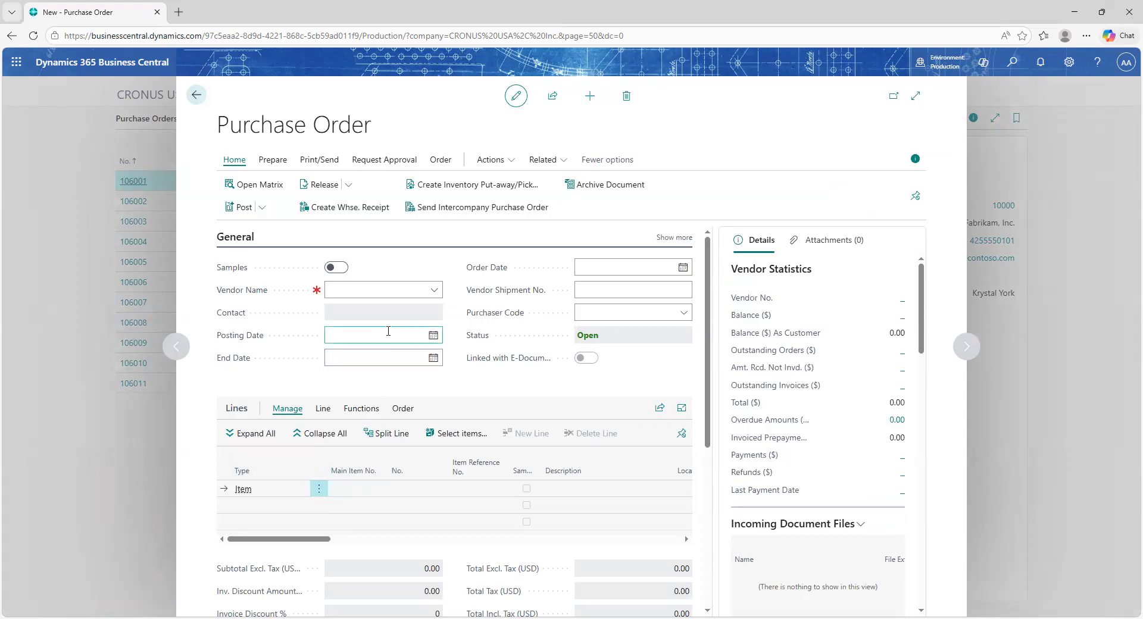
{"action": "left_click", "coordinate": [391, 287]}
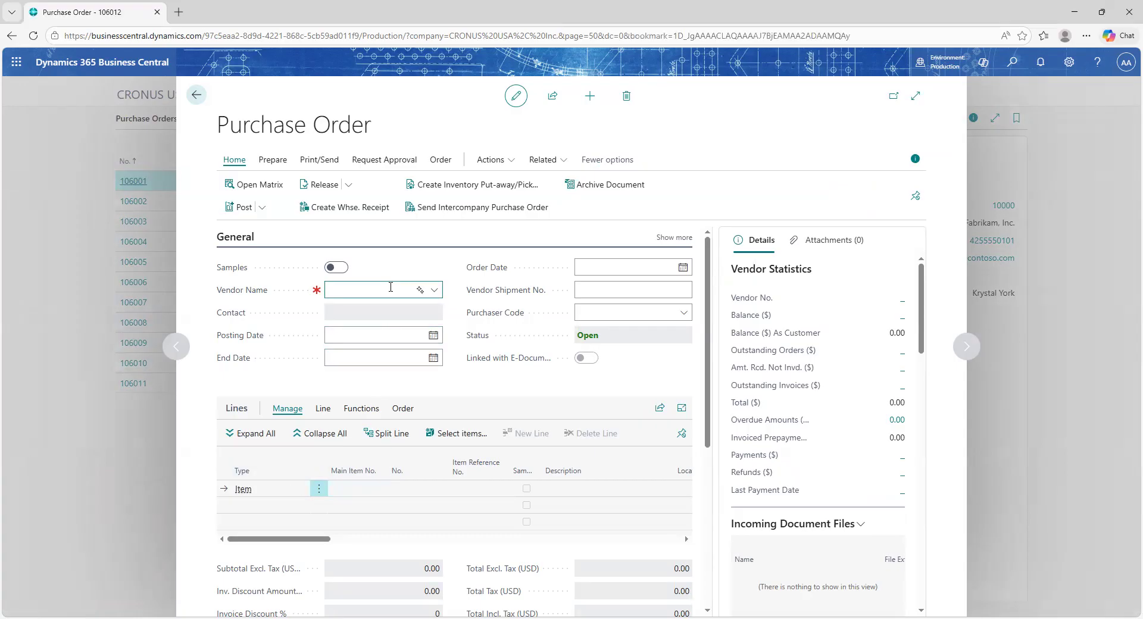
{"action": "scroll", "coordinate": [454, 385], "scroll_direction": "up", "scroll_amount": 2}
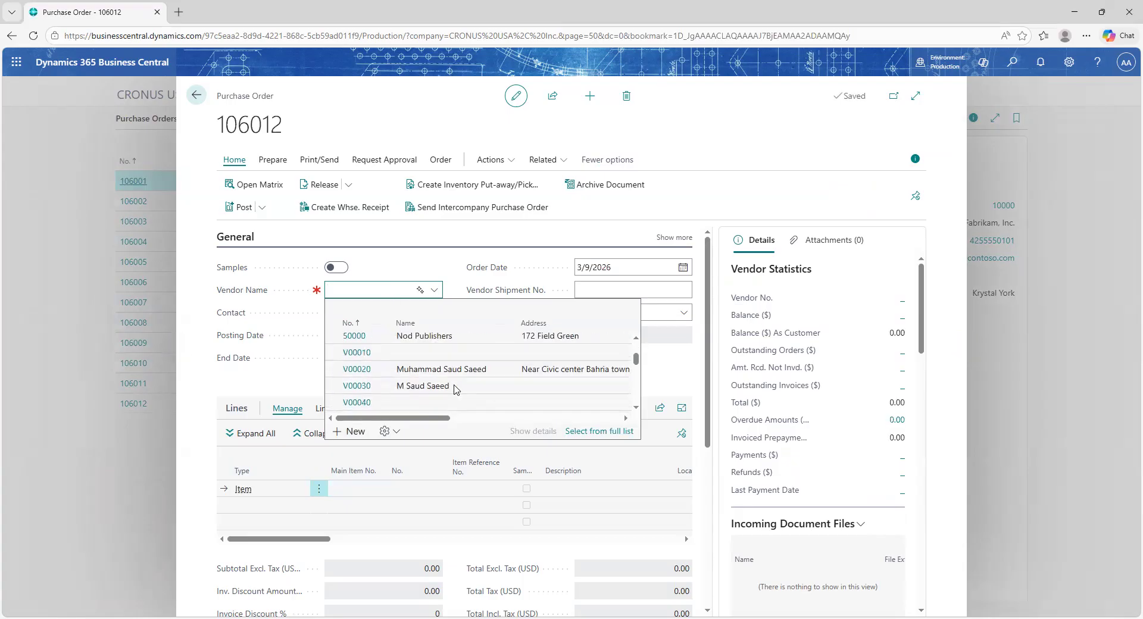
{"action": "double_click", "coordinate": [364, 381]}
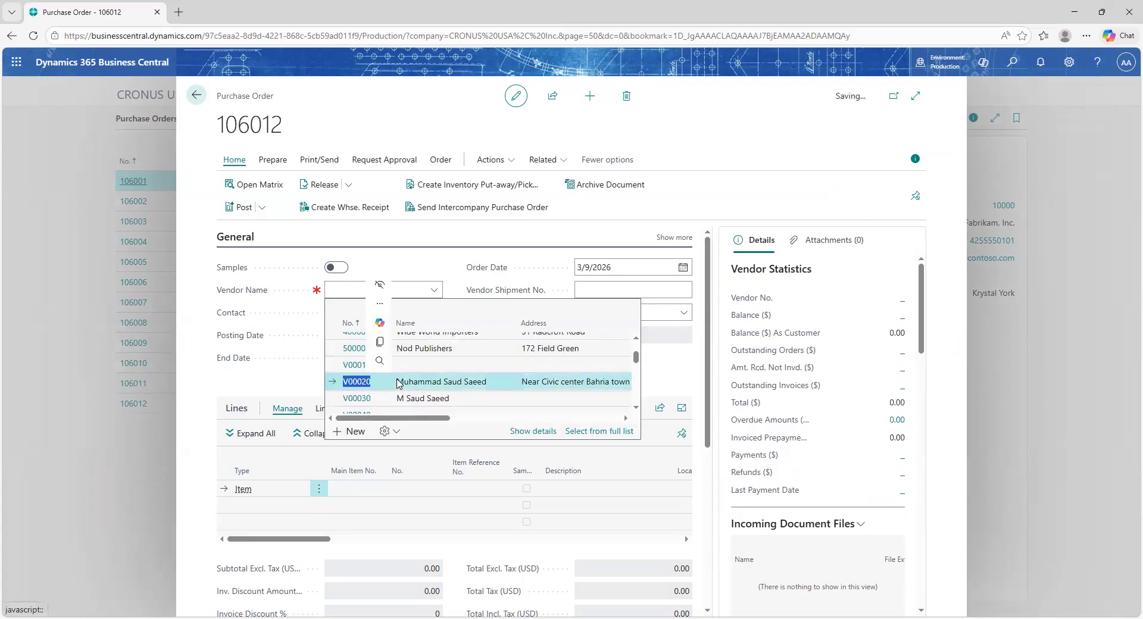
{"action": "left_click", "coordinate": [461, 382]}
- Enter 3479524 as the Vendor Shipment No. in the purchase order's General section
{"action": "left_click", "coordinate": [604, 293]}
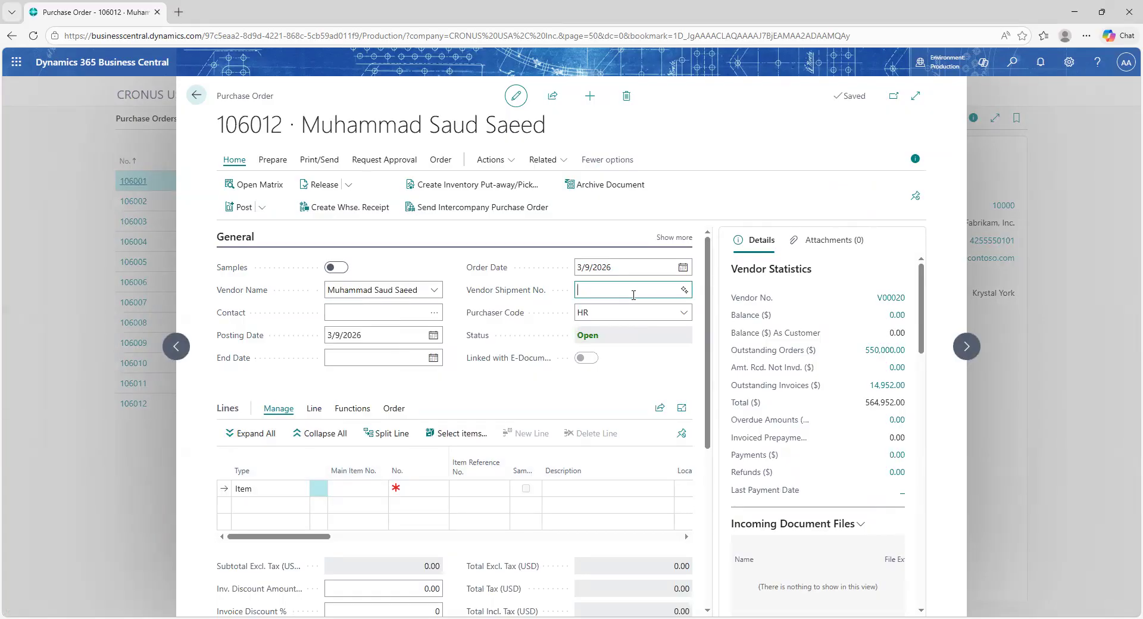
{"action": "type", "text": "345"}
{"action": "scroll", "coordinate": [455, 326], "scroll_direction": "down", "scroll_amount": 4}
{"action": "scroll", "coordinate": [473, 363], "scroll_direction": "up", "scroll_amount": 4}
{"action": "scroll", "coordinate": [474, 365], "scroll_direction": "up", "scroll_amount": 1}
- Show the additional General fields of the purchase order and set both the Start Date and End Date to 3/26/2026
{"action": "left_click", "coordinate": [674, 237]}
{"action": "scroll", "coordinate": [672, 268], "scroll_direction": "down", "scroll_amount": 3}
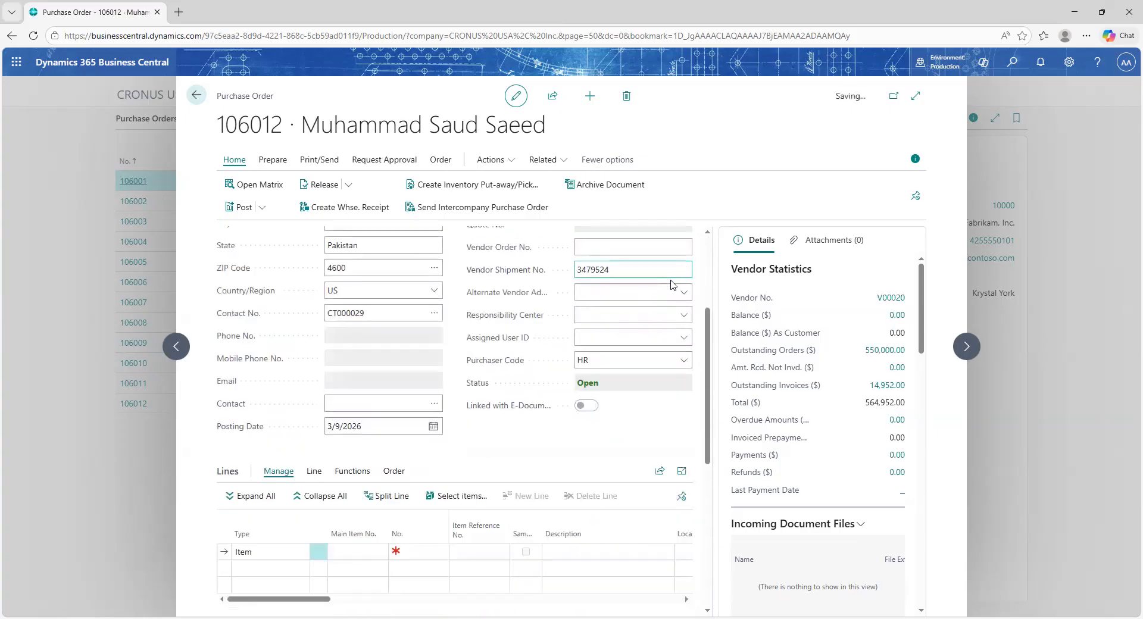
{"action": "left_click", "coordinate": [602, 338]}
{"action": "scroll", "coordinate": [602, 338], "scroll_direction": "up", "scroll_amount": 2}
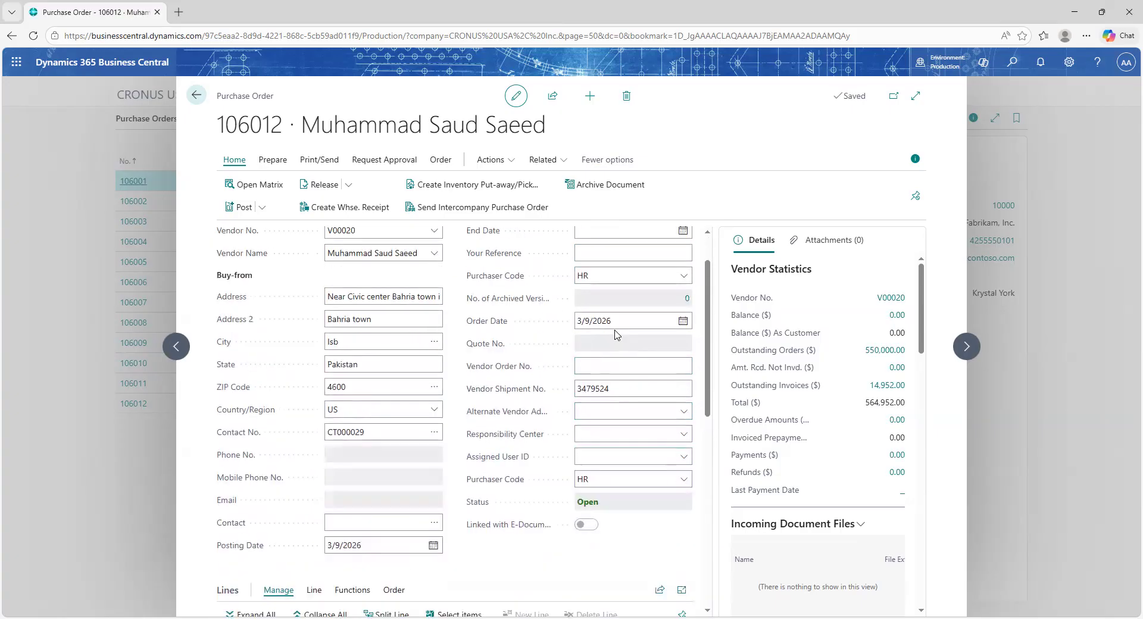
{"action": "scroll", "coordinate": [654, 316], "scroll_direction": "up", "scroll_amount": 1}
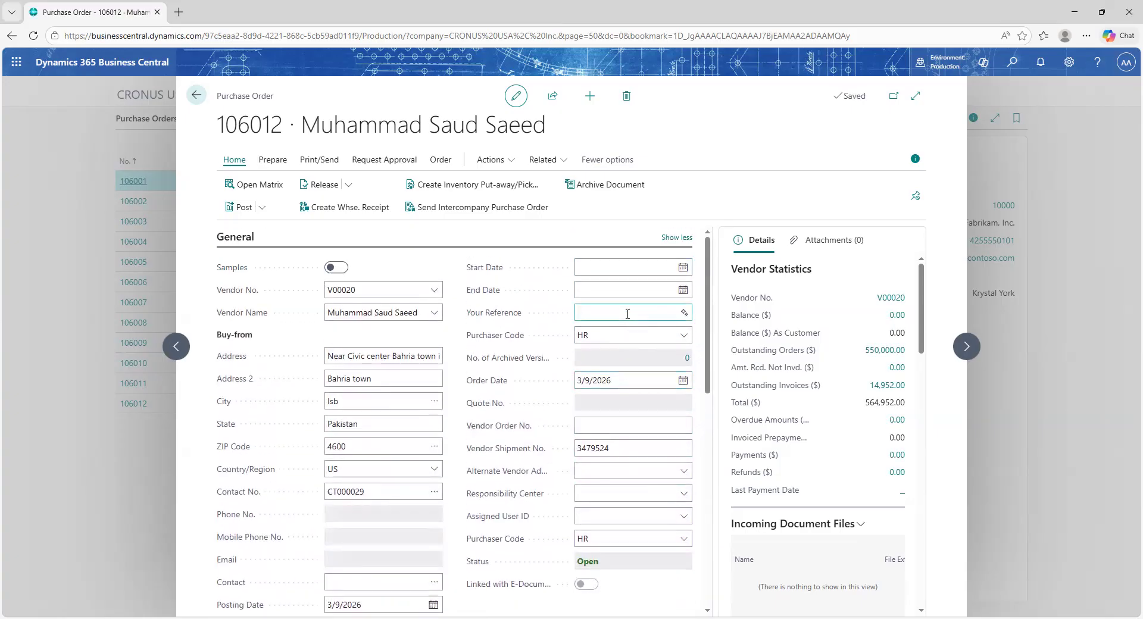
{"action": "left_click", "coordinate": [682, 267]}
{"action": "left_click", "coordinate": [656, 371]}
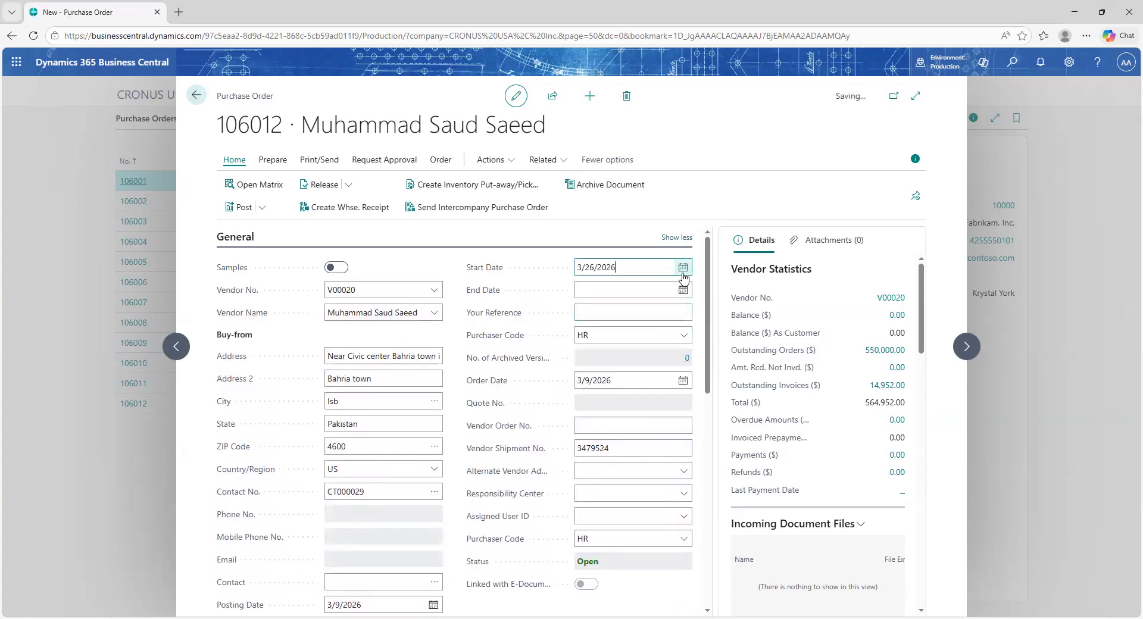
{"action": "left_click", "coordinate": [683, 289]}
{"action": "left_click", "coordinate": [655, 395]}
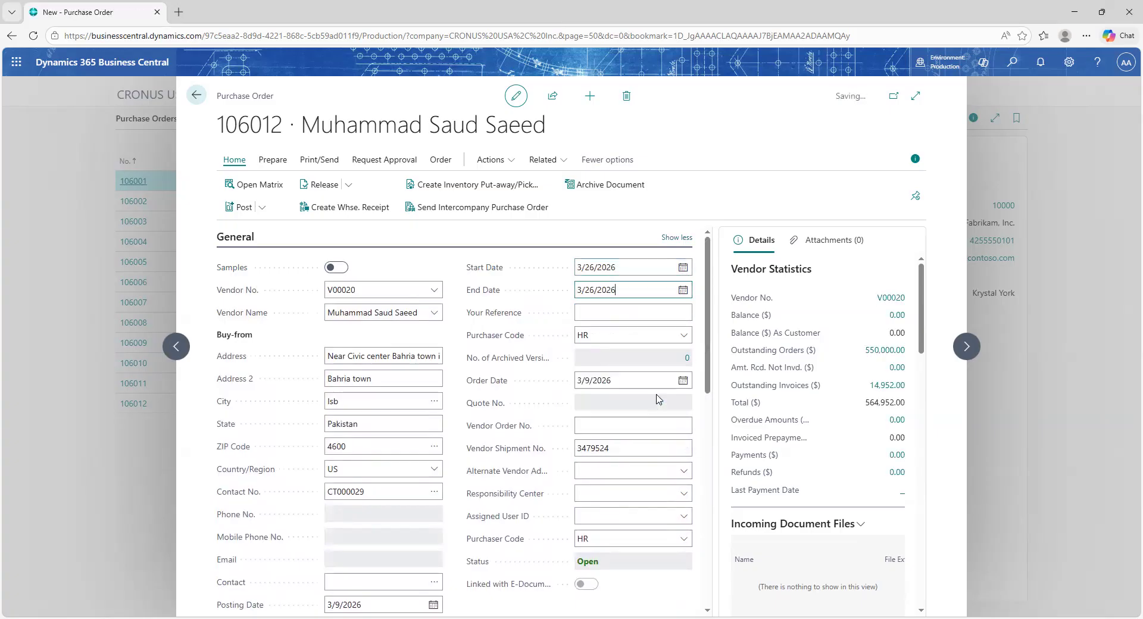
- Expand the Invoice Details section and examine its fields, including Vendor Invoice No., Document Date and Payment Terms Code
{"action": "scroll", "coordinate": [657, 416], "scroll_direction": "down", "scroll_amount": 10}
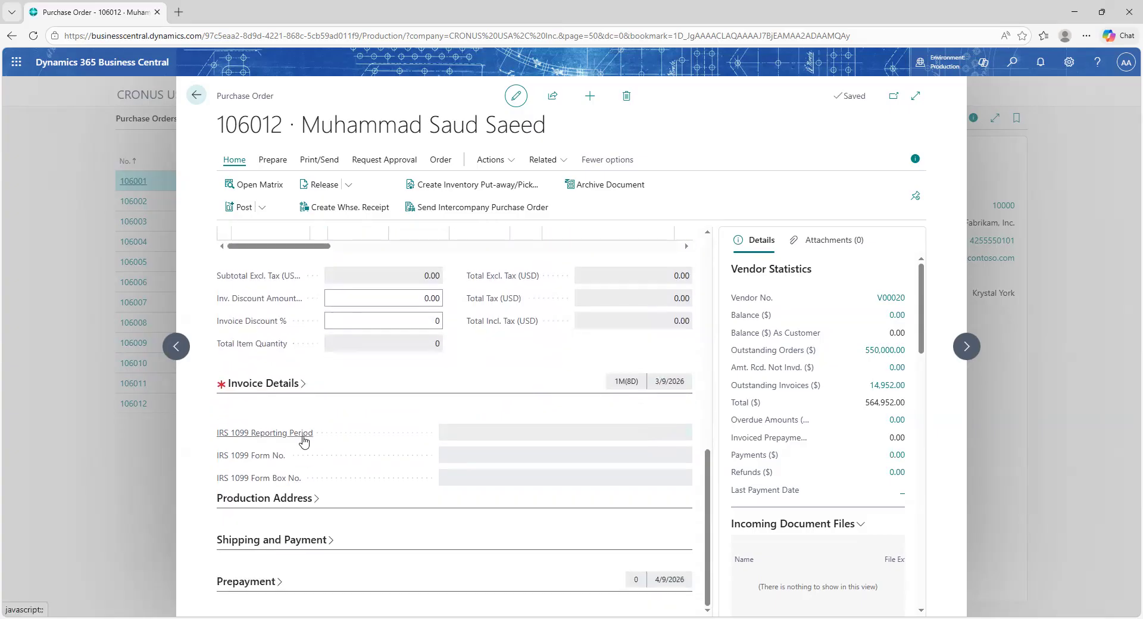
{"action": "left_click", "coordinate": [304, 388]}
{"action": "left_click", "coordinate": [594, 372]}
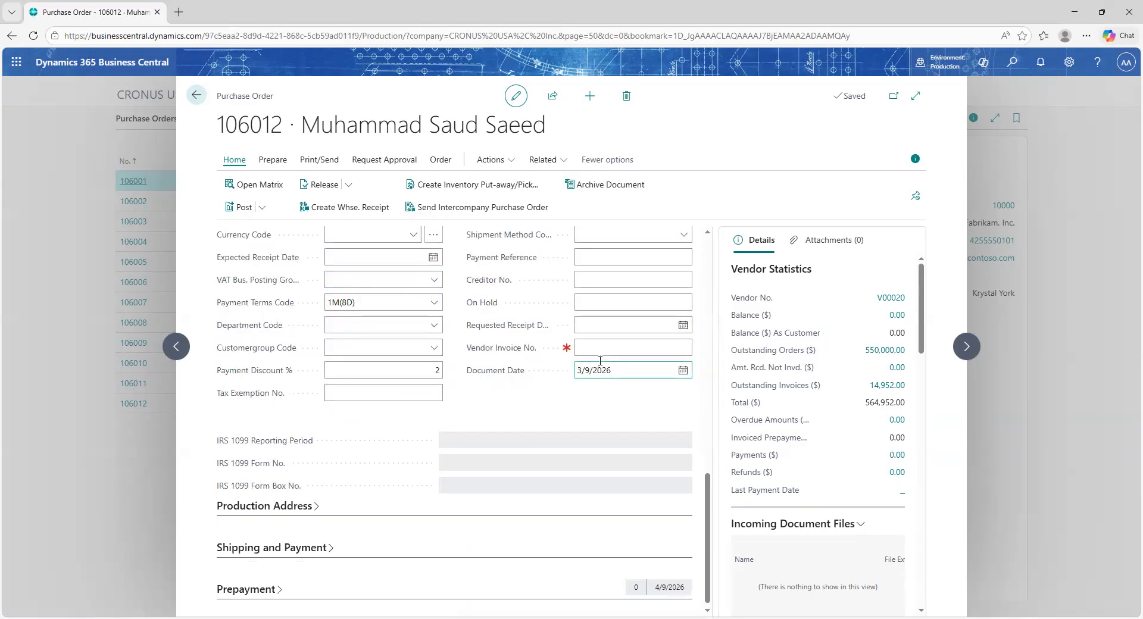
{"action": "scroll", "coordinate": [600, 360], "scroll_direction": "up", "scroll_amount": 1}
{"action": "left_click", "coordinate": [600, 361]}
{"action": "left_click", "coordinate": [676, 407]}
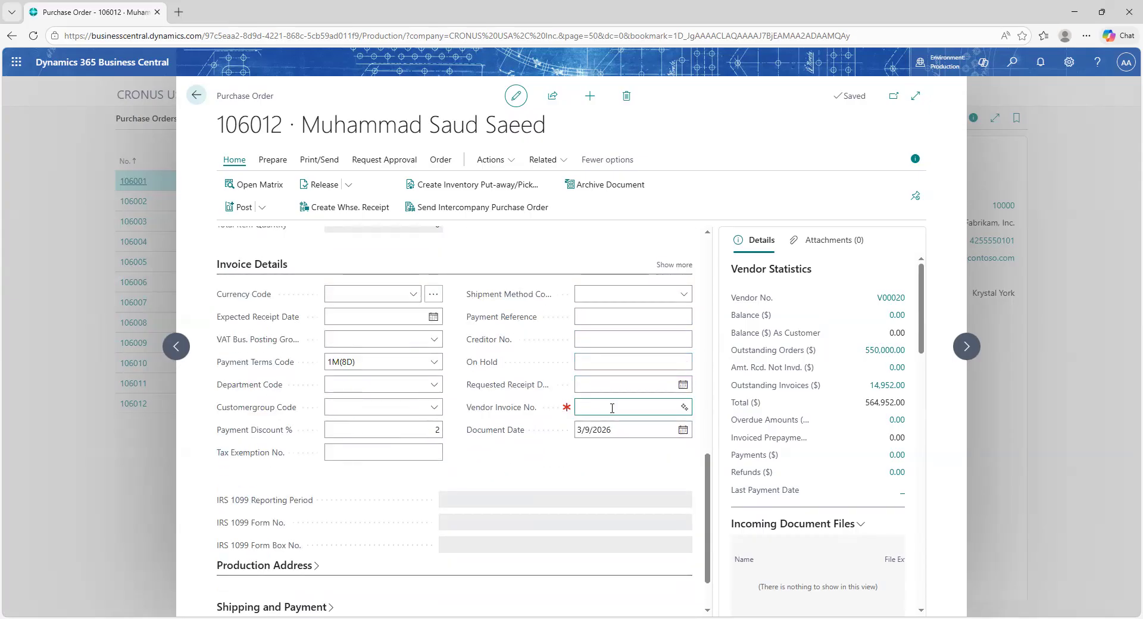
{"action": "scroll", "coordinate": [598, 417], "scroll_direction": "down", "scroll_amount": 2}
{"action": "scroll", "coordinate": [352, 491], "scroll_direction": "up", "scroll_amount": 6}
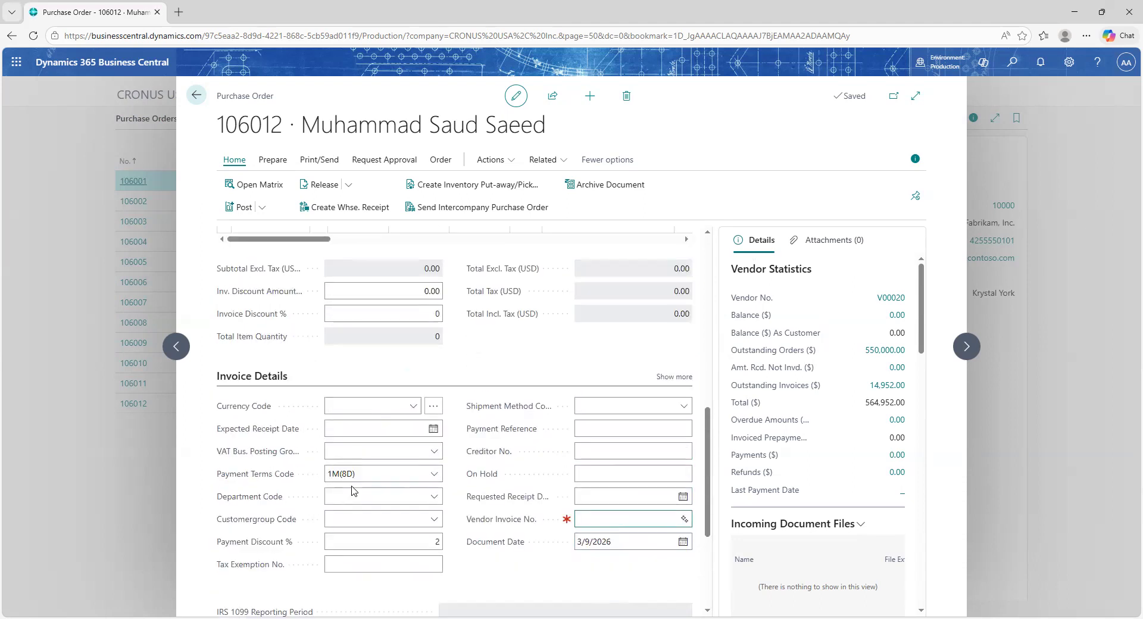
{"action": "scroll", "coordinate": [462, 373], "scroll_direction": "up", "scroll_amount": 1}
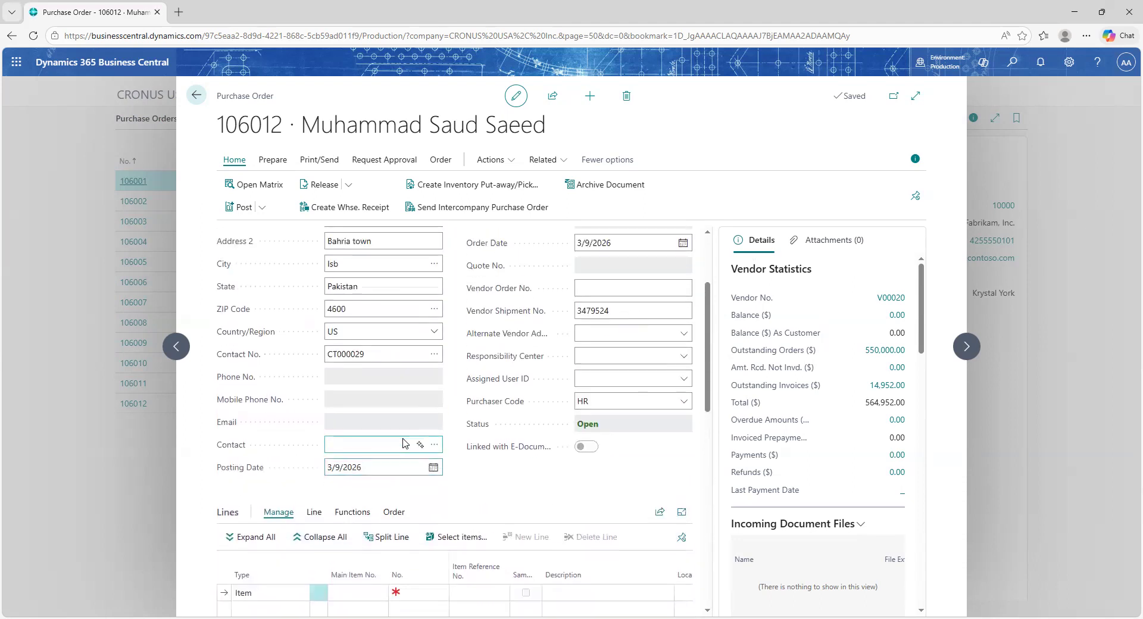
- Choose item 1009, Laptop, for the first line of the purchase order
{"action": "scroll", "coordinate": [387, 495], "scroll_direction": "down", "scroll_amount": 2}
{"action": "left_click", "coordinate": [428, 488]}
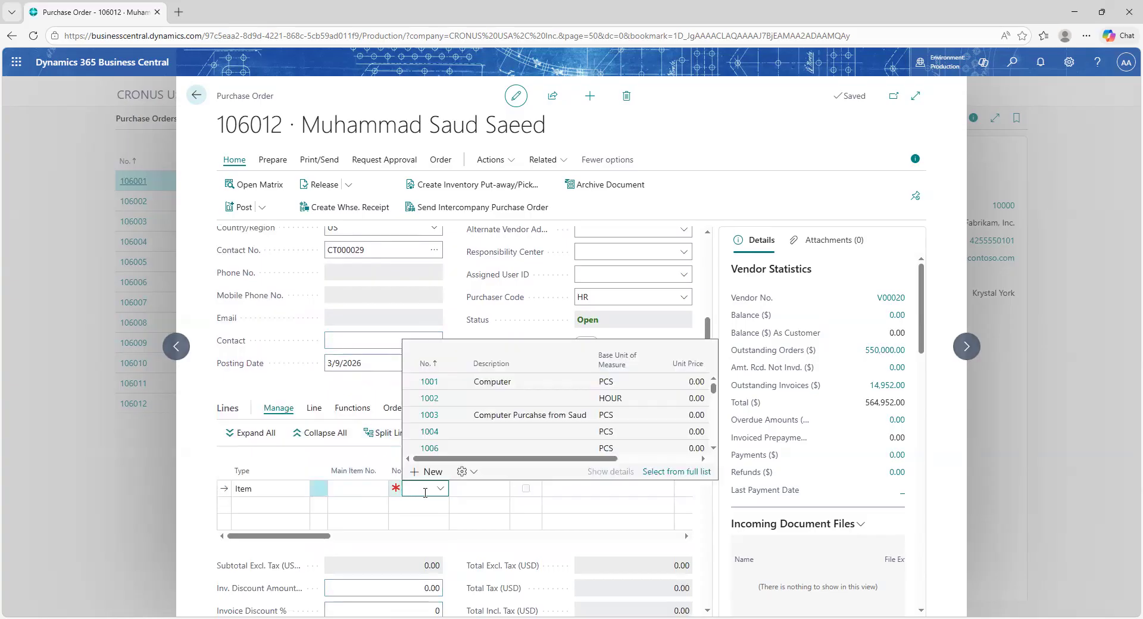
{"action": "scroll", "coordinate": [472, 453], "scroll_direction": "down", "scroll_amount": 10}
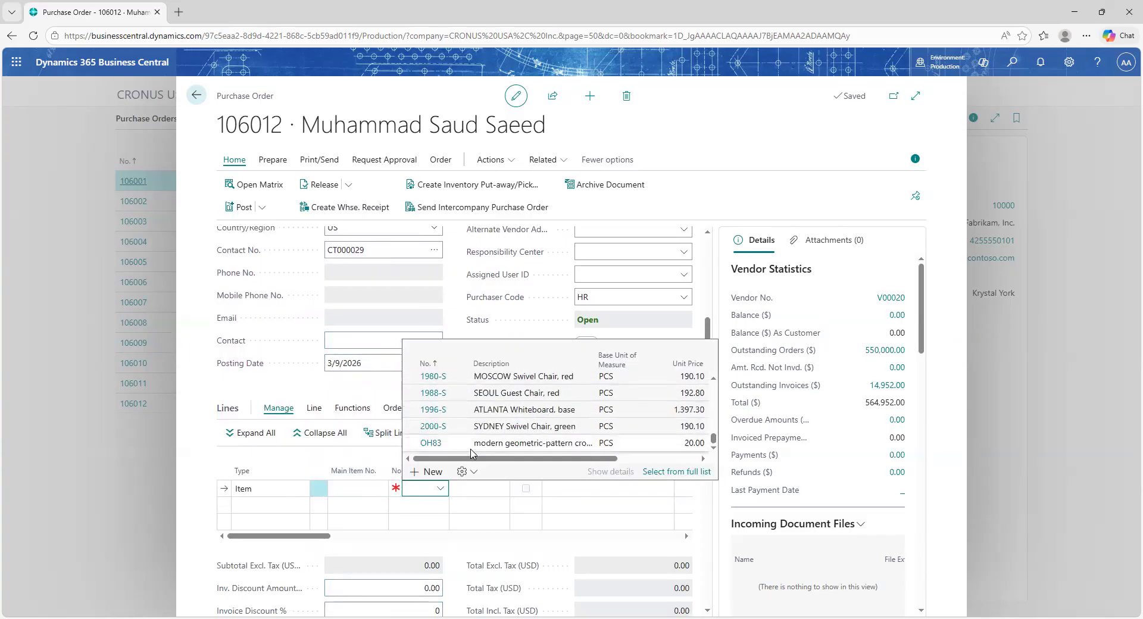
{"action": "scroll", "coordinate": [472, 454], "scroll_direction": "up", "scroll_amount": 8}
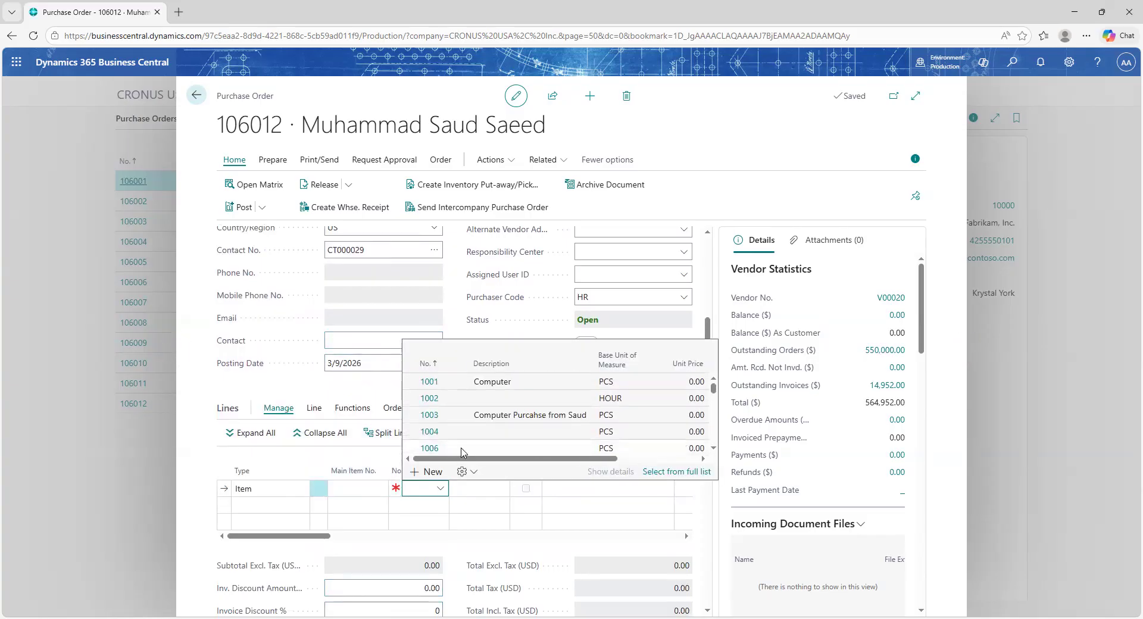
{"action": "double_click", "coordinate": [430, 380]}
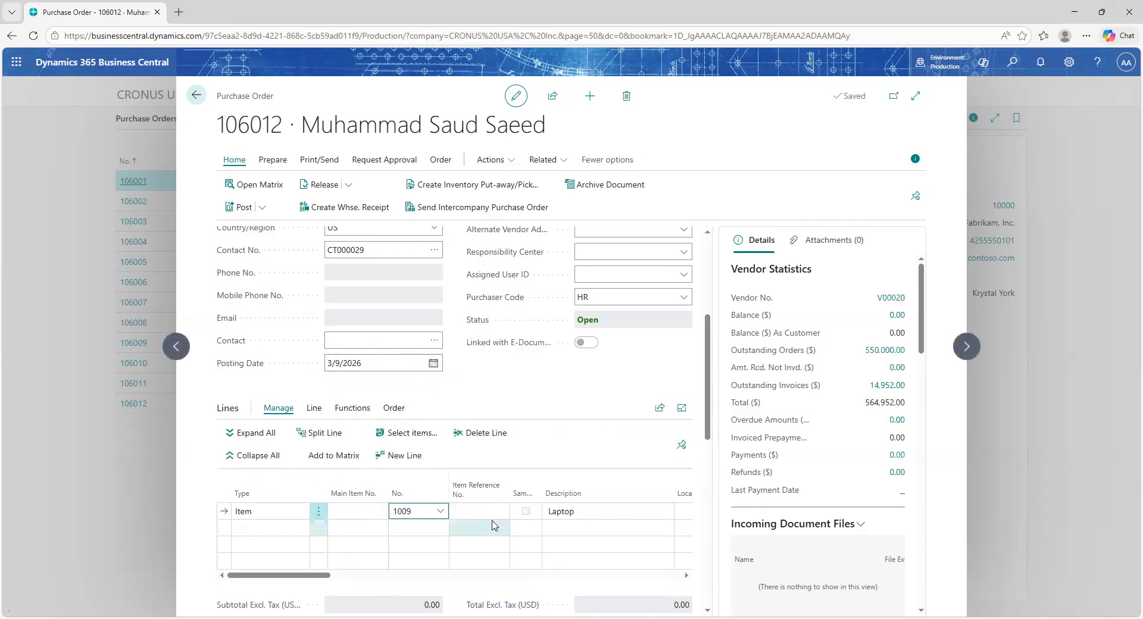
- Set the Laptop line's quantity to 100 and its direct unit cost excluding tax to 50.00, keeping PCS as the unit of measure
{"action": "key", "text": "Return"}
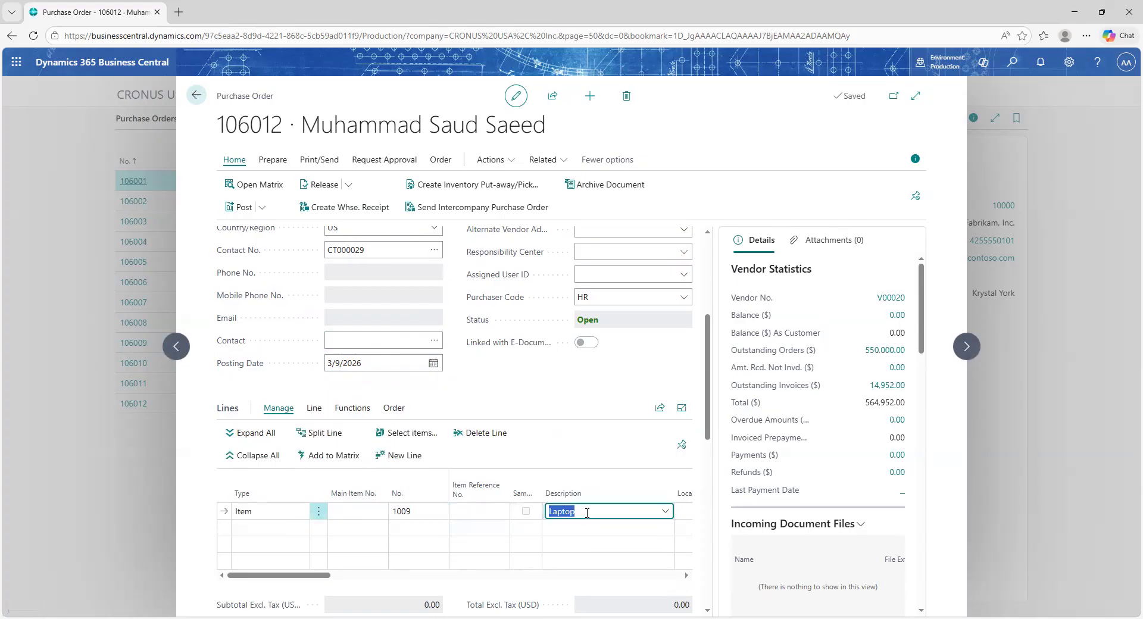
{"action": "key", "text": "Return"}
{"action": "left_click", "coordinate": [592, 511]}
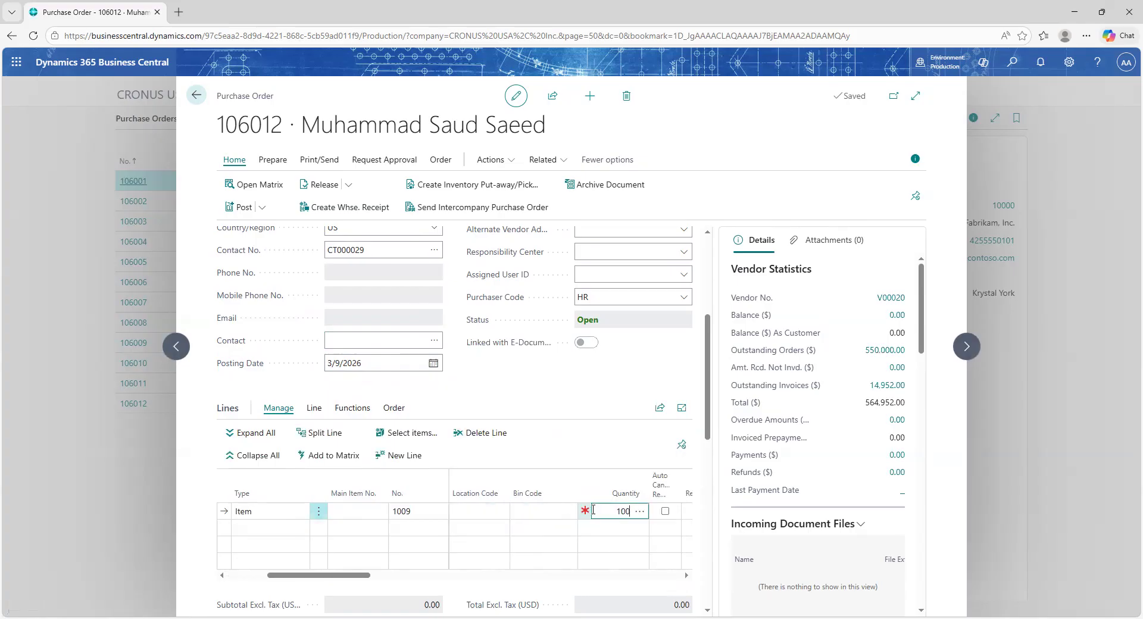
{"action": "key", "text": "Return"}
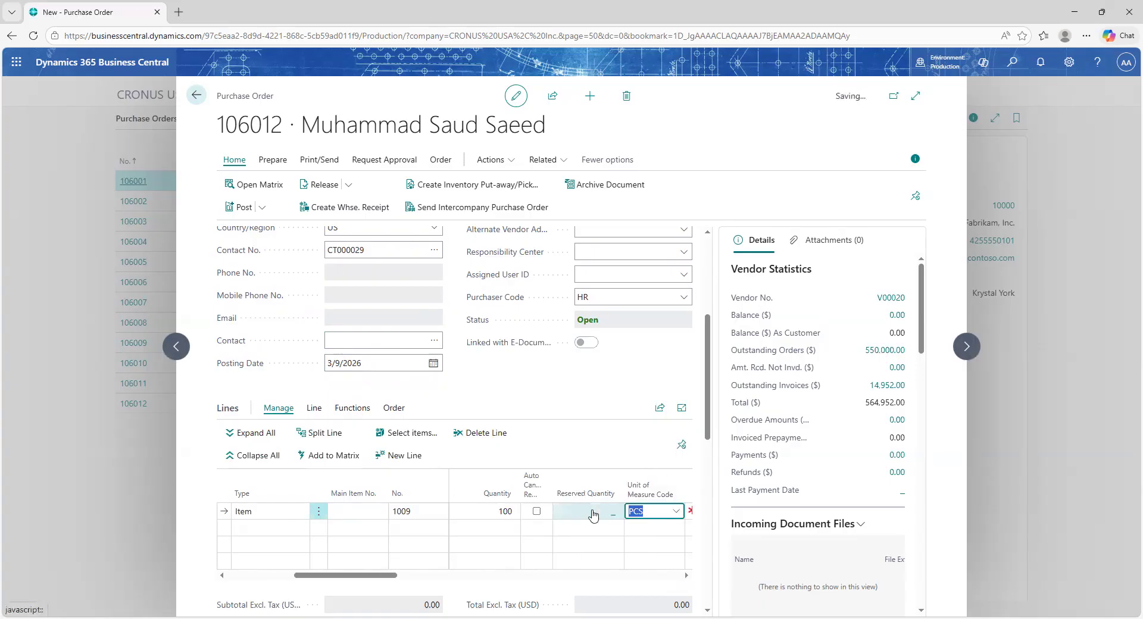
{"action": "key", "text": "Return"}
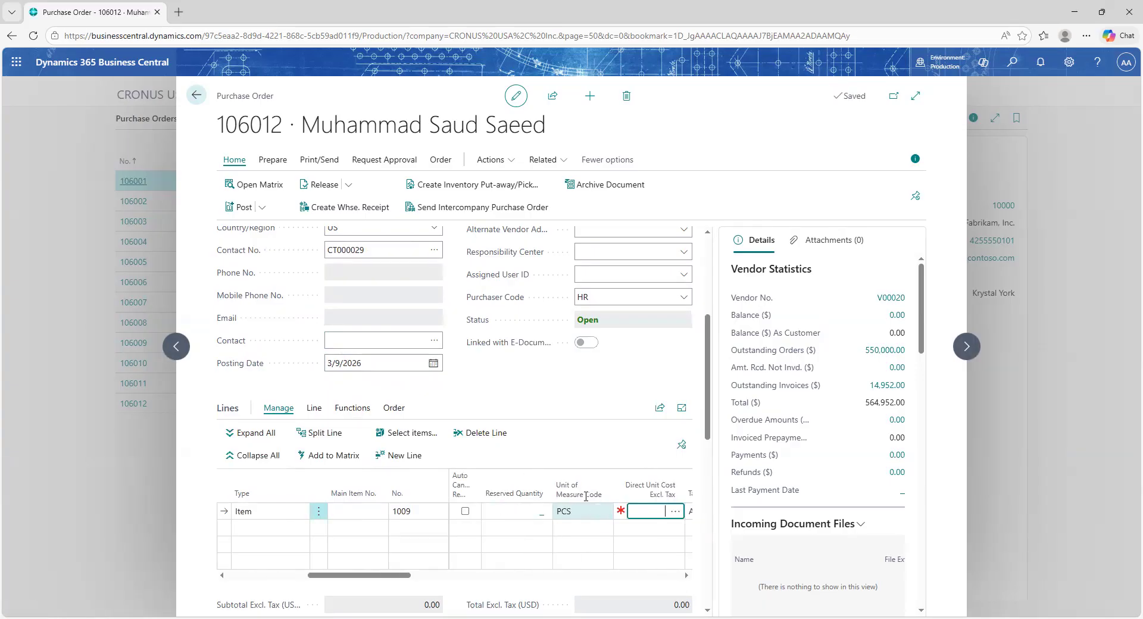
{"action": "key", "text": "Return"}
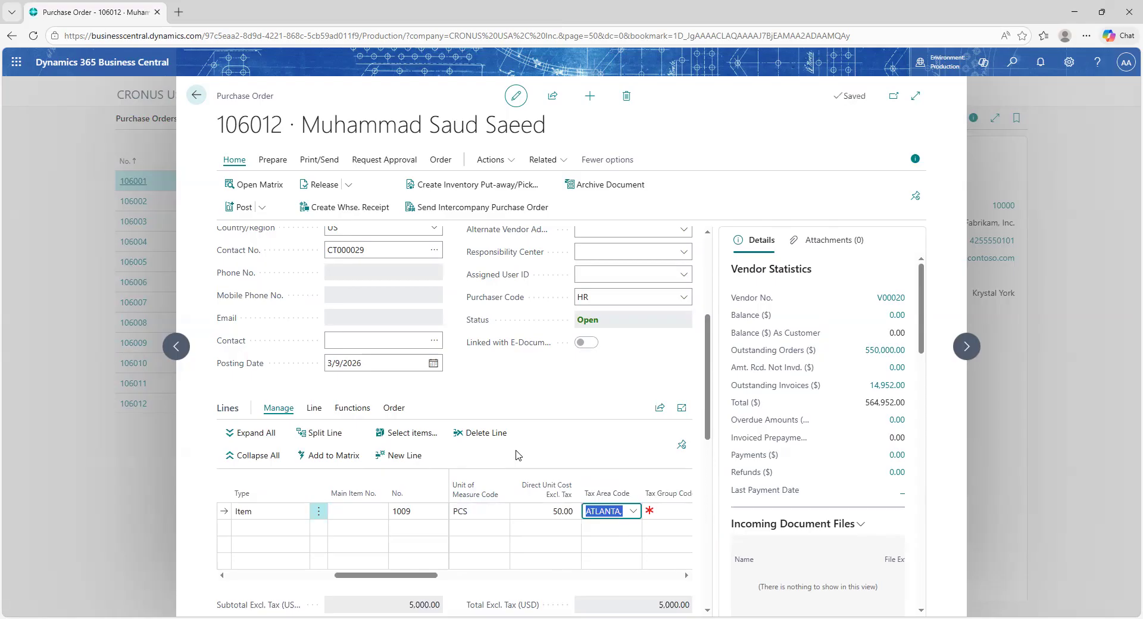
- Review the purchase order's totals and available posting options, and return to the company home page without posting
{"action": "scroll", "coordinate": [566, 417], "scroll_direction": "down", "scroll_amount": 5}
{"action": "scroll", "coordinate": [554, 426], "scroll_direction": "up", "scroll_amount": 4}
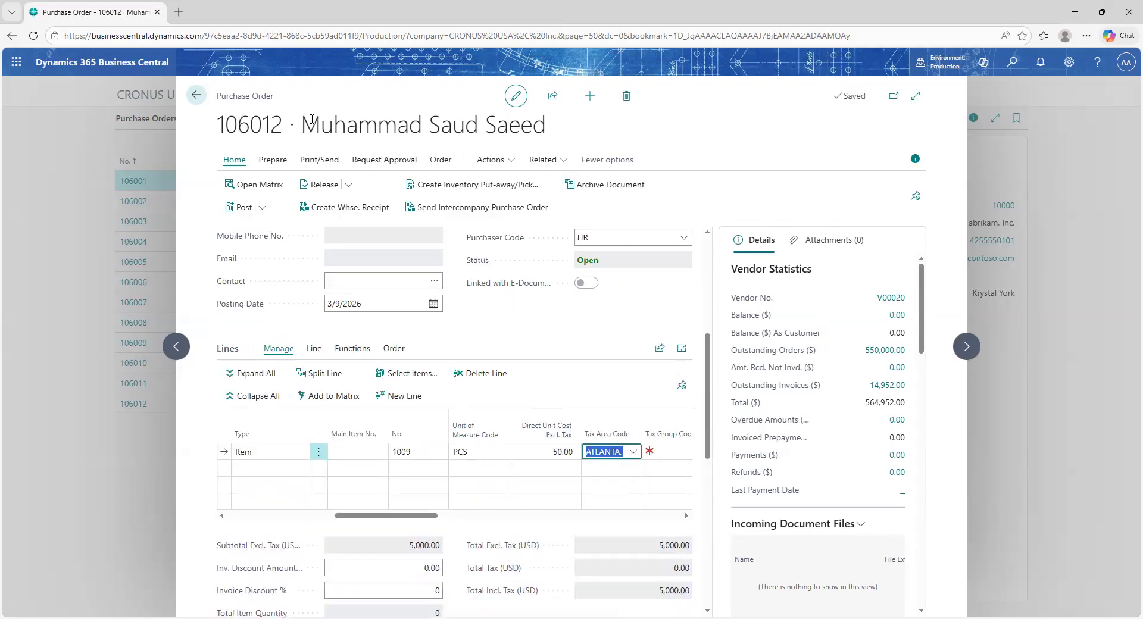
{"action": "left_click", "coordinate": [237, 207]}
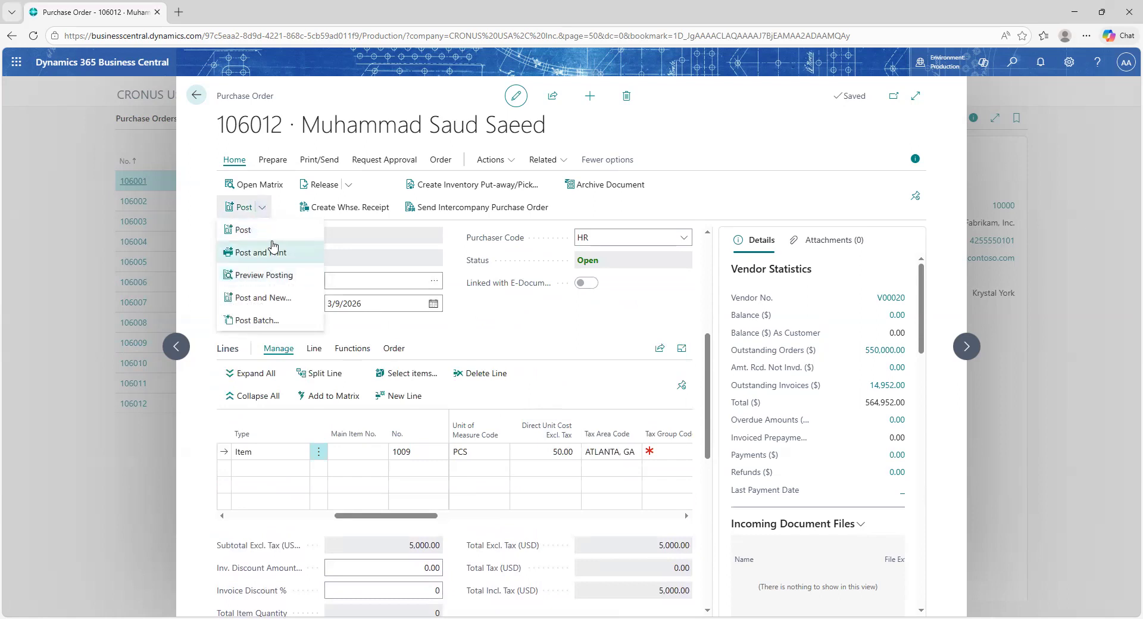
{"action": "left_click", "coordinate": [196, 95]}
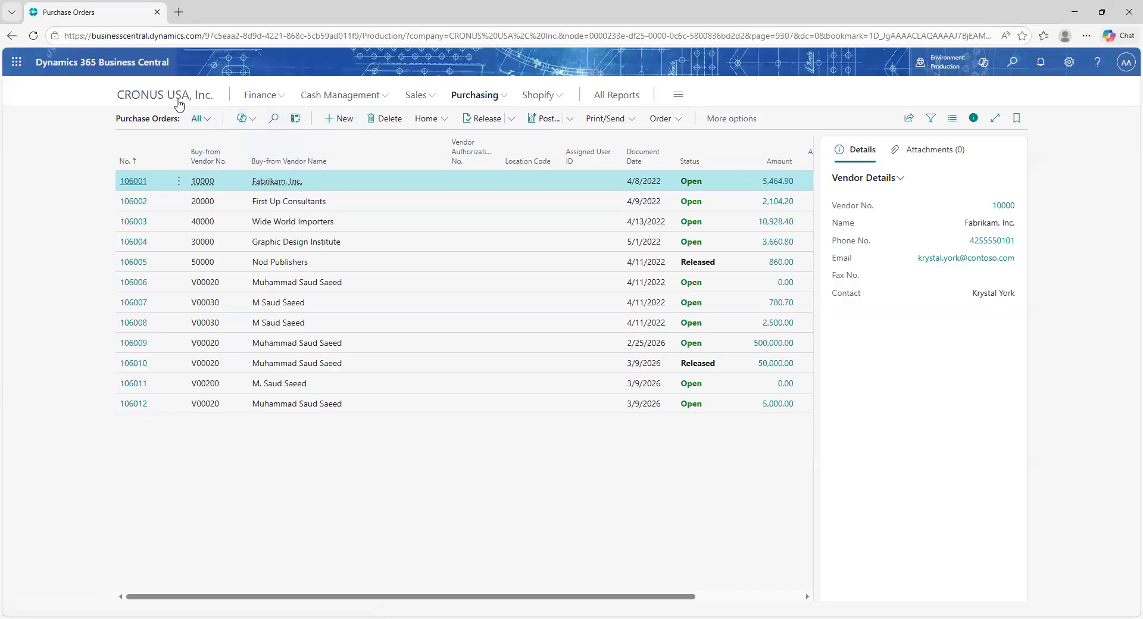
{"action": "left_click", "coordinate": [179, 101]}
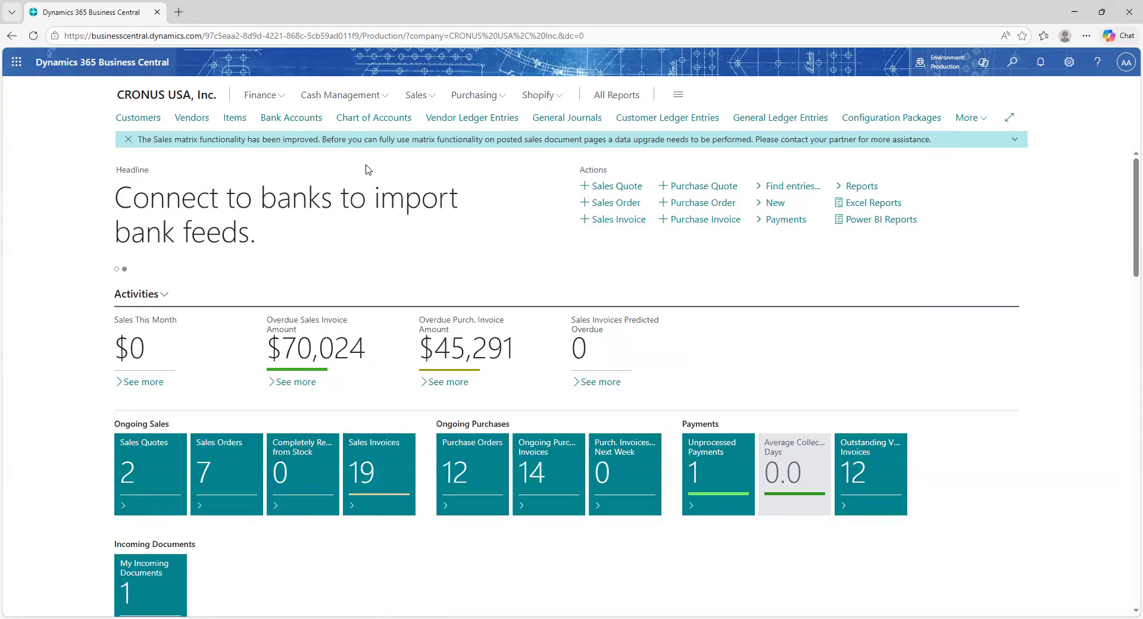
- Search for General ledger and try to open the General Ledger Entries Power BI report
{"action": "left_click", "coordinate": [1010, 64]}
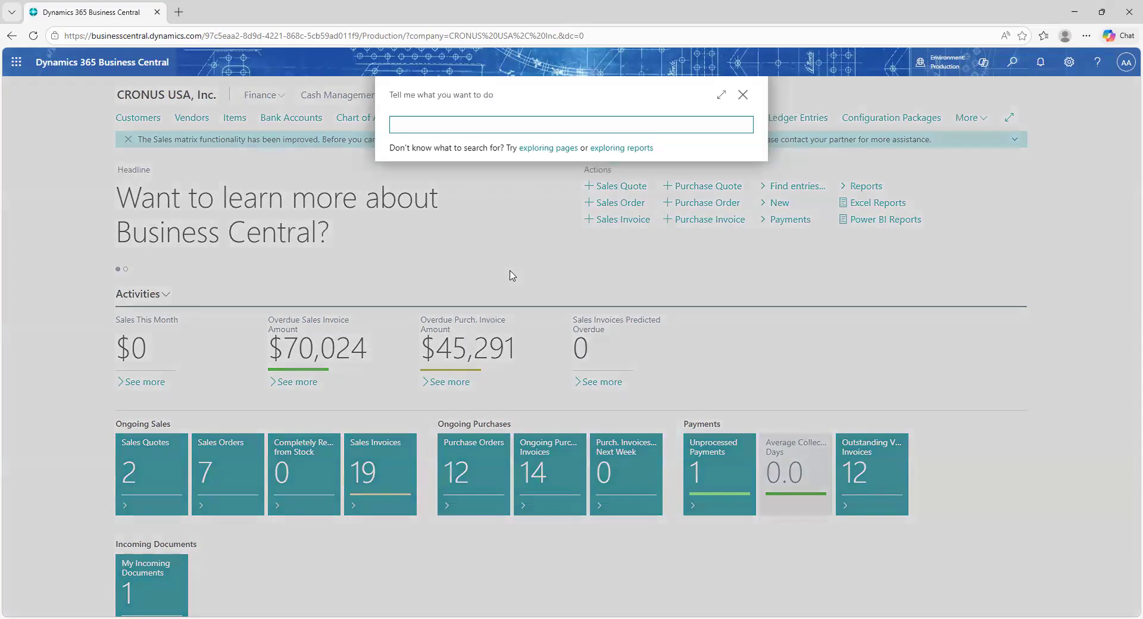
{"action": "type", "text": "G"}
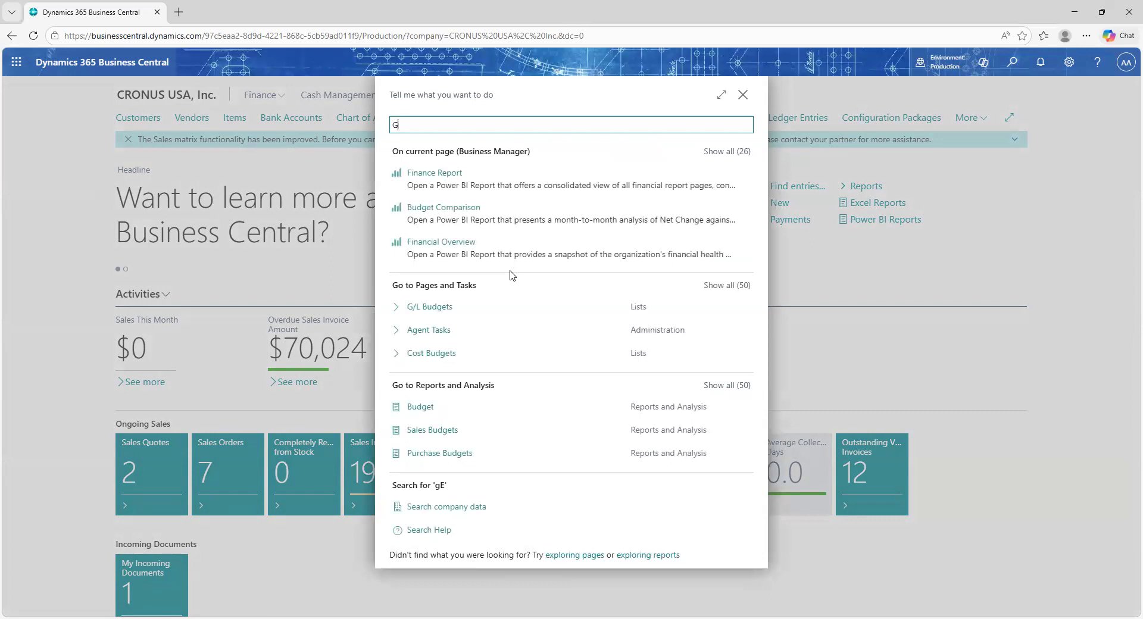
{"action": "type", "text": "nnera"}
{"action": "type", "text": "nera"}
{"action": "type", "text": "l ledger"}
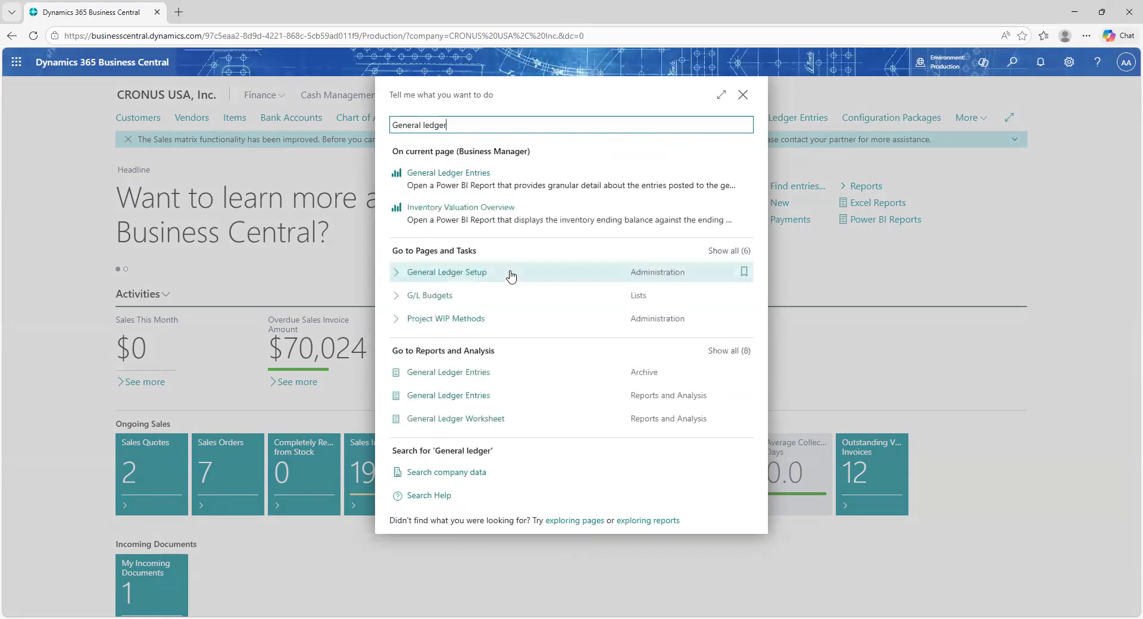
{"action": "left_click", "coordinate": [503, 184]}
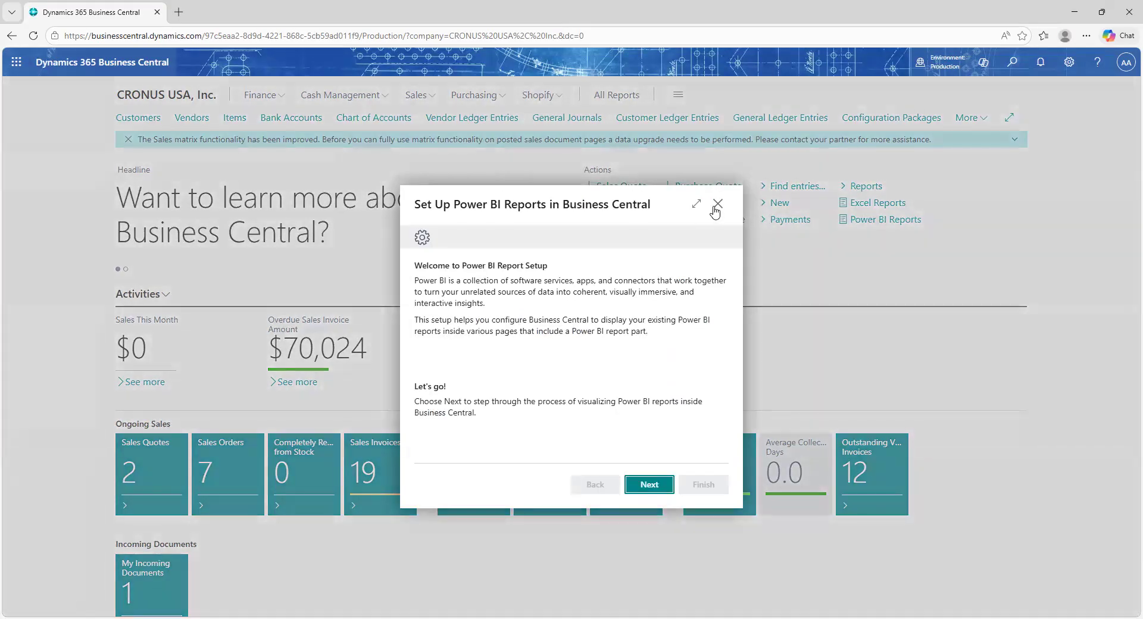
{"action": "key", "text": "Escape"}
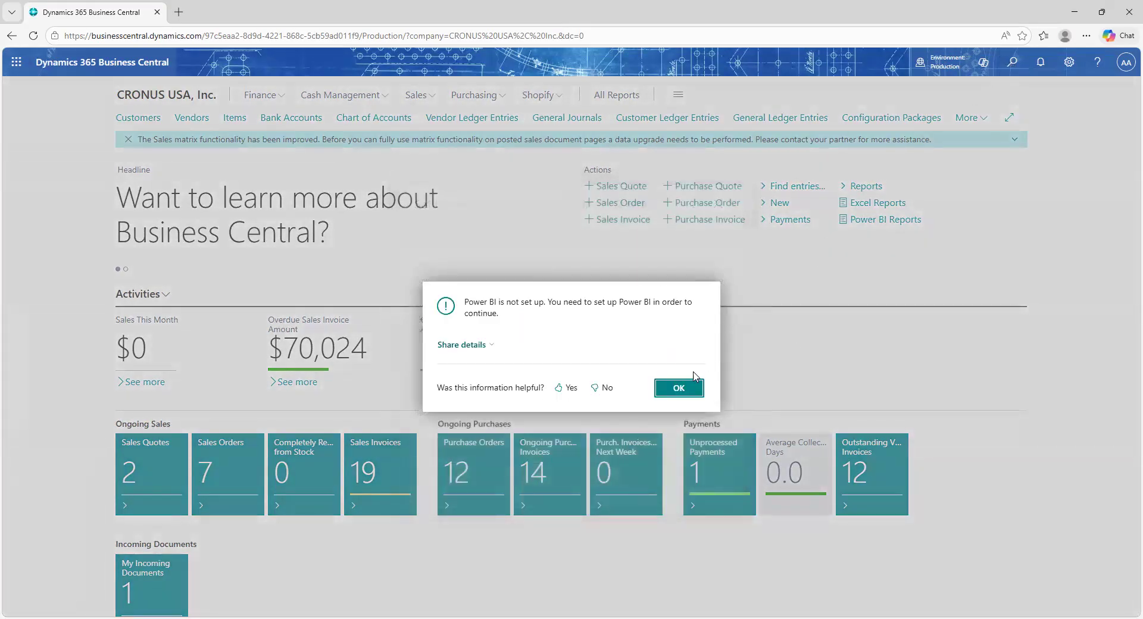
{"action": "key", "text": "Return"}
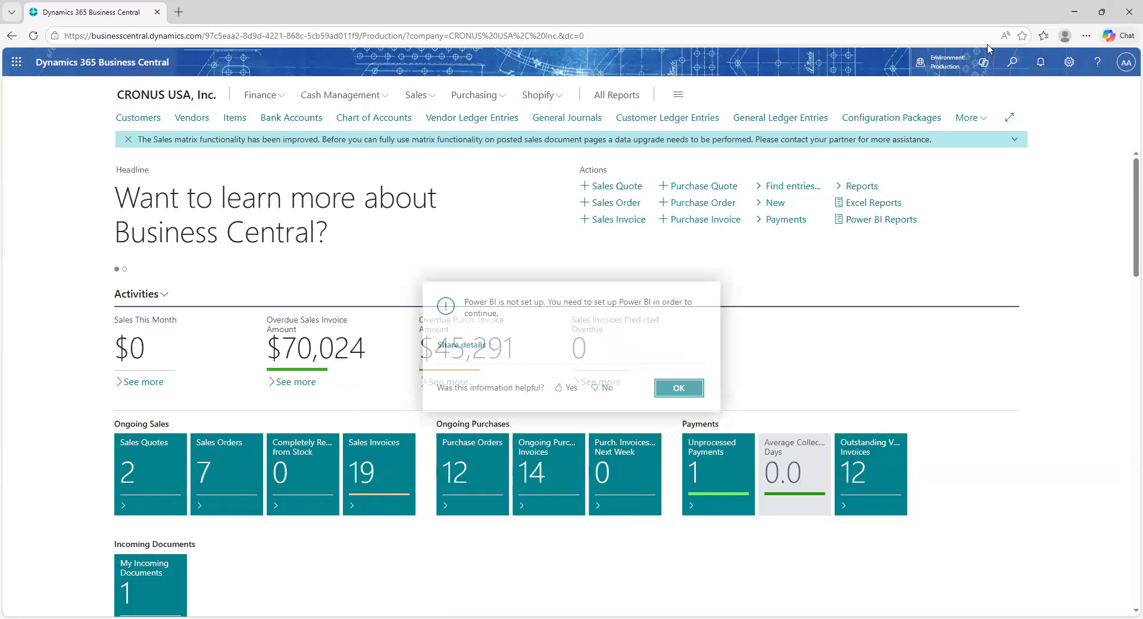
- Search for General ledger e and open the General Ledger Entries result in the Archive category
{"action": "key", "text": "alt+q"}
{"action": "type", "text": "Gener"}
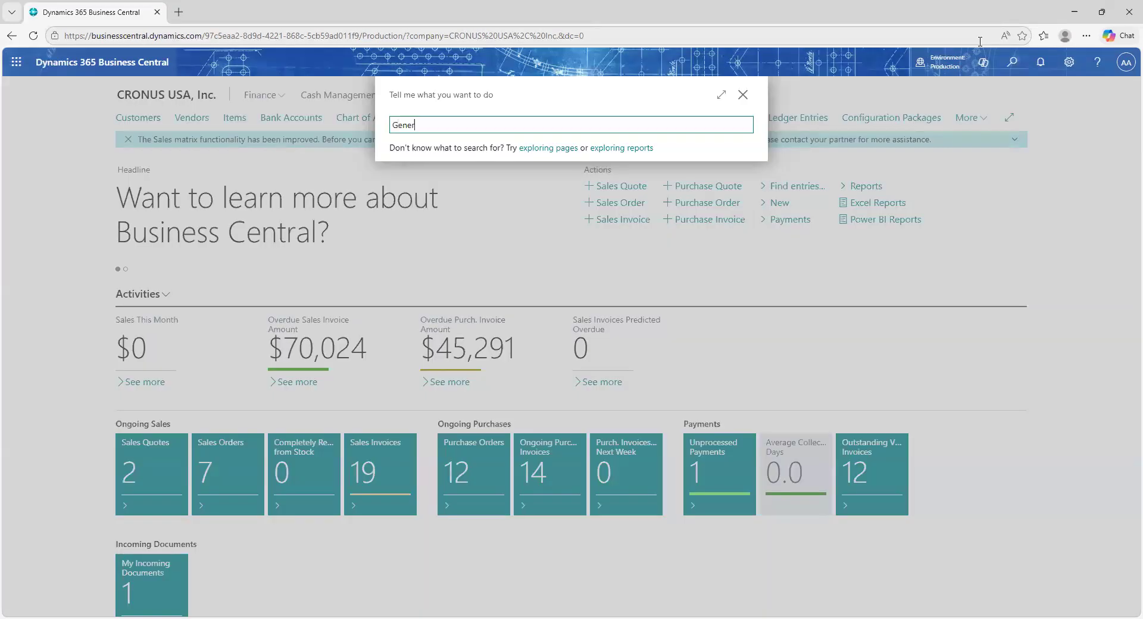
{"action": "type", "text": "al ledger e"}
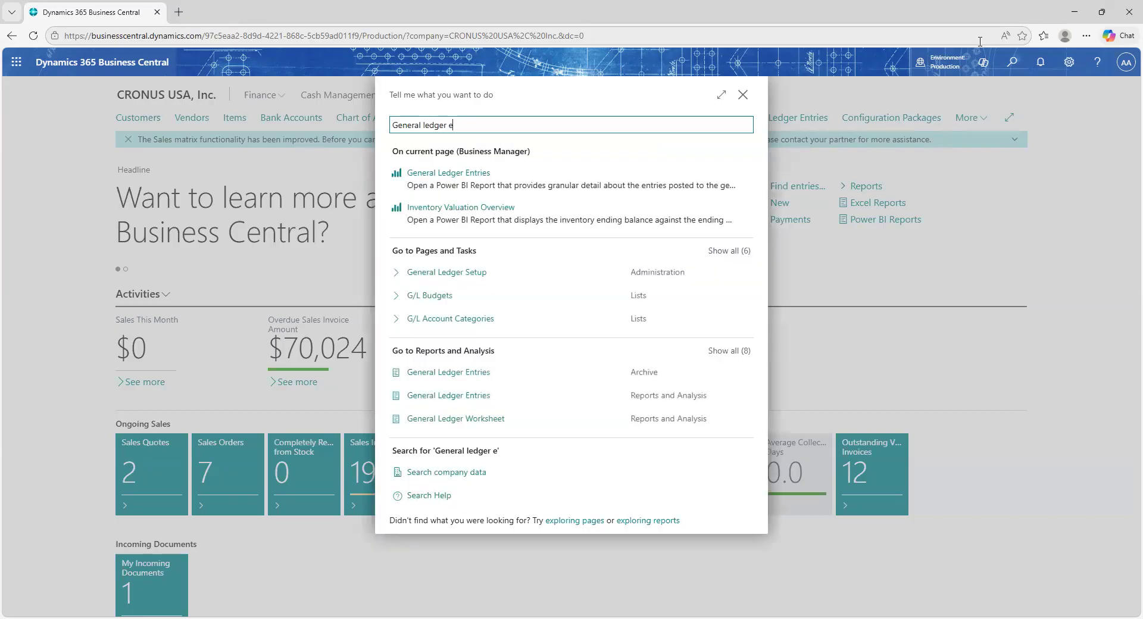
{"action": "key", "text": "Tab"}
{"action": "key", "text": "Tab"}
{"action": "key", "text": "Tab"}
{"action": "key", "text": "Tab"}
{"action": "key", "text": "Tab"}
{"action": "key", "text": "Tab"}
{"action": "key", "text": "Tab"}
{"action": "key", "text": "Tab"}
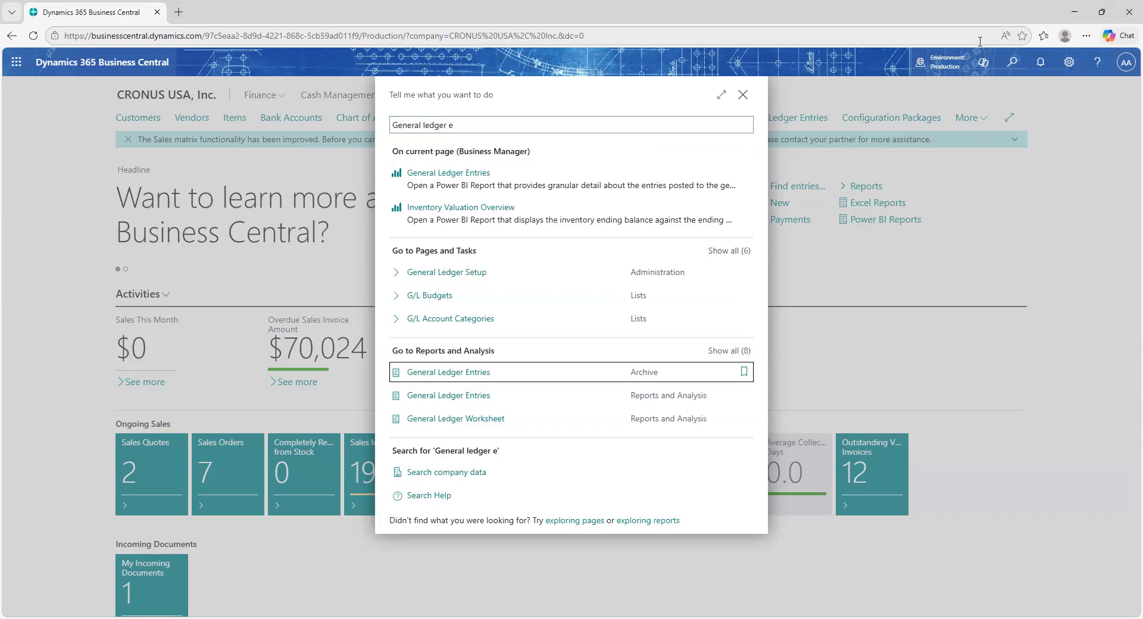
{"action": "key", "text": "Return"}
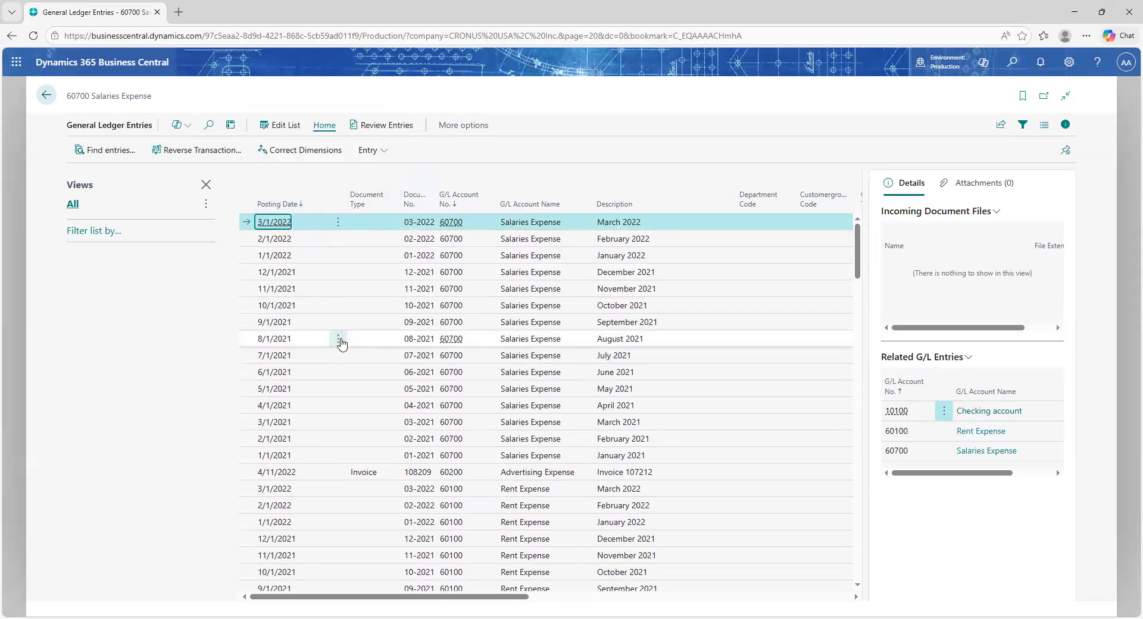
- Sort the general ledger entries by posting date in descending order, examine the newest ones, and close the list
{"action": "left_click", "coordinate": [309, 208]}
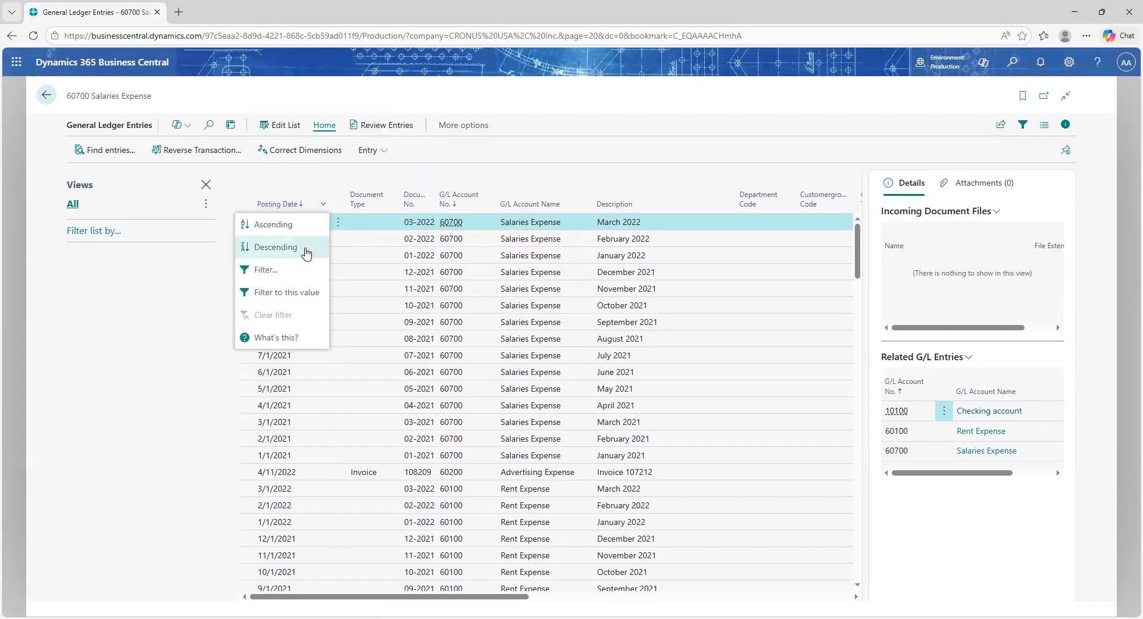
{"action": "left_click", "coordinate": [308, 251]}
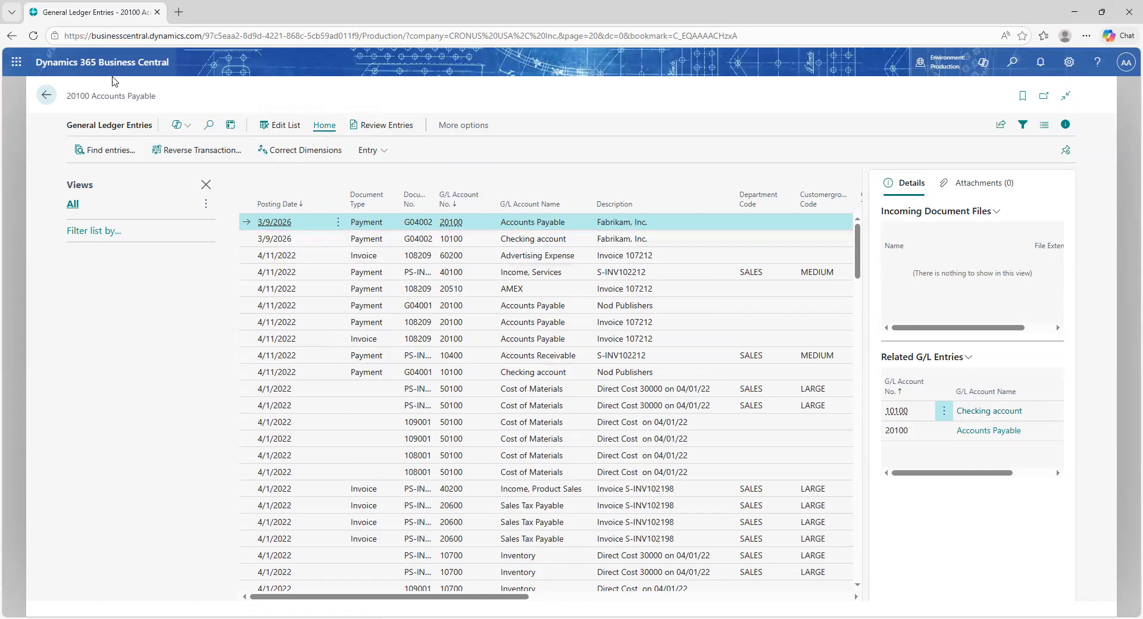
{"action": "left_click", "coordinate": [46, 95]}
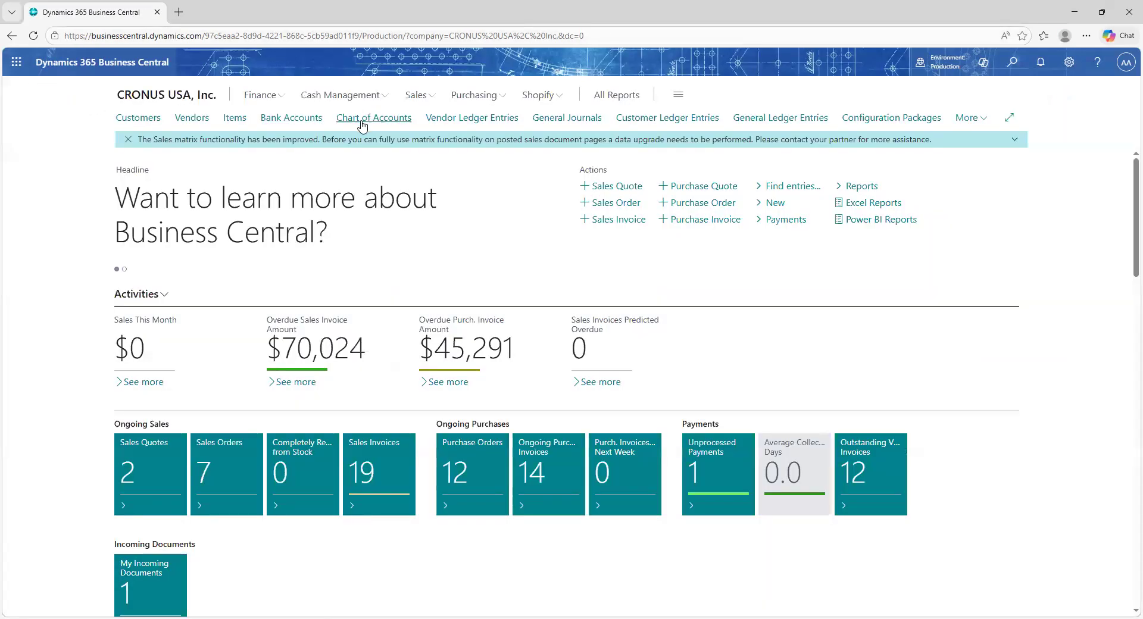
- Open the Vendor Ledger Entries list and add a filter on the Document Date field
{"action": "left_click", "coordinate": [449, 127]}
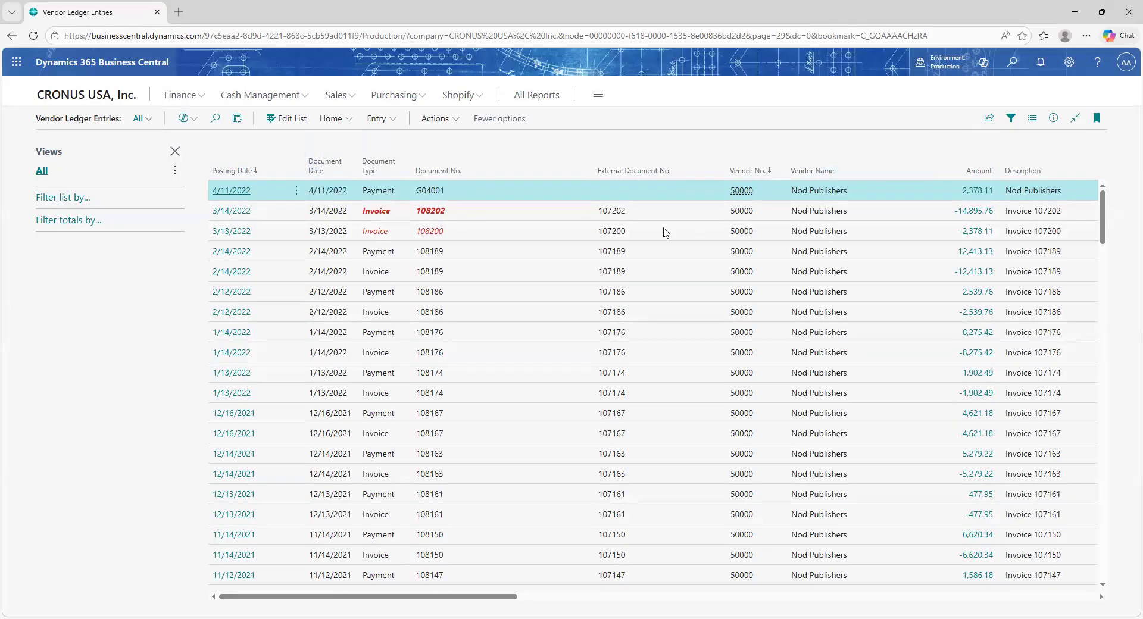
{"action": "left_click", "coordinate": [1015, 119]}
{"action": "left_click", "coordinate": [1016, 121]}
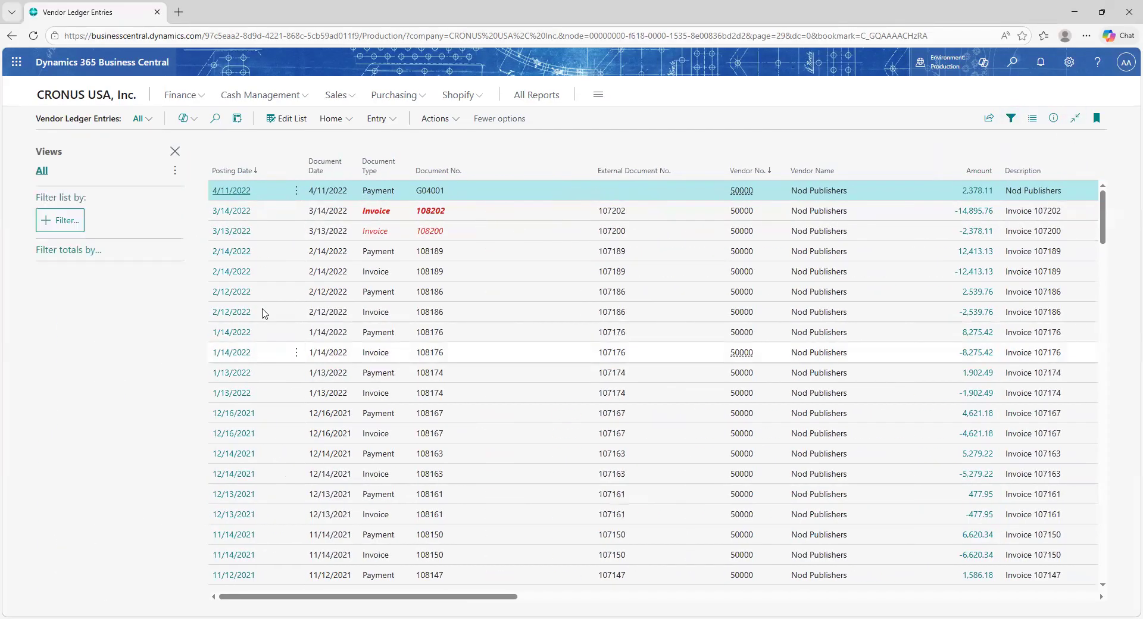
{"action": "left_click", "coordinate": [58, 221]}
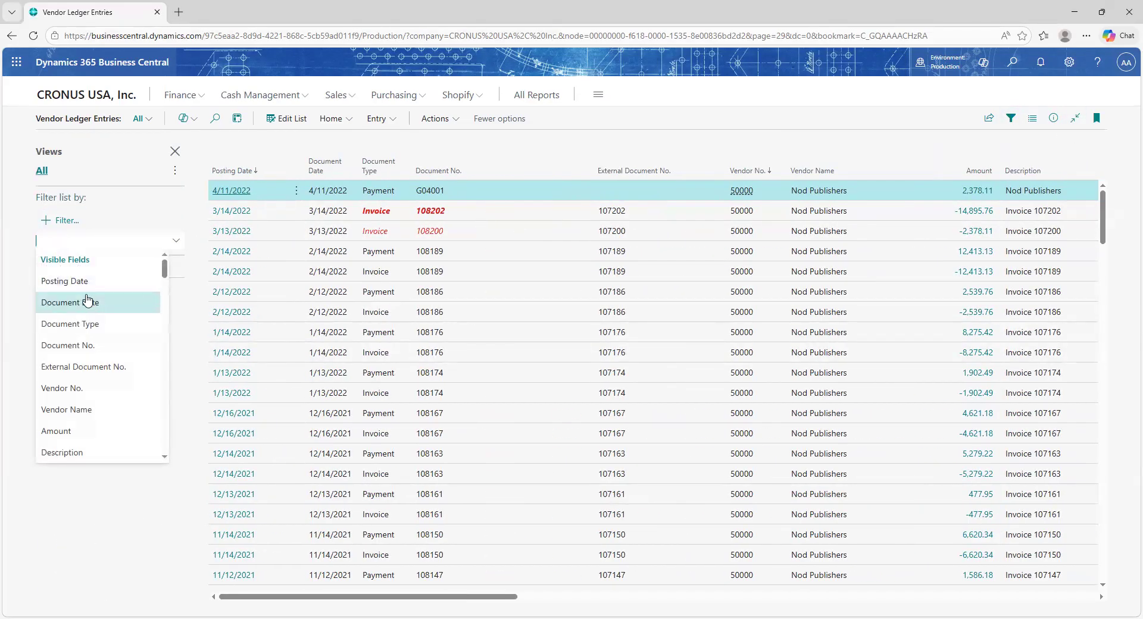
{"action": "left_click", "coordinate": [105, 312]}
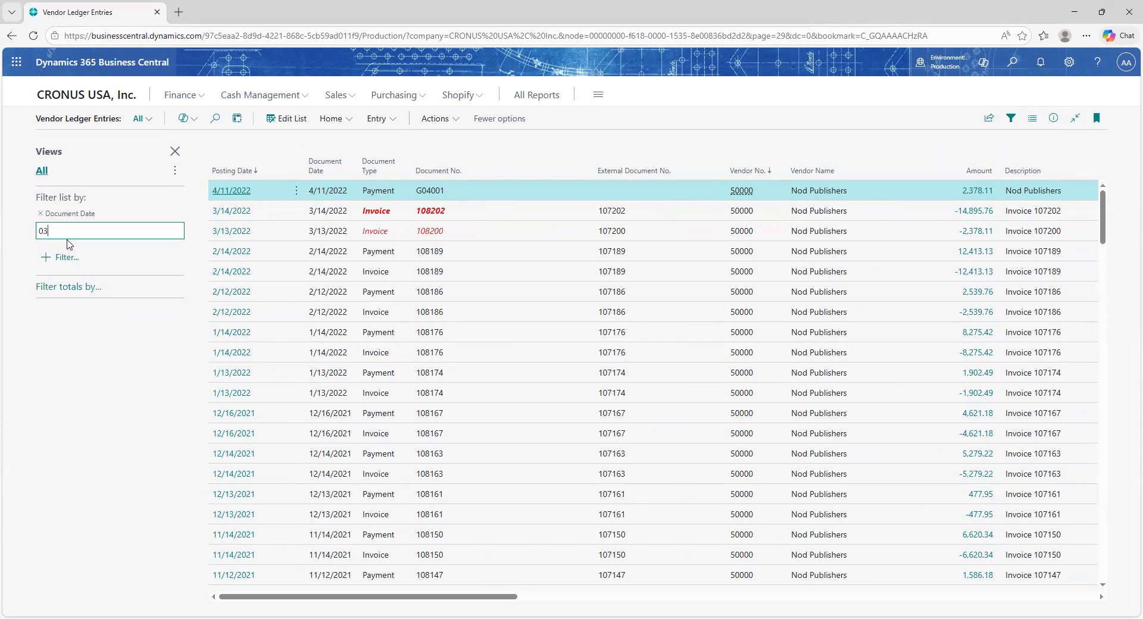
- Set the Document Date filter of the vendor ledger entries to 01/01/2026..03262026 and apply it
{"action": "key", "text": "BackSpace"}
{"action": "key", "text": "BackSpace"}
{"action": "type", "text": "01/01/2026"}
{"action": "type", "text": "..03262026"}
{"action": "left_click", "coordinate": [71, 338]}
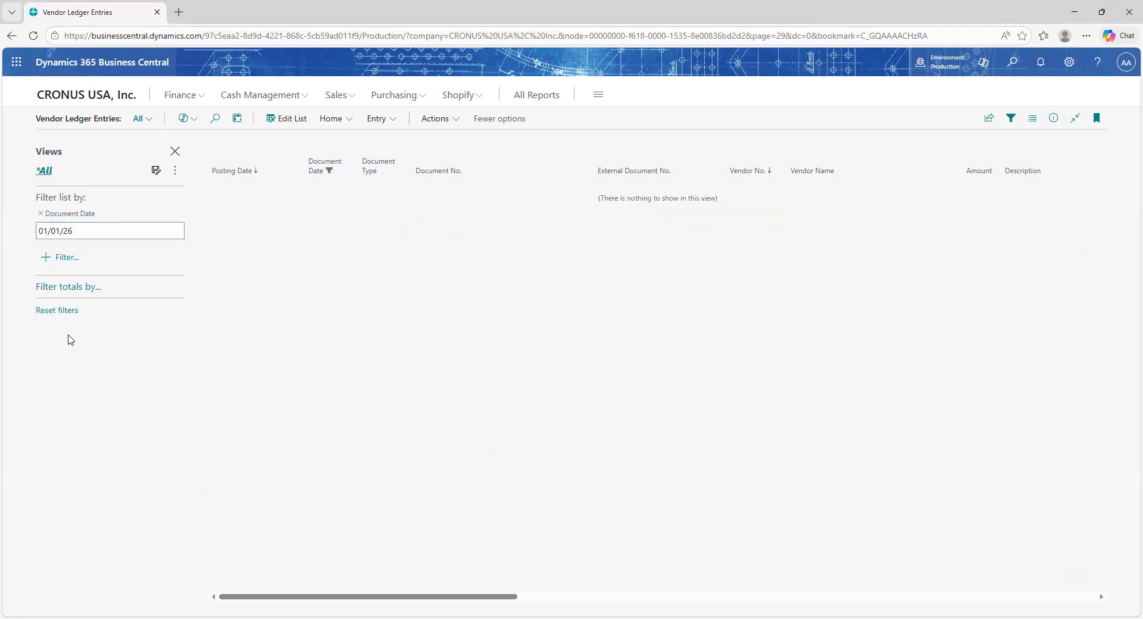
- Change the end date in the Document Date filter so that the range reads 01/01/2026..03/26/2026, and apply it
{"action": "left_click", "coordinate": [91, 229]}
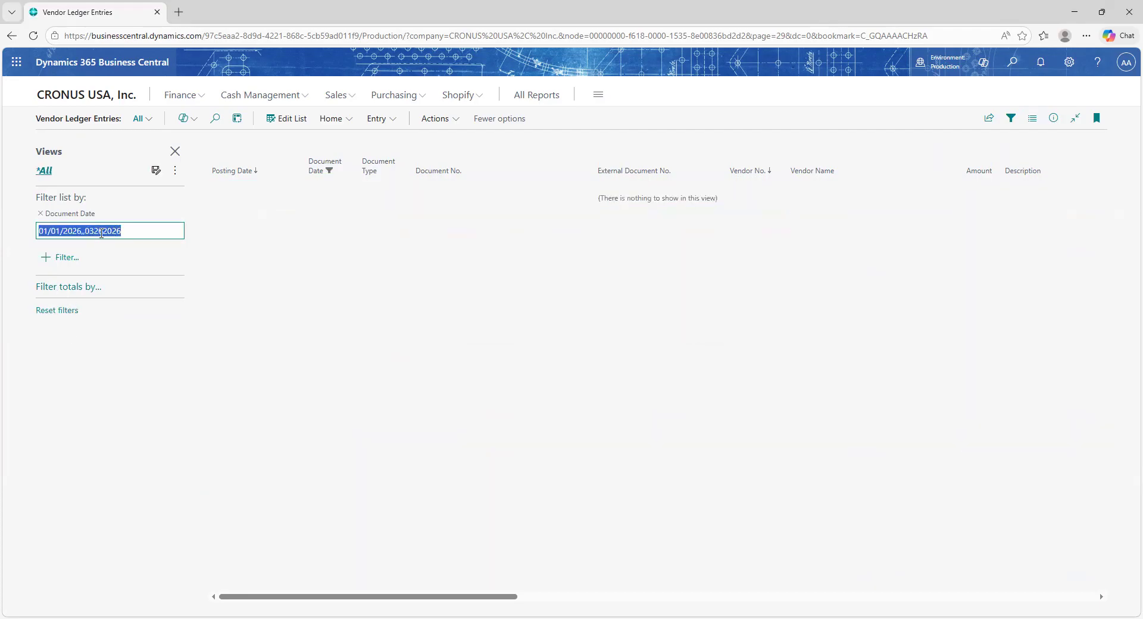
{"action": "left_click", "coordinate": [98, 231]}
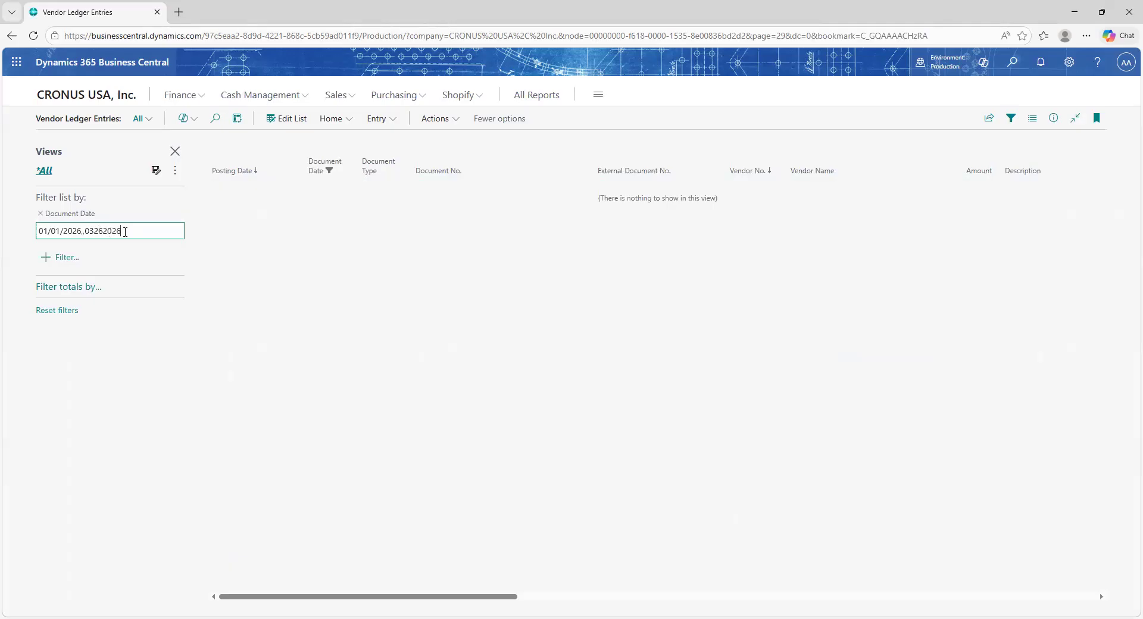
{"action": "key", "text": "Delete"}
{"action": "key", "text": "Delete"}
{"action": "key", "text": "Delete"}
{"action": "key", "text": "Delete"}
{"action": "key", "text": "Delete"}
{"action": "left_click", "coordinate": [20, 410]}
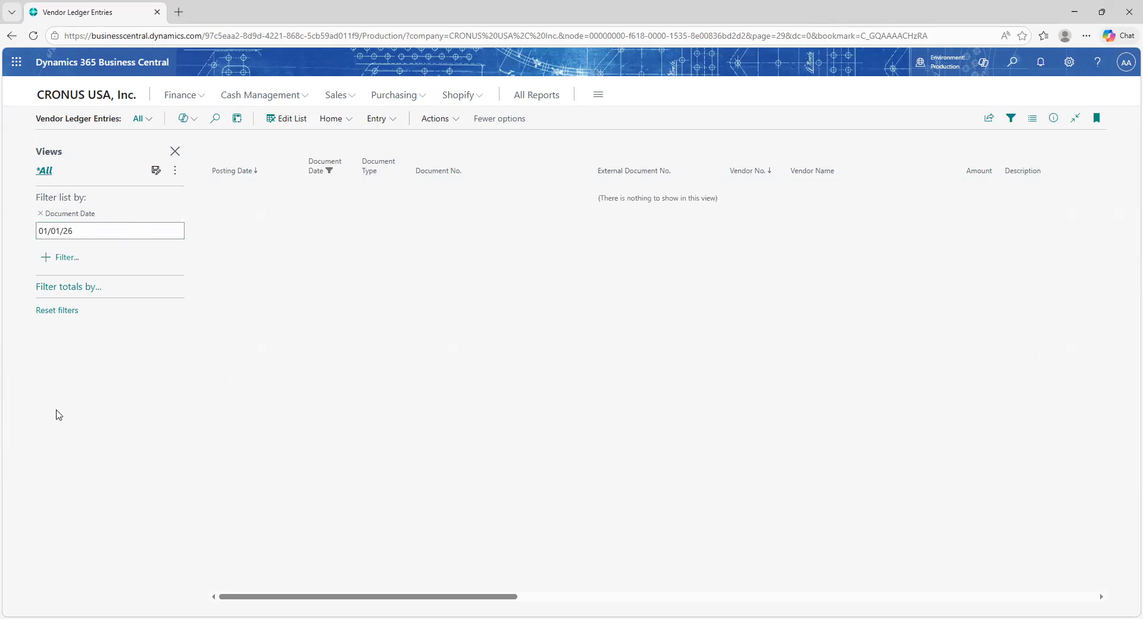
- Change the start date in the Document Date filter so that the range reads 01/01/2025..03/26/2026, and apply it
{"action": "left_click", "coordinate": [86, 233]}
{"action": "left_click", "coordinate": [89, 231]}
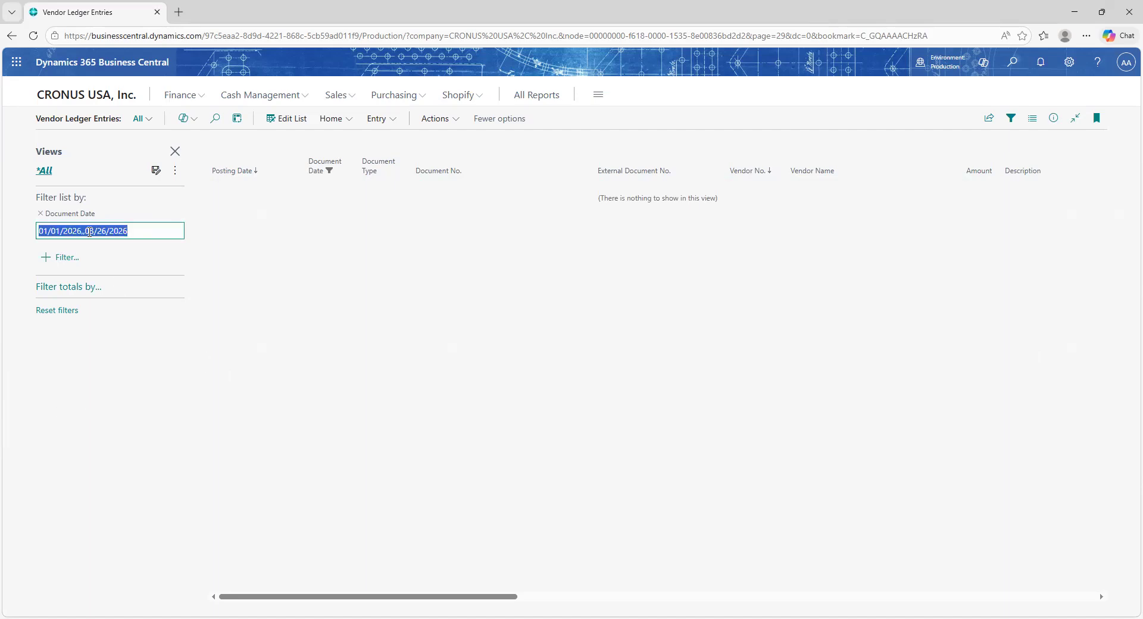
{"action": "left_click", "coordinate": [136, 231]}
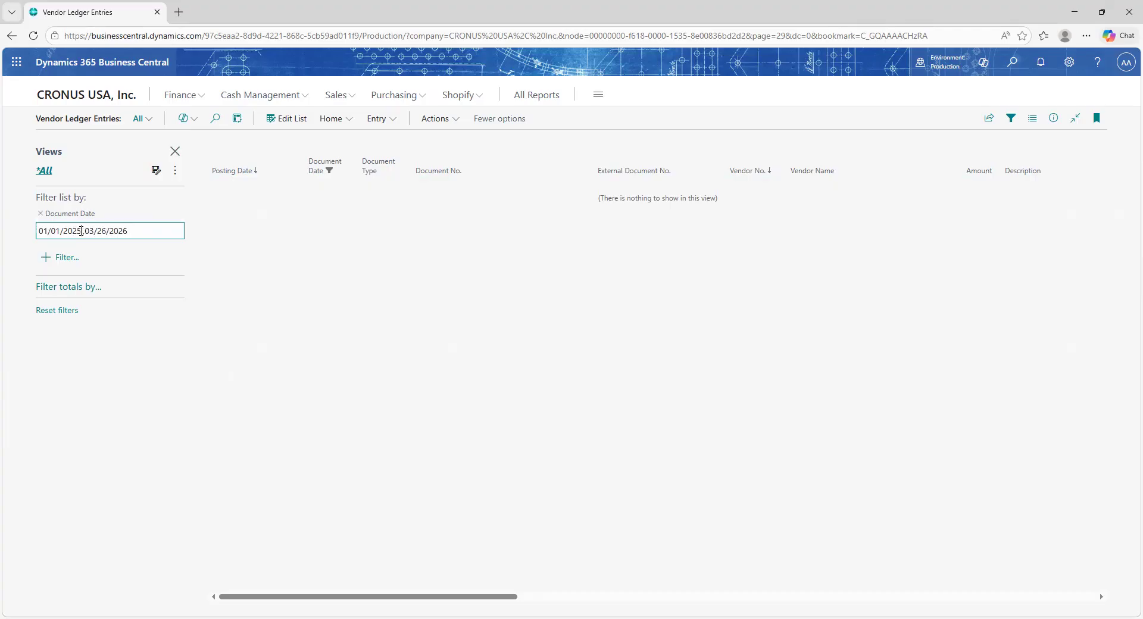
{"action": "left_click", "coordinate": [66, 345]}
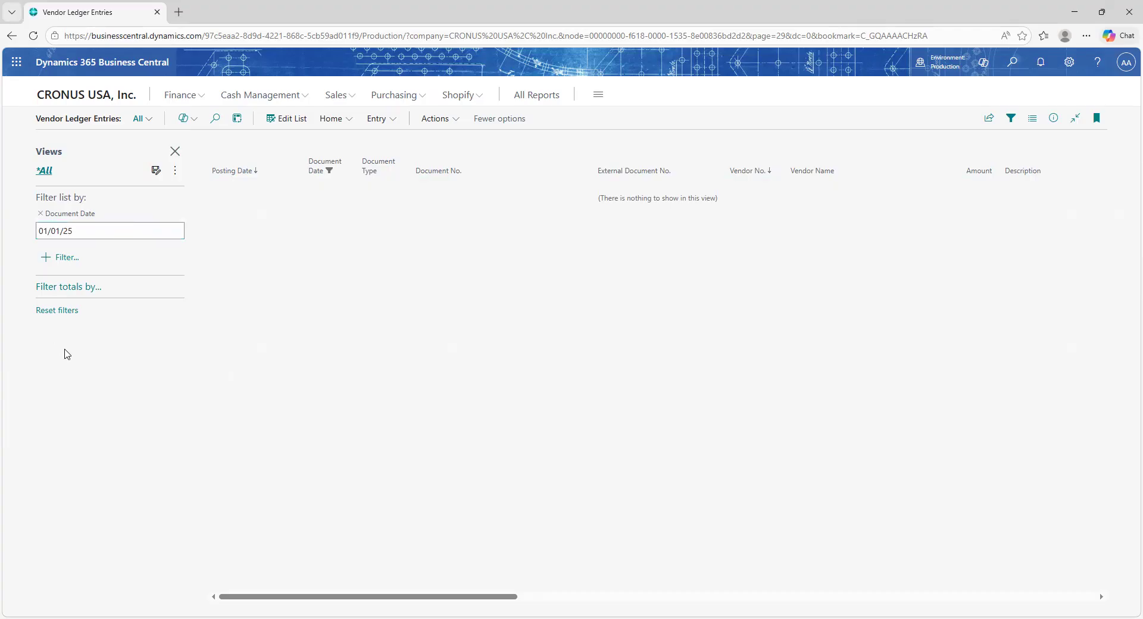
- Replace the Document Date filter with a Posting Date filter covering 01/01/2026..03/26/2026
{"action": "left_click", "coordinate": [66, 232]}
{"action": "left_click", "coordinate": [40, 217]}
{"action": "left_click", "coordinate": [42, 220]}
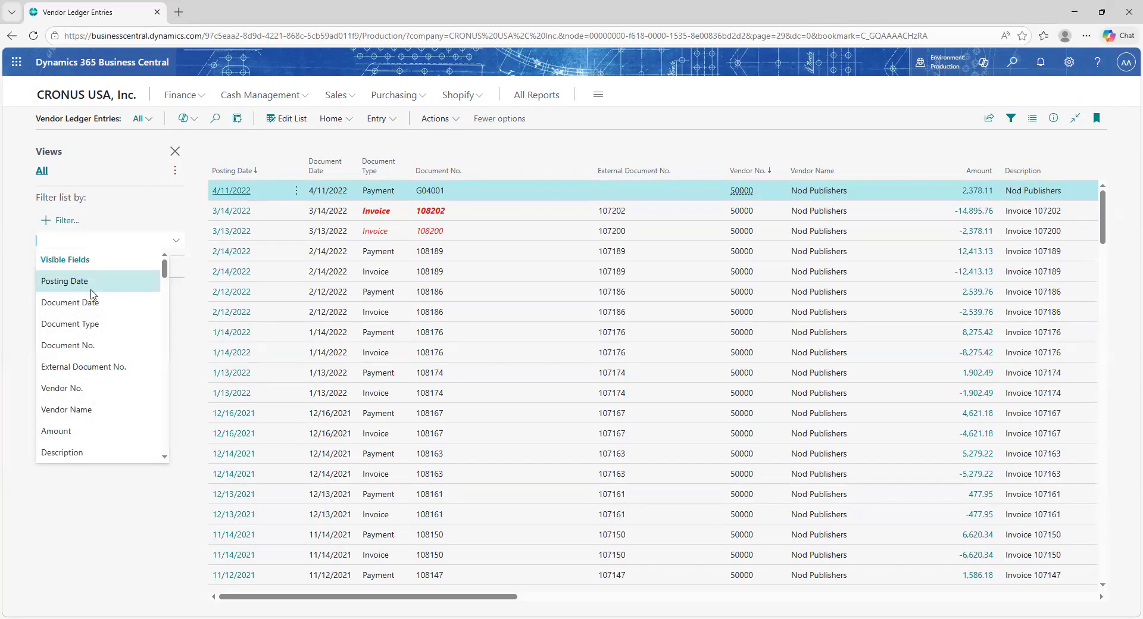
{"action": "left_click", "coordinate": [91, 282]}
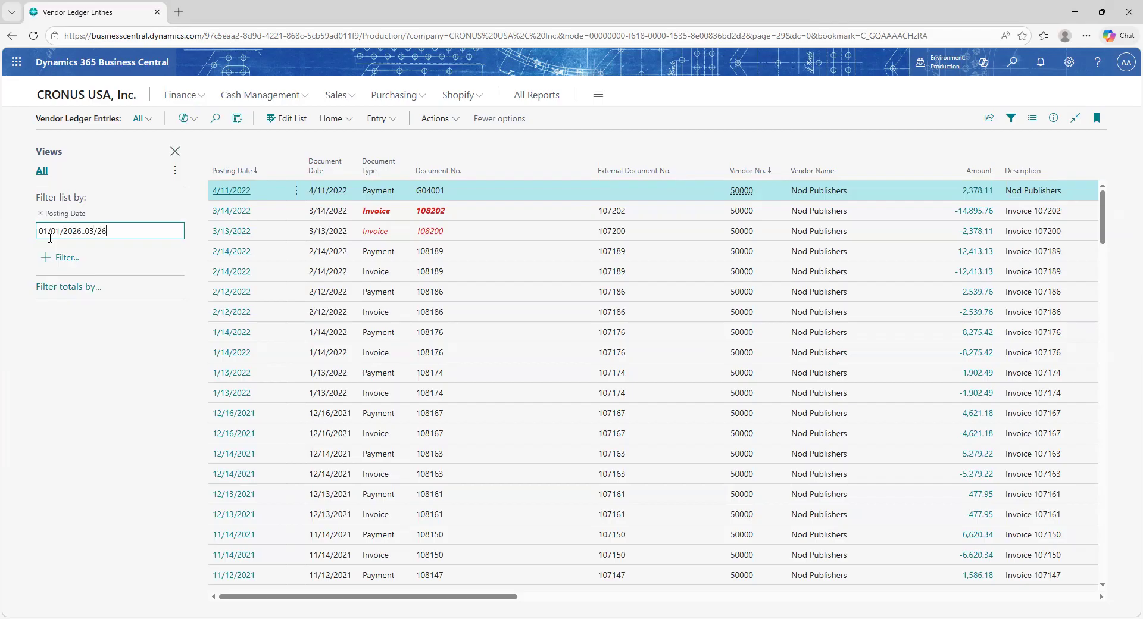
{"action": "left_click", "coordinate": [71, 401]}
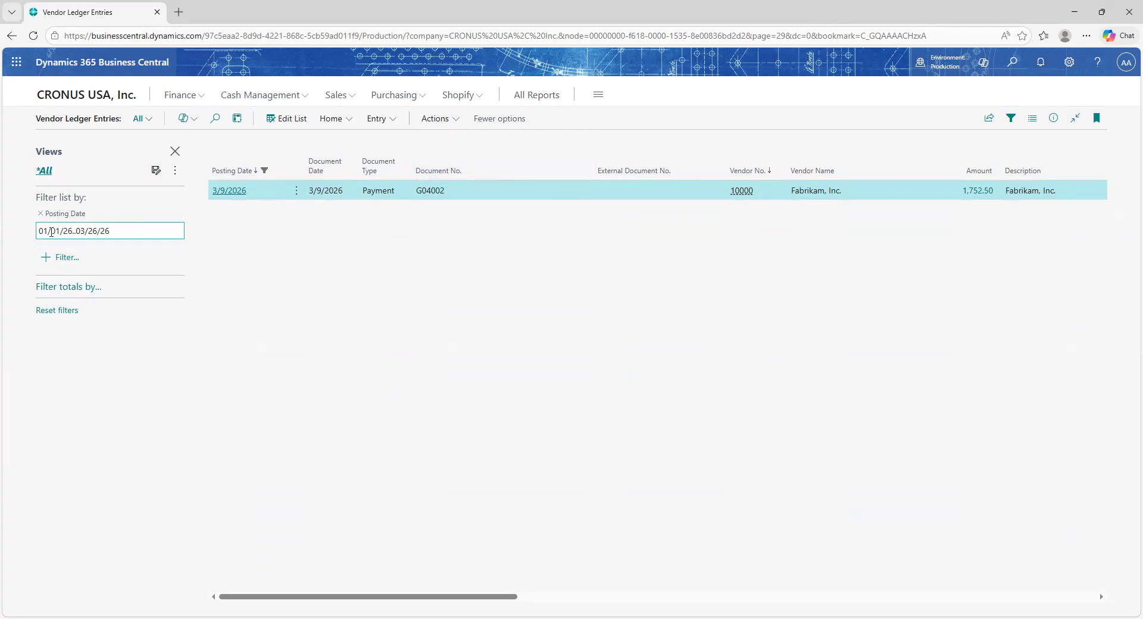
- Extend the Posting Date filter of the vendor ledger entries to 01/01/2025..03/26/2026 and apply it
{"action": "left_click", "coordinate": [49, 232]}
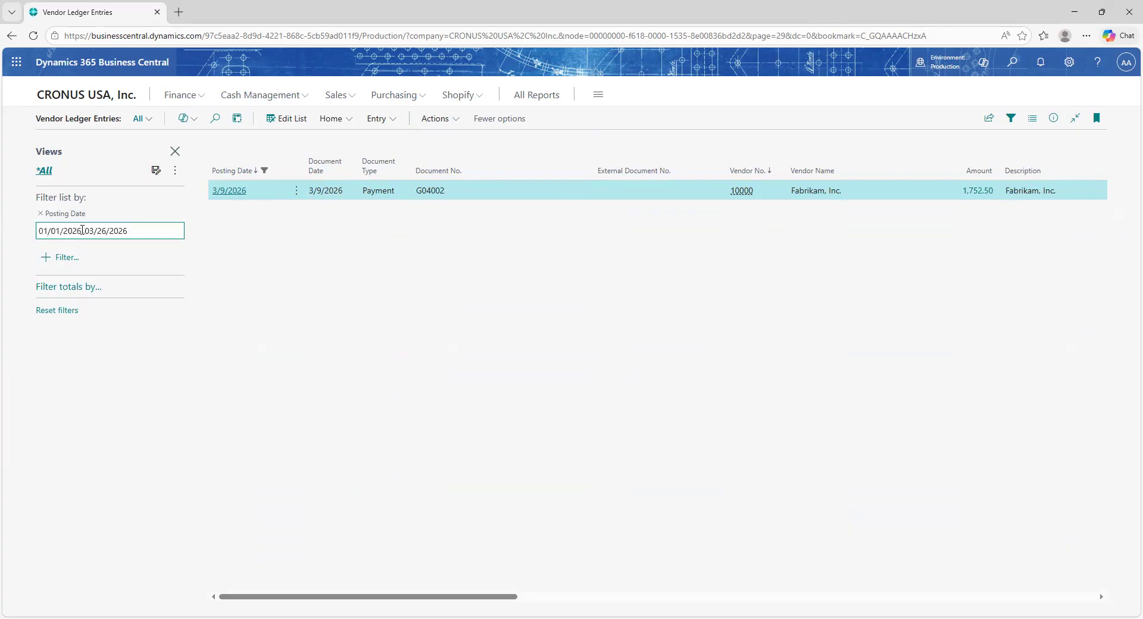
{"action": "key", "text": "BackSpace"}
{"action": "type", "text": "5"}
{"action": "left_click", "coordinate": [47, 470]}
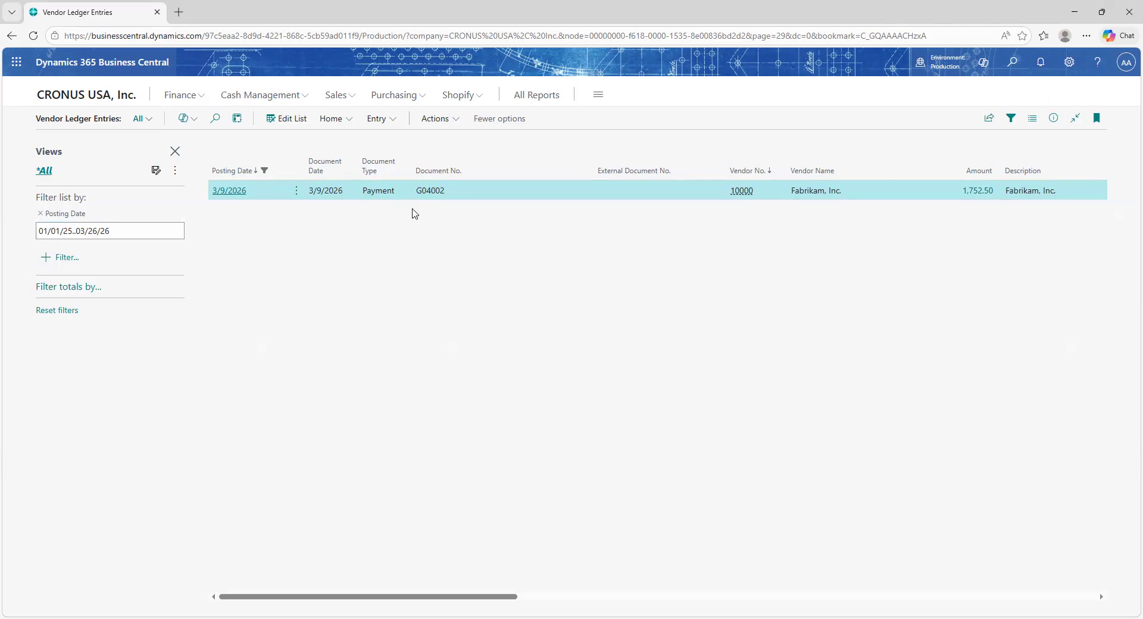
- Move the start of the Posting Date filter back to 01/01/2023, keeping 03/26/2026 as the end date
{"action": "left_click", "coordinate": [71, 230]}
{"action": "left_click", "coordinate": [72, 230]}
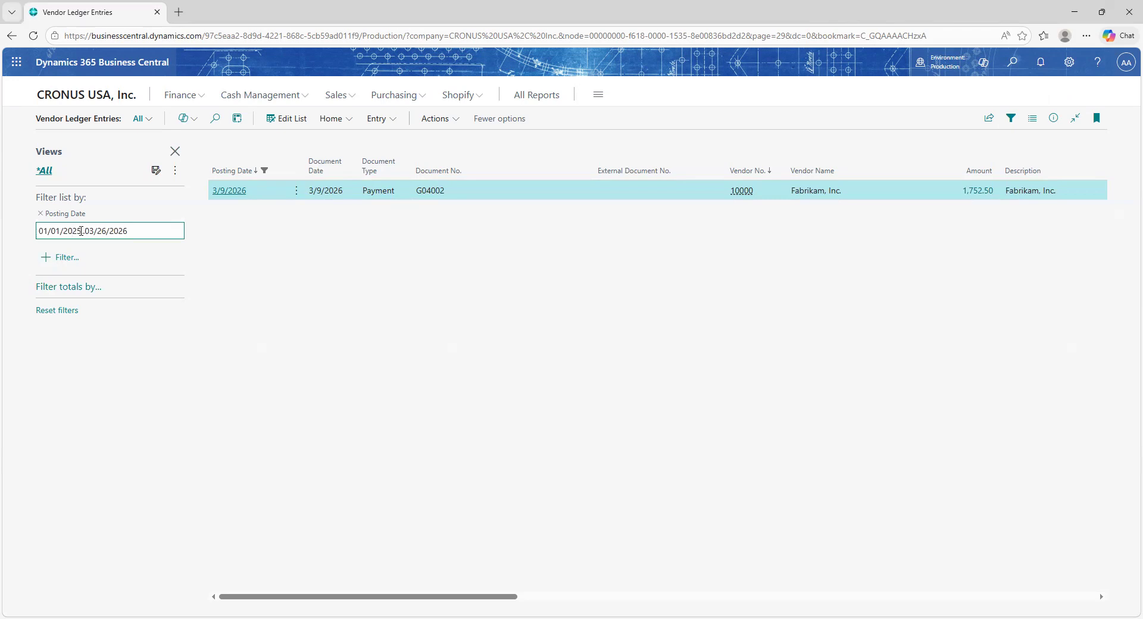
{"action": "key", "text": "BackSpace"}
{"action": "type", "text": "3"}
{"action": "left_click", "coordinate": [68, 381]}
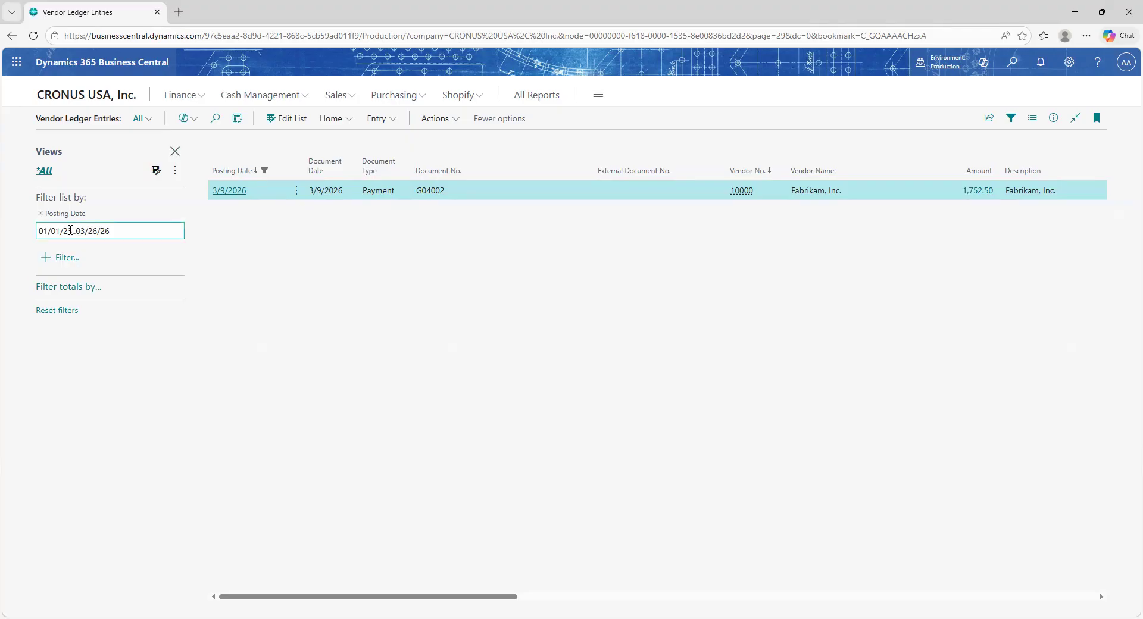
- Set the Posting Date filter to 01/01/2020..03/26/2026 and look through the filtered vendor ledger entries
{"action": "left_click", "coordinate": [73, 230]}
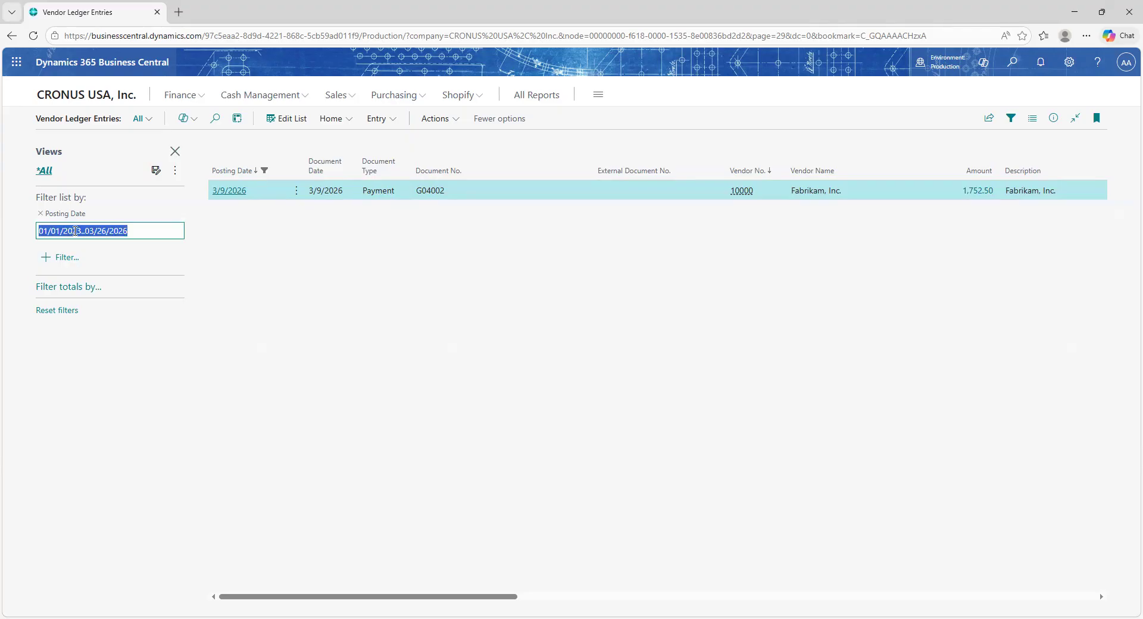
{"action": "left_click", "coordinate": [81, 231]}
{"action": "key", "text": "BackSpace"}
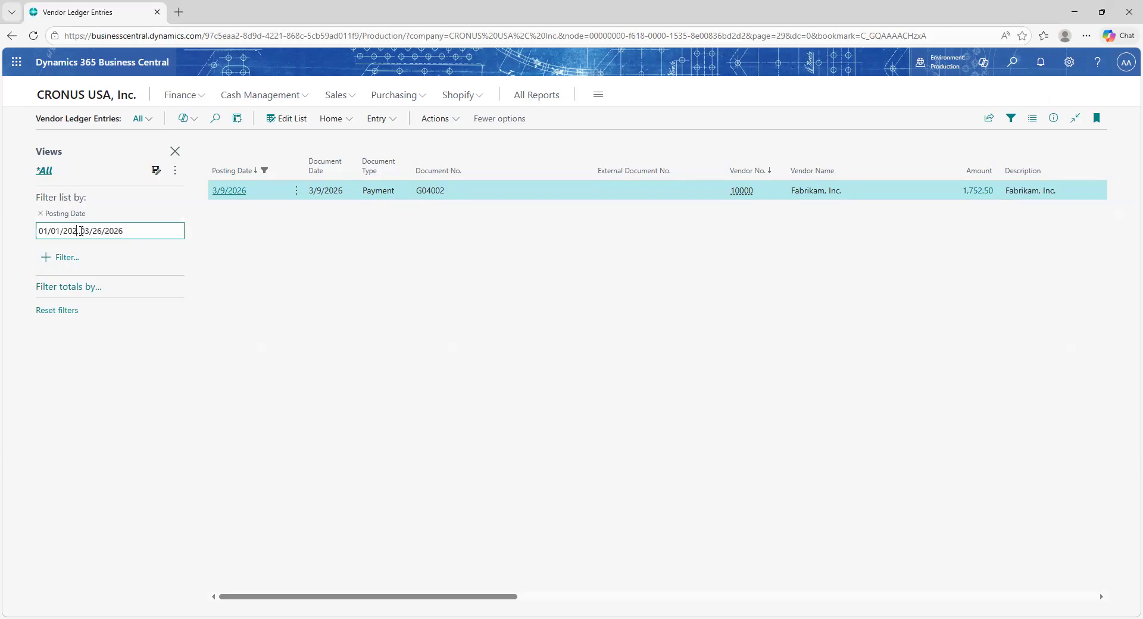
{"action": "type", "text": "0"}
{"action": "left_click", "coordinate": [94, 411]}
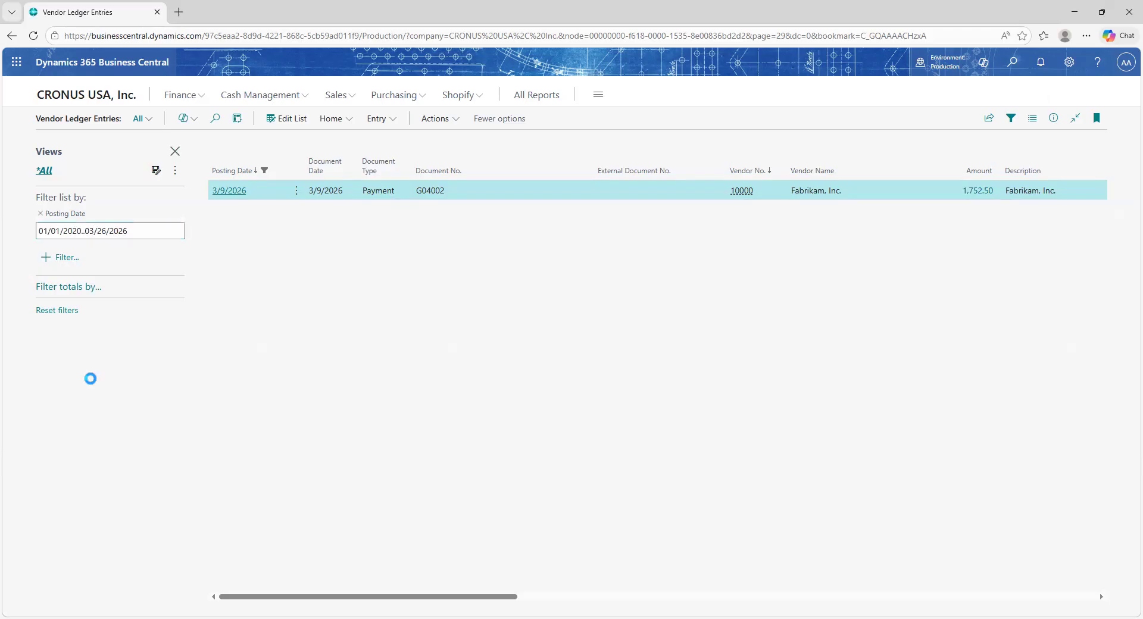
{"action": "scroll", "coordinate": [360, 356], "scroll_direction": "down", "scroll_amount": 10}
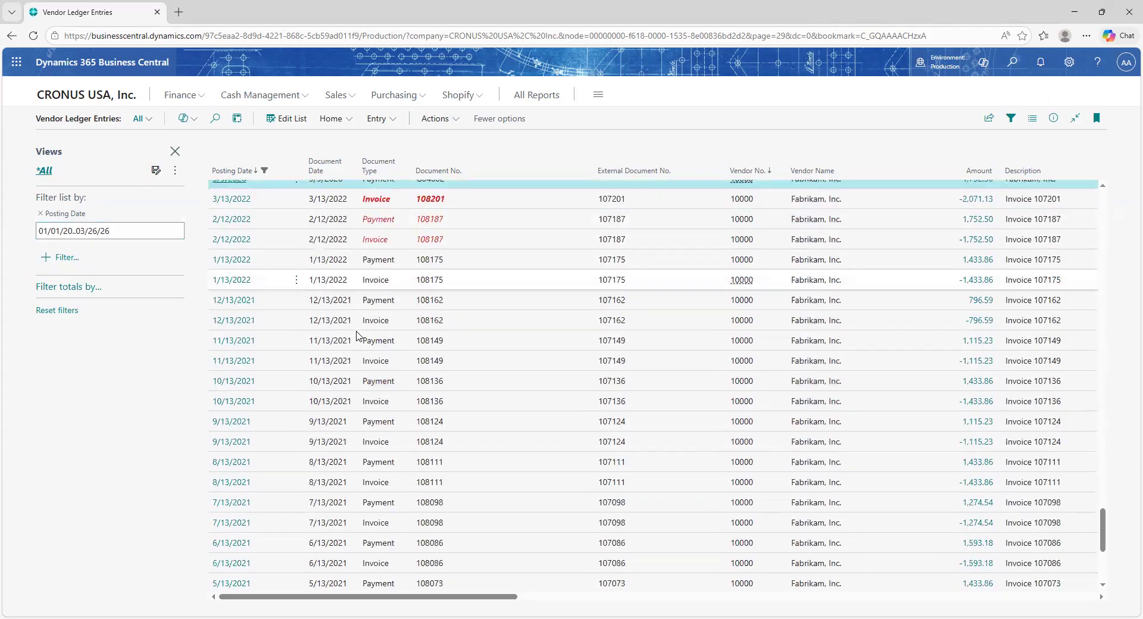
{"action": "scroll", "coordinate": [361, 355], "scroll_direction": "up", "scroll_amount": 10}
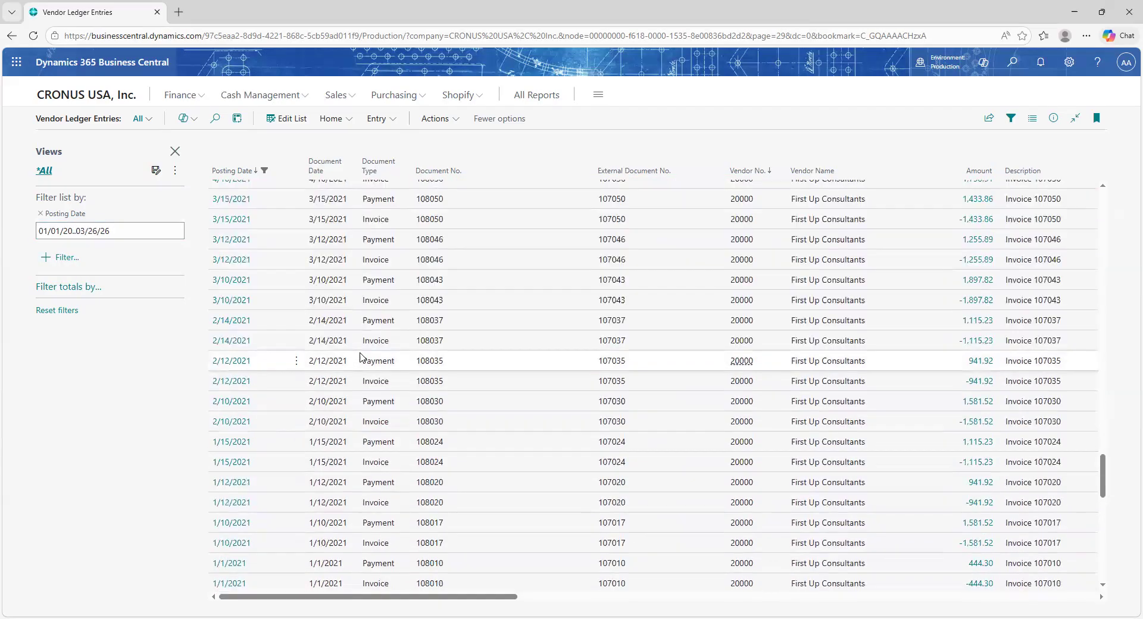
- Add a Document Type filter set to Invoice and sort the vendor ledger entries by posting date in descending order
{"action": "left_click", "coordinate": [62, 257]}
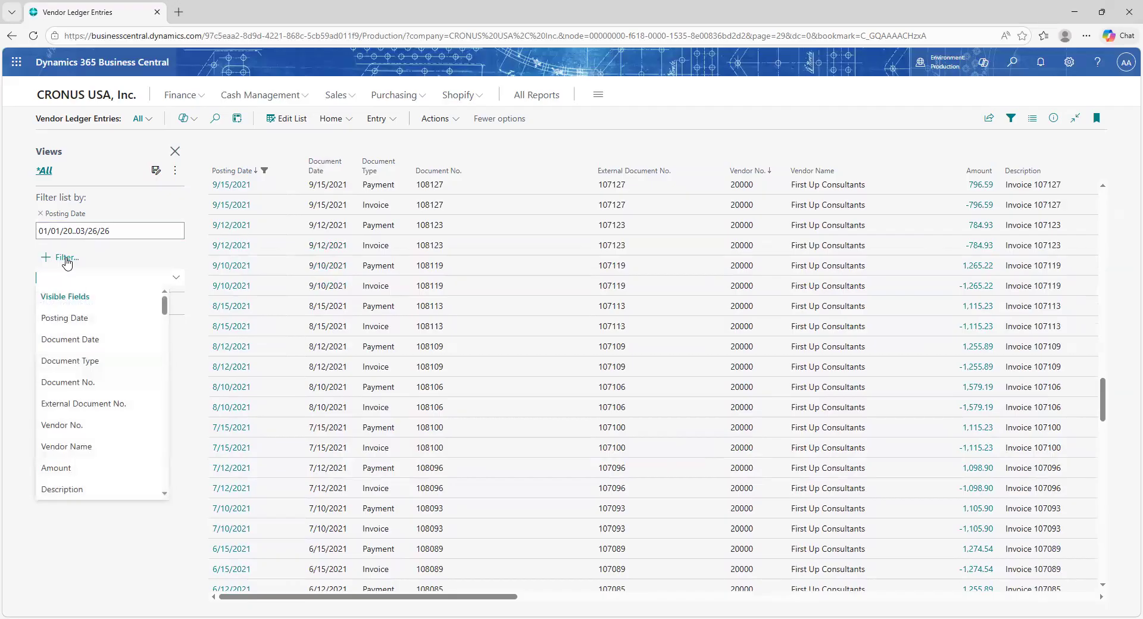
{"action": "left_click", "coordinate": [110, 361]}
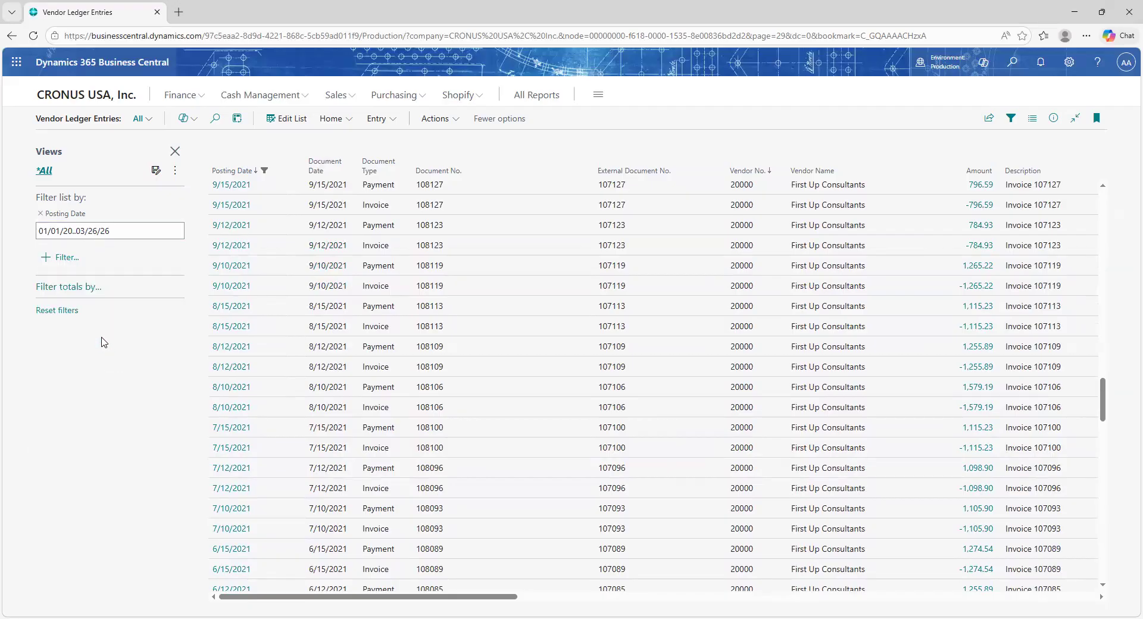
{"action": "left_click", "coordinate": [115, 276]}
{"action": "left_click", "coordinate": [107, 331]}
{"action": "left_click", "coordinate": [122, 479]}
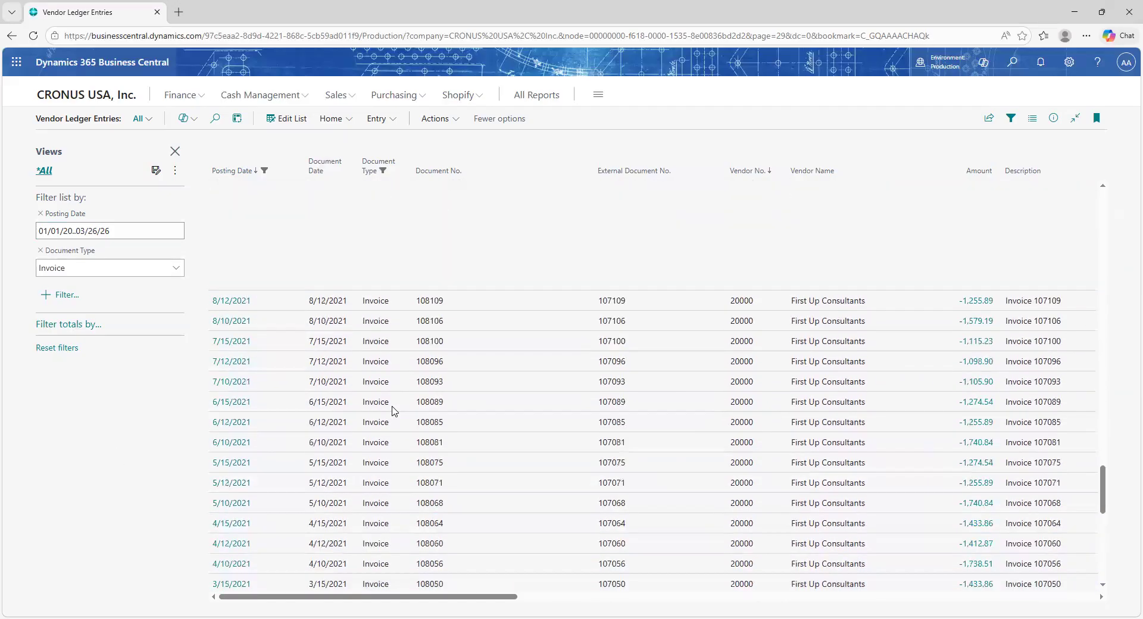
{"action": "left_click", "coordinate": [251, 167]}
{"action": "left_click", "coordinate": [254, 213]}
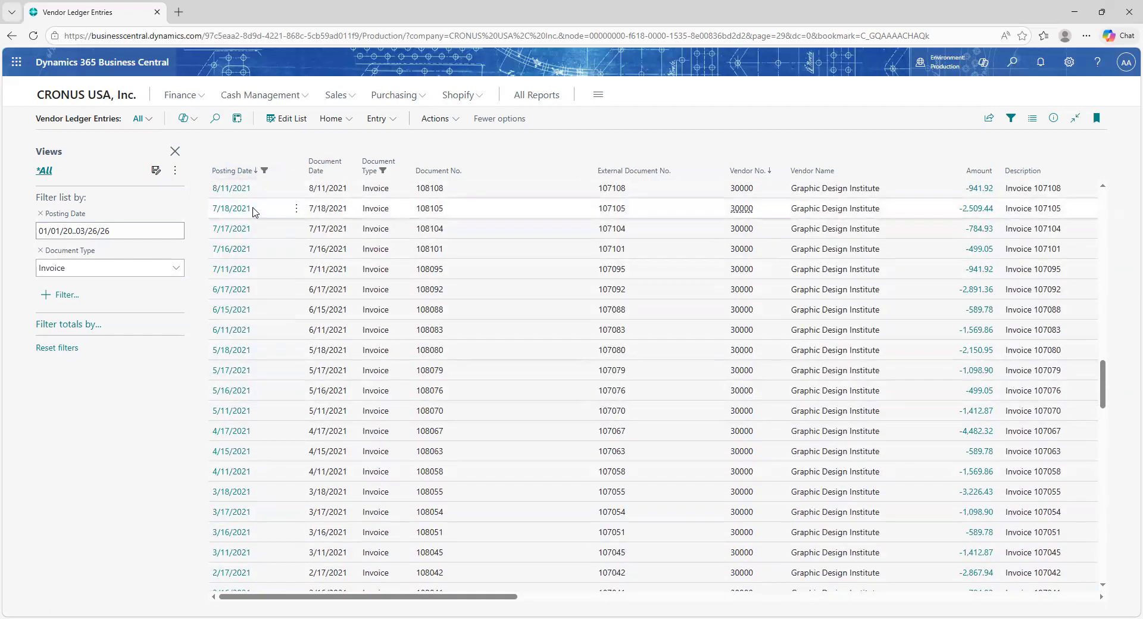
- Add a filter on the Open field and set it to Yes to list only open invoices
{"action": "left_click", "coordinate": [66, 295]}
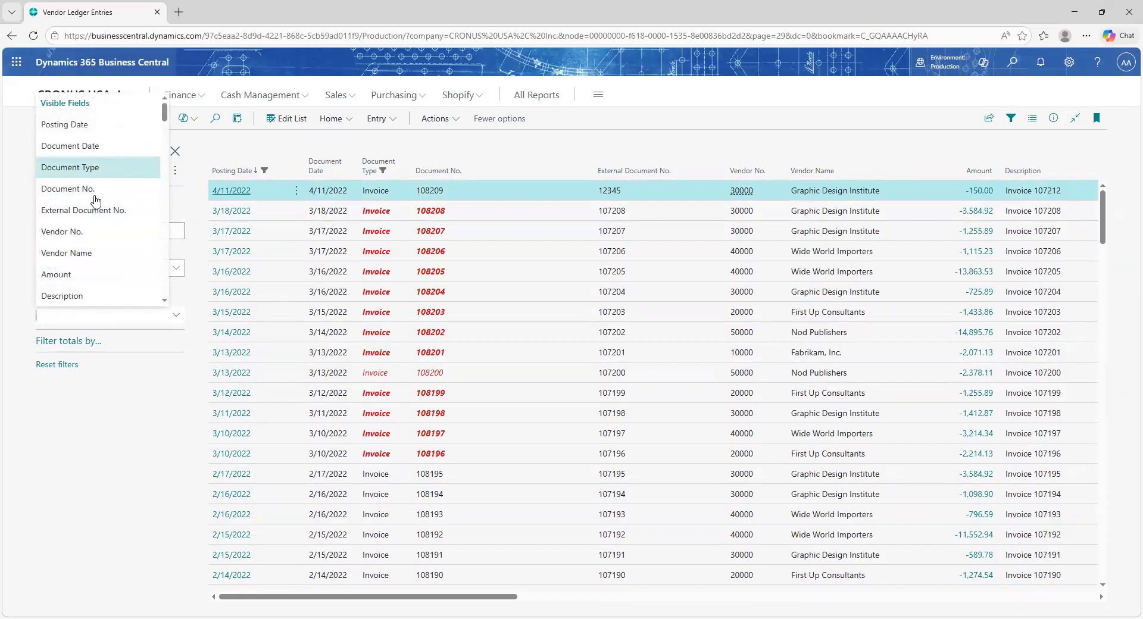
{"action": "type", "text": "Open"}
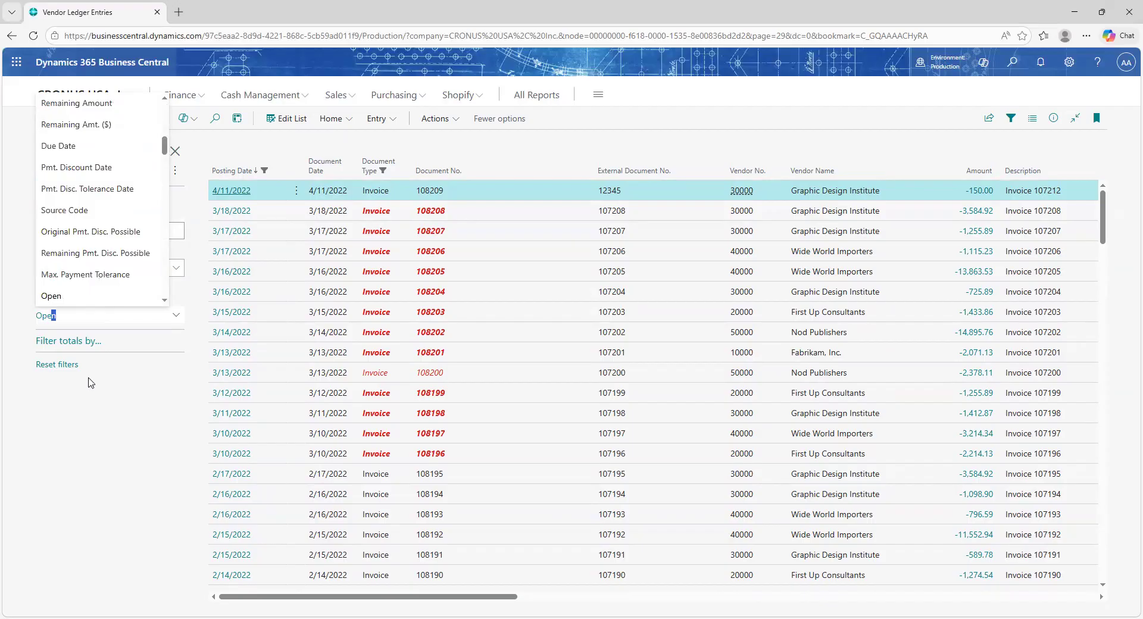
{"action": "key", "text": "Return"}
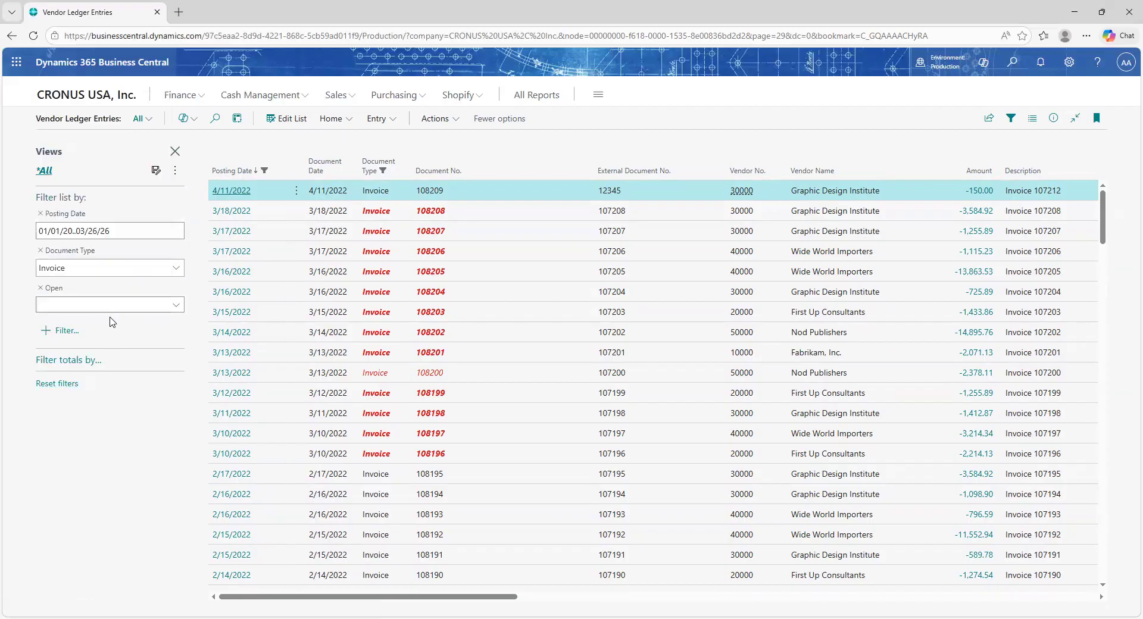
{"action": "left_click", "coordinate": [127, 306]}
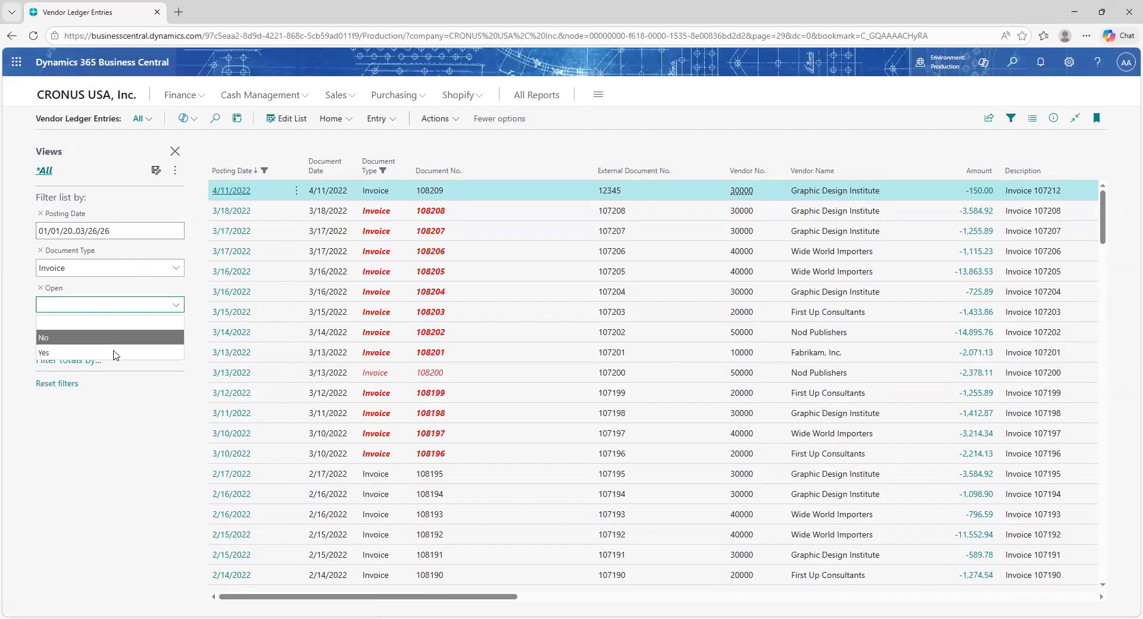
{"action": "left_click", "coordinate": [117, 353]}
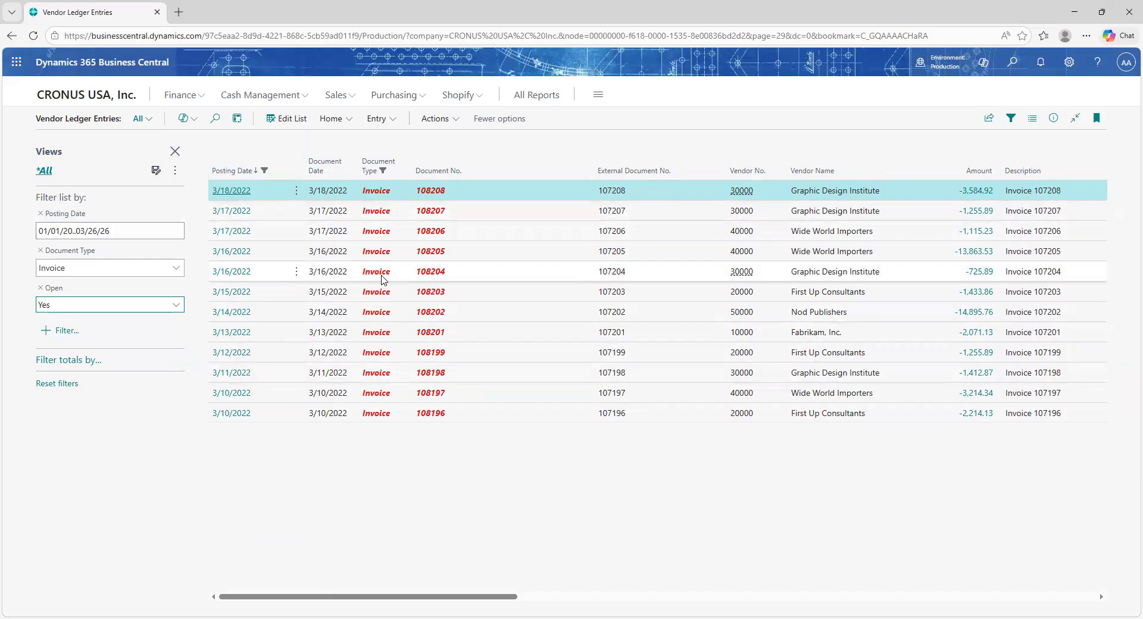
- Go to the payment journals under Cash Management and open the PMT REG batch
{"action": "left_click", "coordinate": [304, 99]}
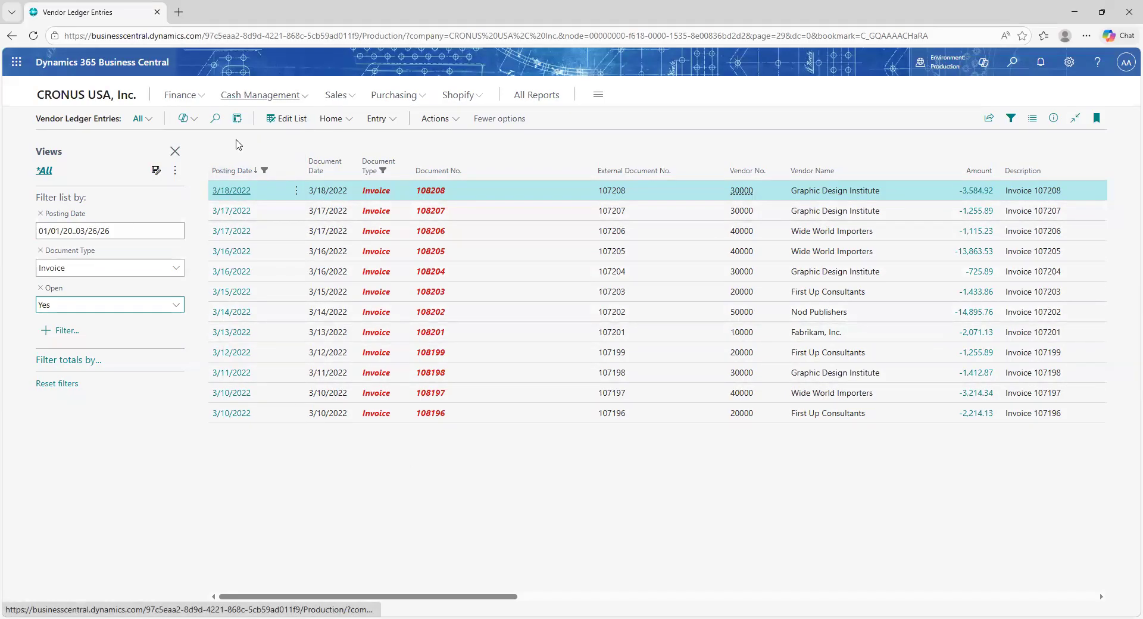
{"action": "left_click", "coordinate": [232, 154]}
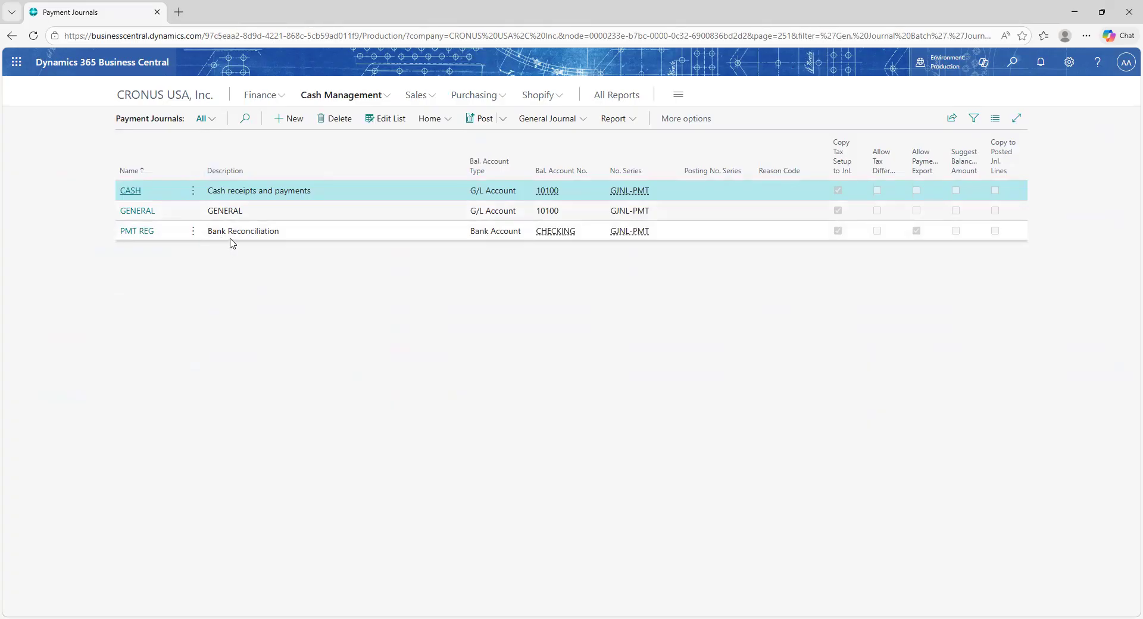
{"action": "left_click", "coordinate": [137, 230]}
{"action": "left_click", "coordinate": [137, 231]}
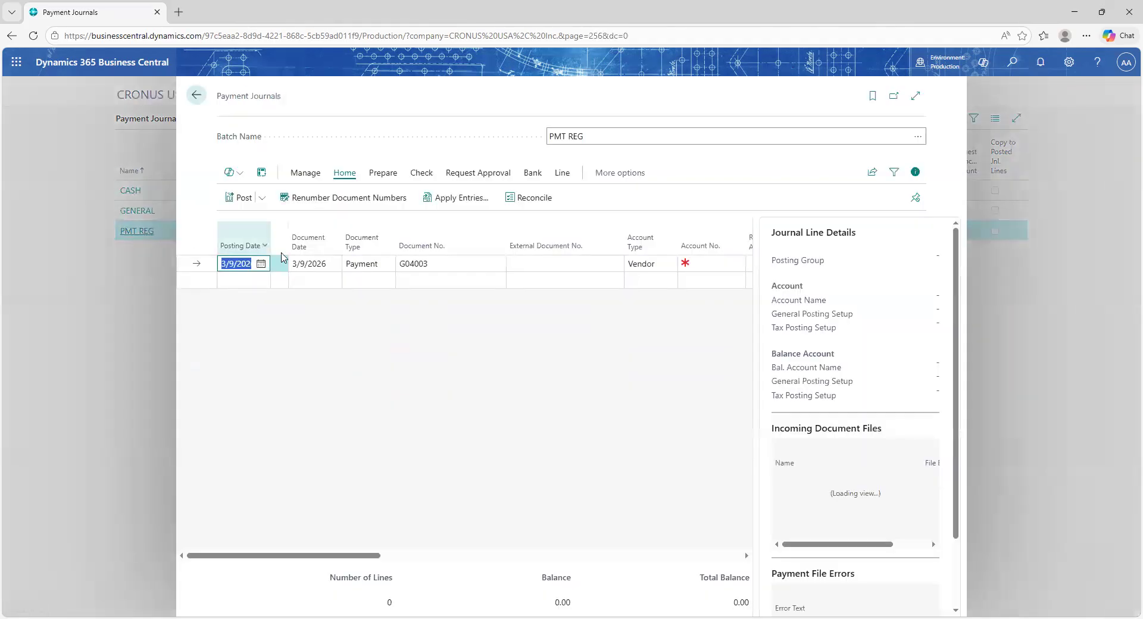
- Select Fabrikam, Inc. as the vendor account on the payment journal line
{"action": "left_click", "coordinate": [467, 209]}
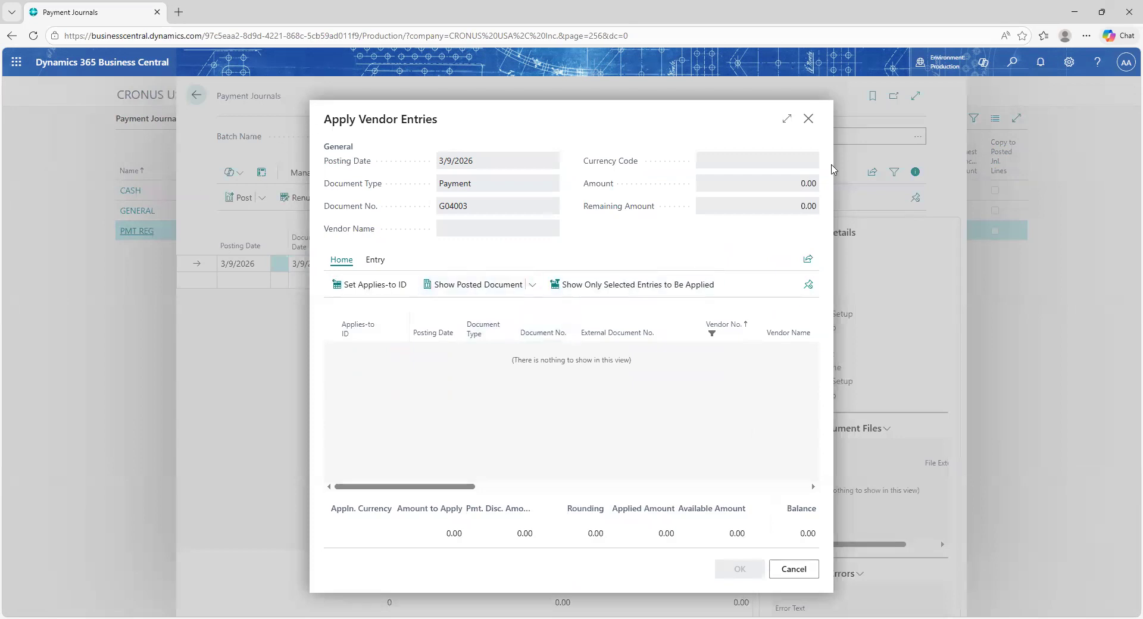
{"action": "key", "text": "Escape"}
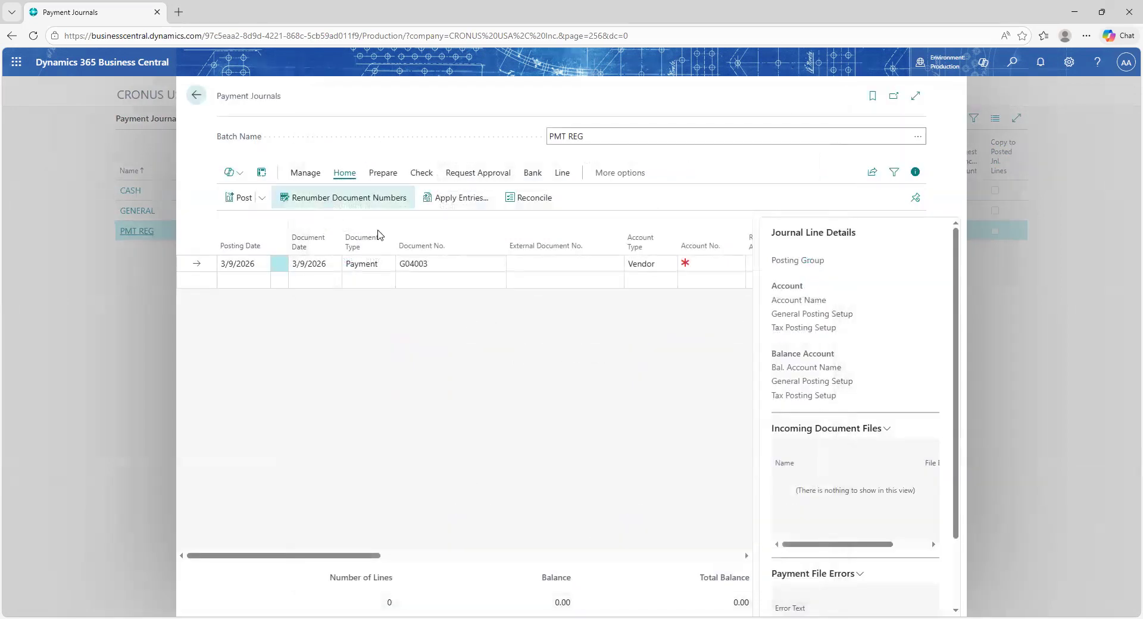
{"action": "left_click", "coordinate": [730, 263]}
{"action": "left_click", "coordinate": [737, 266]}
{"action": "left_click", "coordinate": [738, 269]}
{"action": "left_click", "coordinate": [738, 269]}
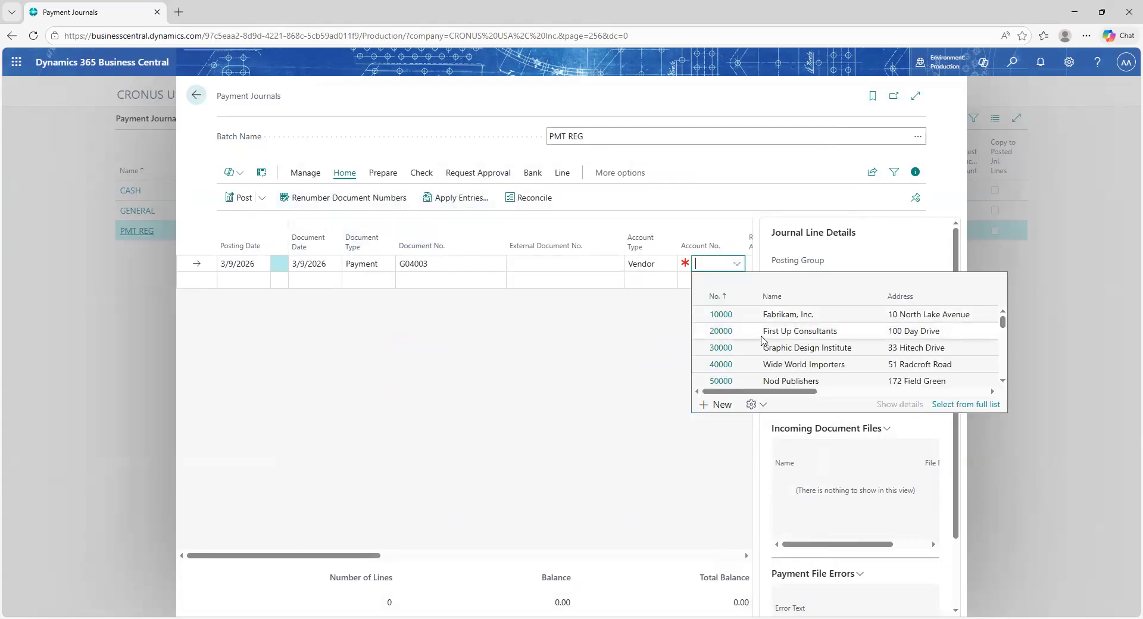
{"action": "left_click", "coordinate": [722, 314]}
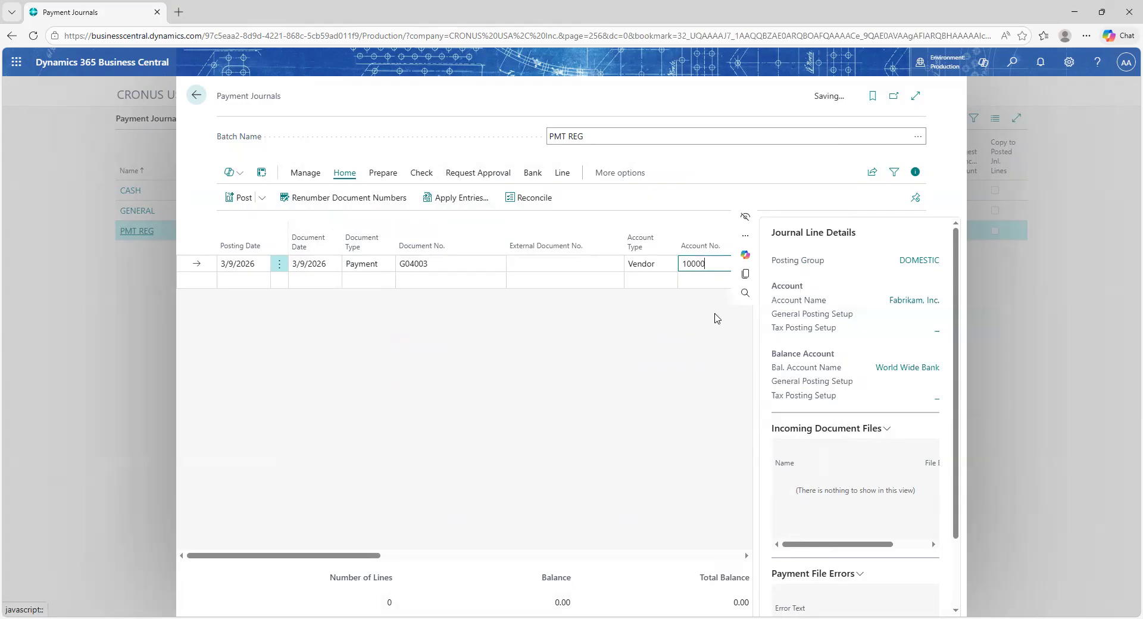
- Apply the payment line to Fabrikam's open invoice entry using Set Applies-to ID, and preview the journal posting
{"action": "left_click", "coordinate": [456, 201]}
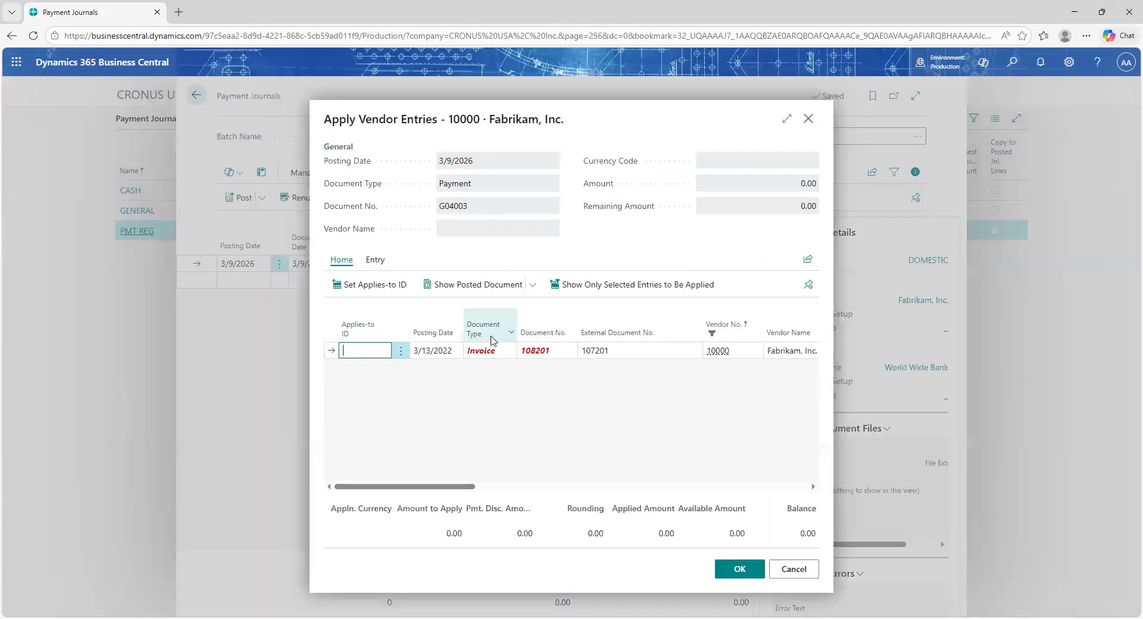
{"action": "left_click", "coordinate": [375, 286]}
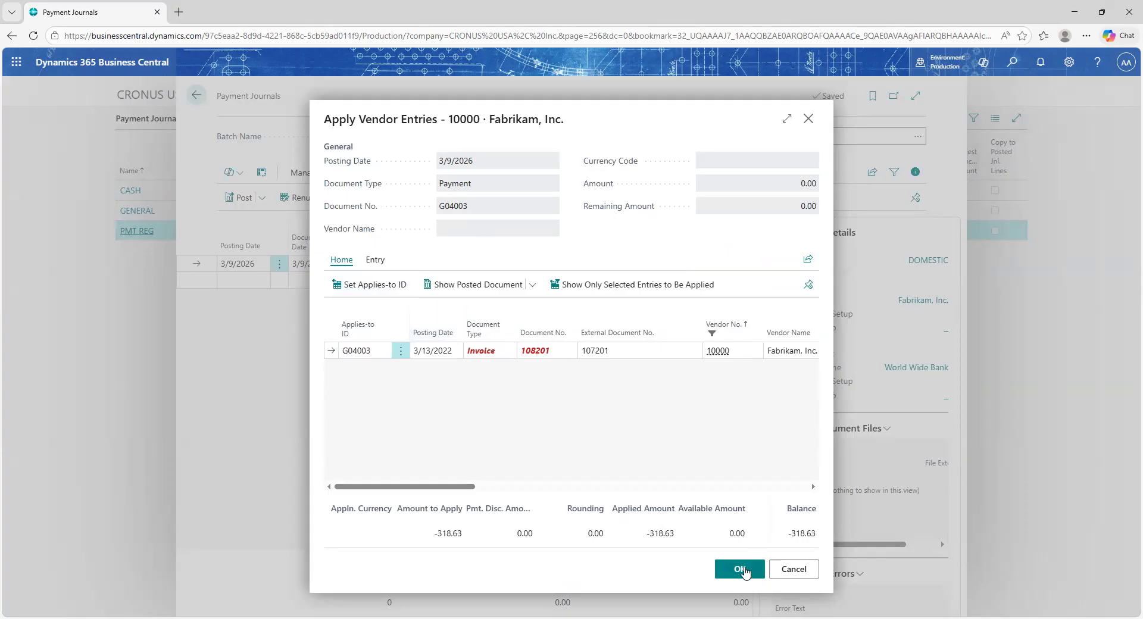
{"action": "left_click", "coordinate": [748, 579]}
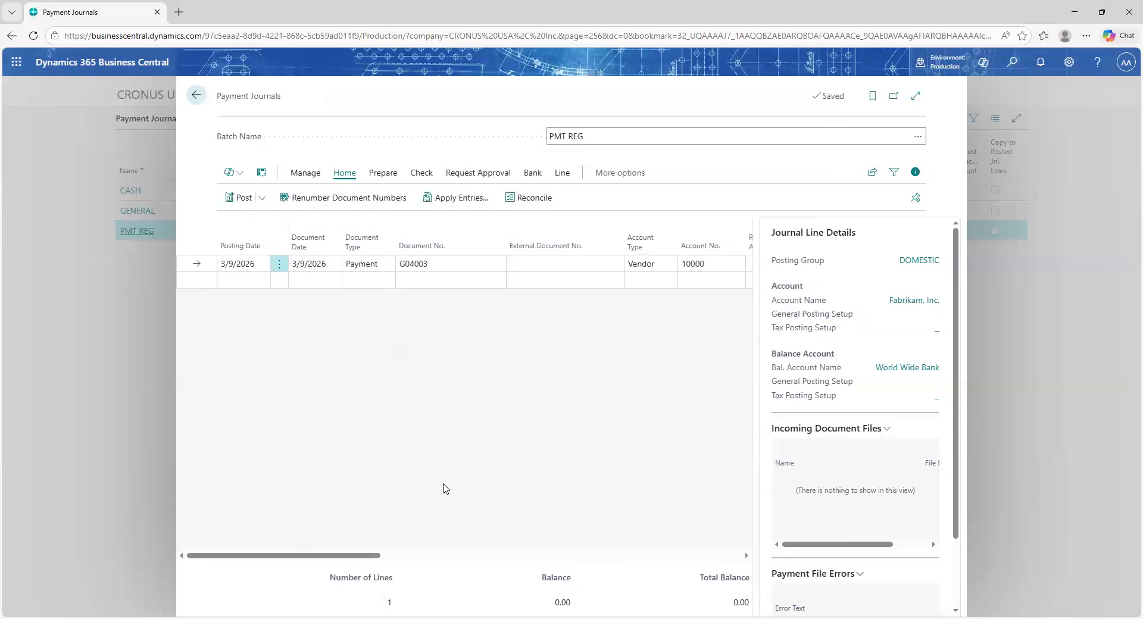
{"action": "left_click", "coordinate": [262, 198]}
{"action": "left_click", "coordinate": [271, 244]}
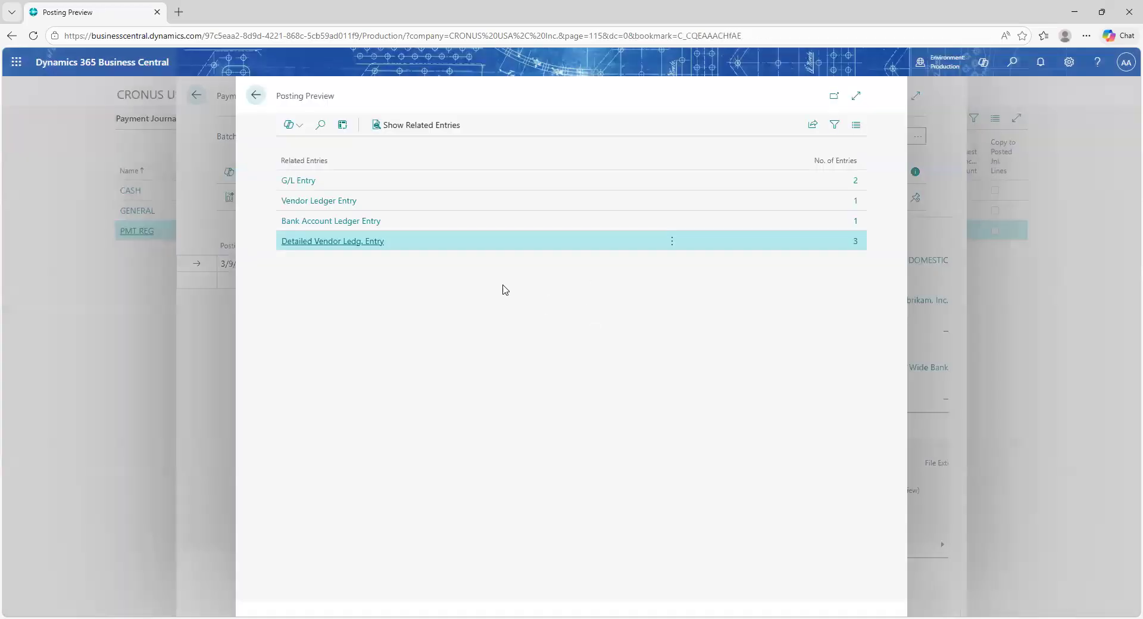
- Open the G/L entries in the posting preview and examine which accounts the 20100 and 10100 lines post to
{"action": "left_click", "coordinate": [306, 186]}
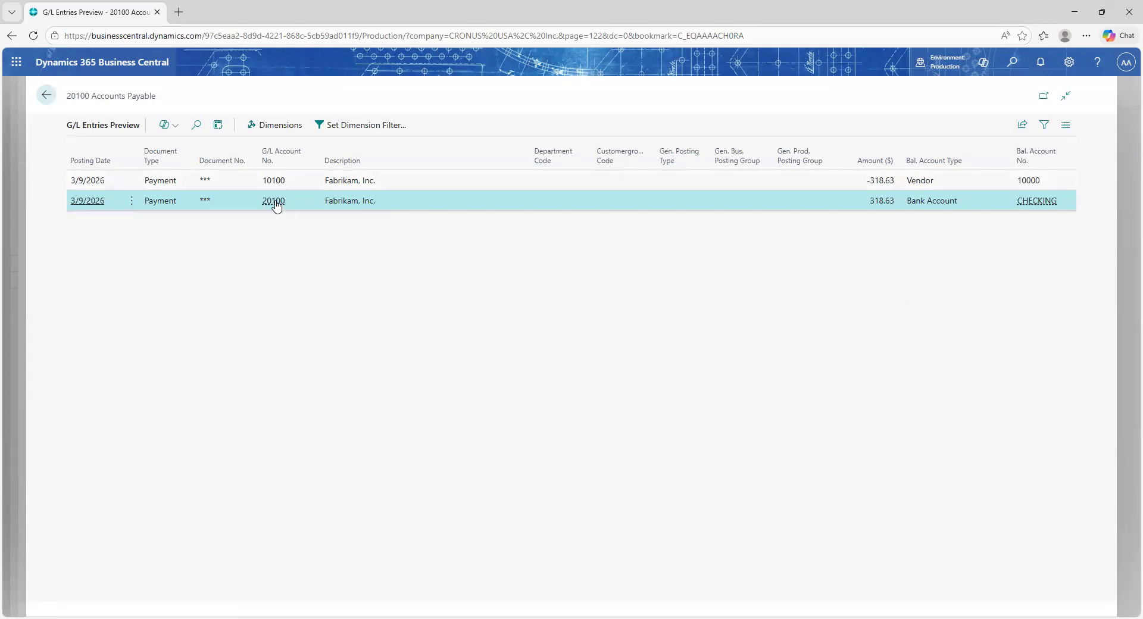
{"action": "mouse_move", "coordinate": [276, 205]}
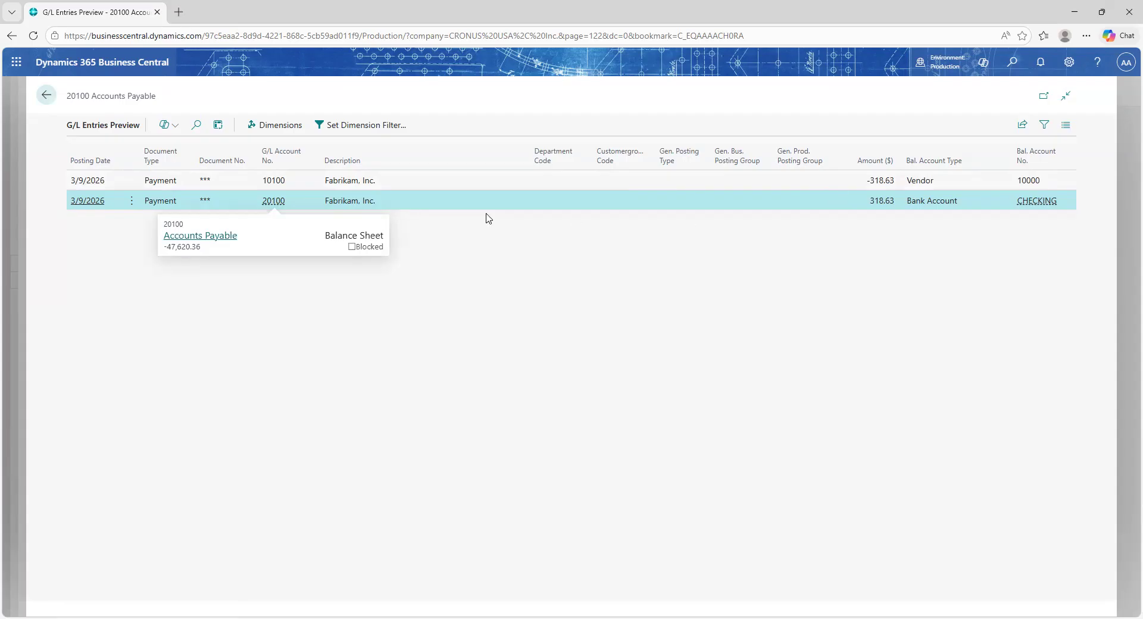
{"action": "left_click", "coordinate": [284, 186]}
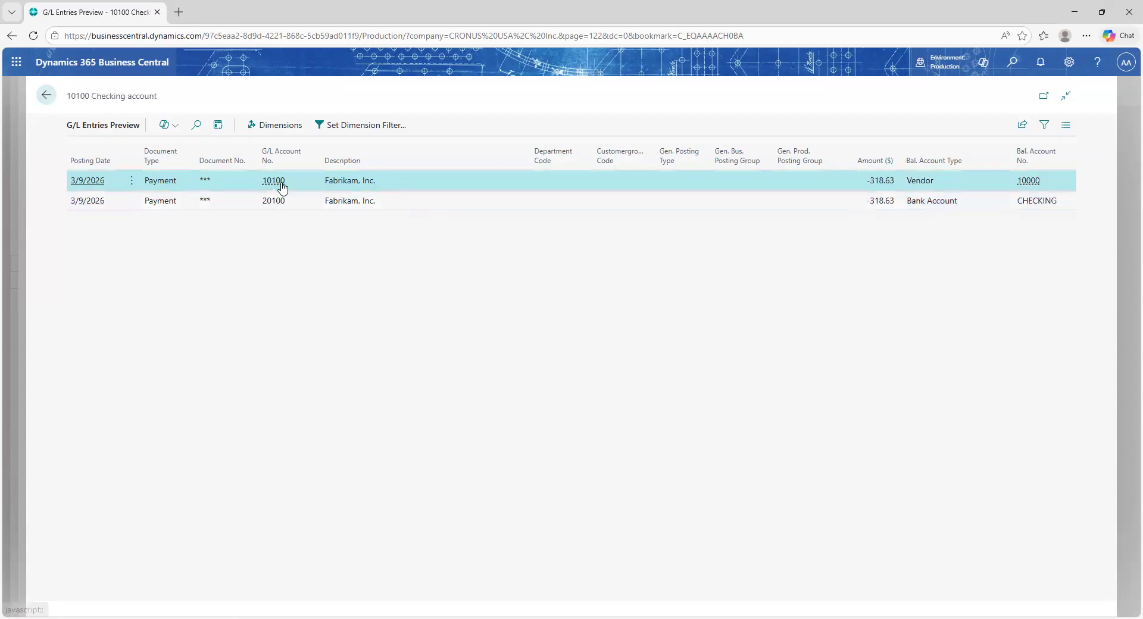
{"action": "mouse_move", "coordinate": [281, 185]}
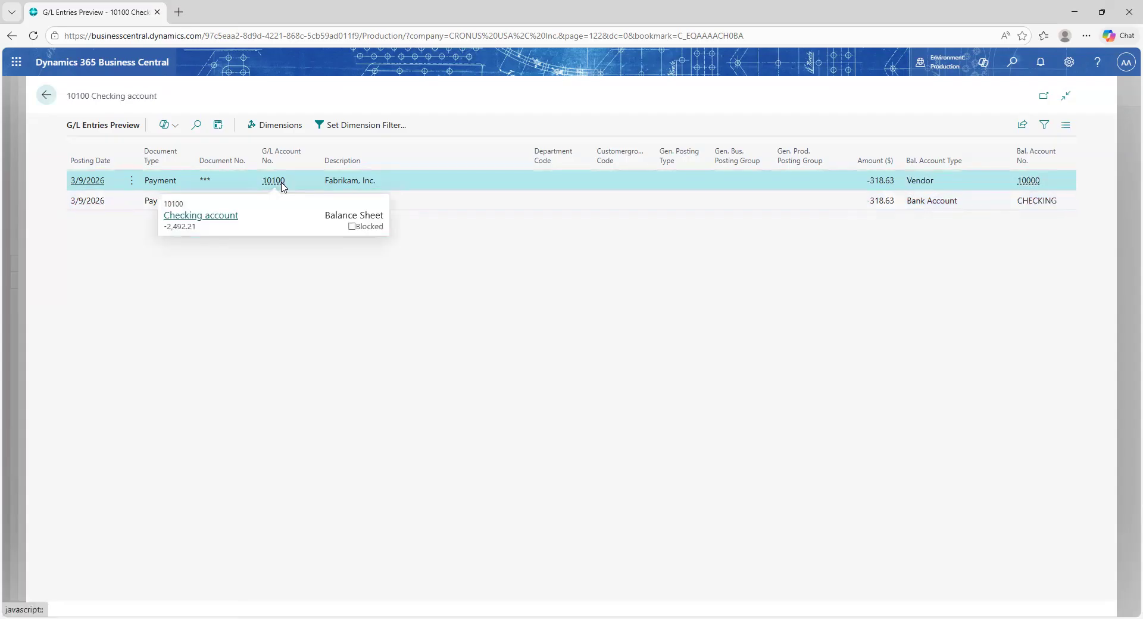
{"action": "left_click", "coordinate": [55, 99]}
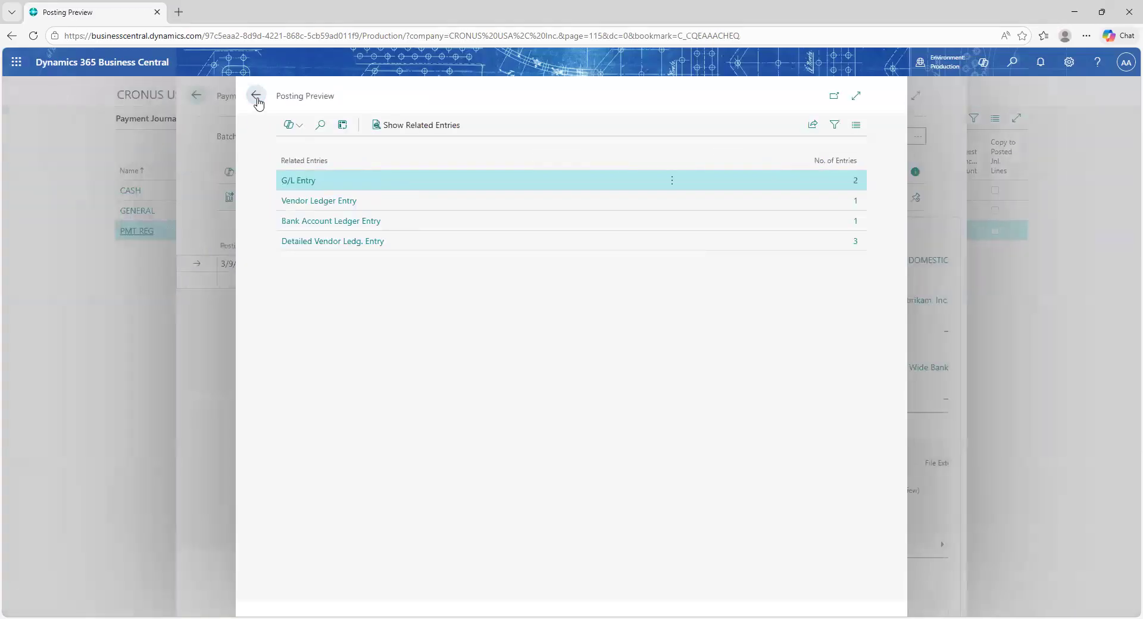
- Close the posting preview and the payment journal without posting, and return to the CRONUS USA, Inc. home page
{"action": "left_click", "coordinate": [256, 96]}
{"action": "left_click", "coordinate": [196, 96]}
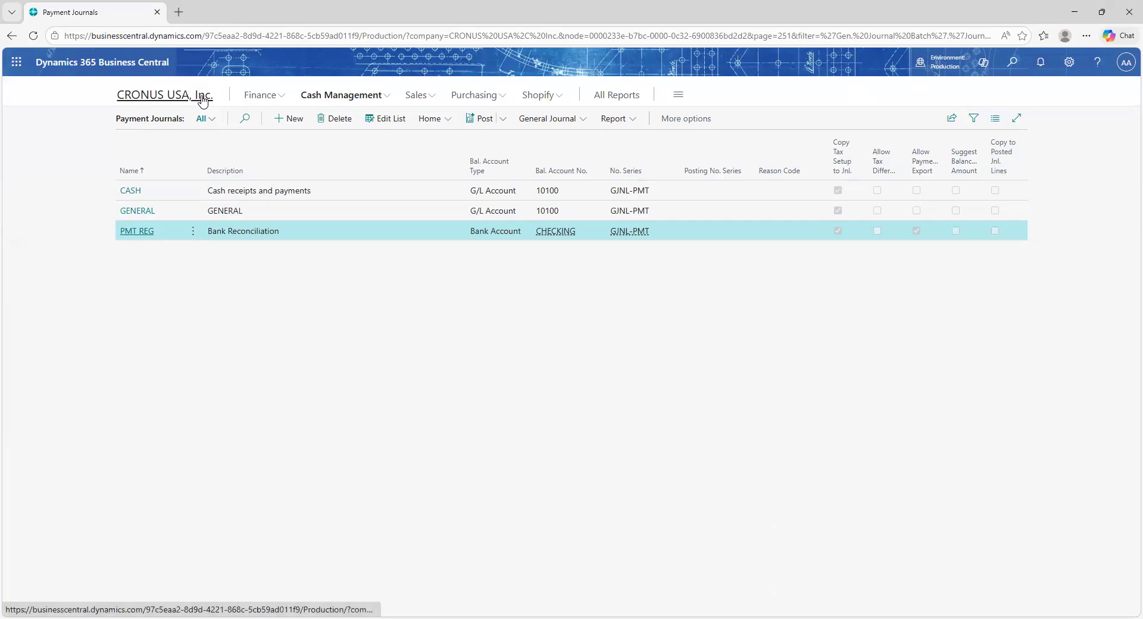
{"action": "left_click", "coordinate": [186, 101]}
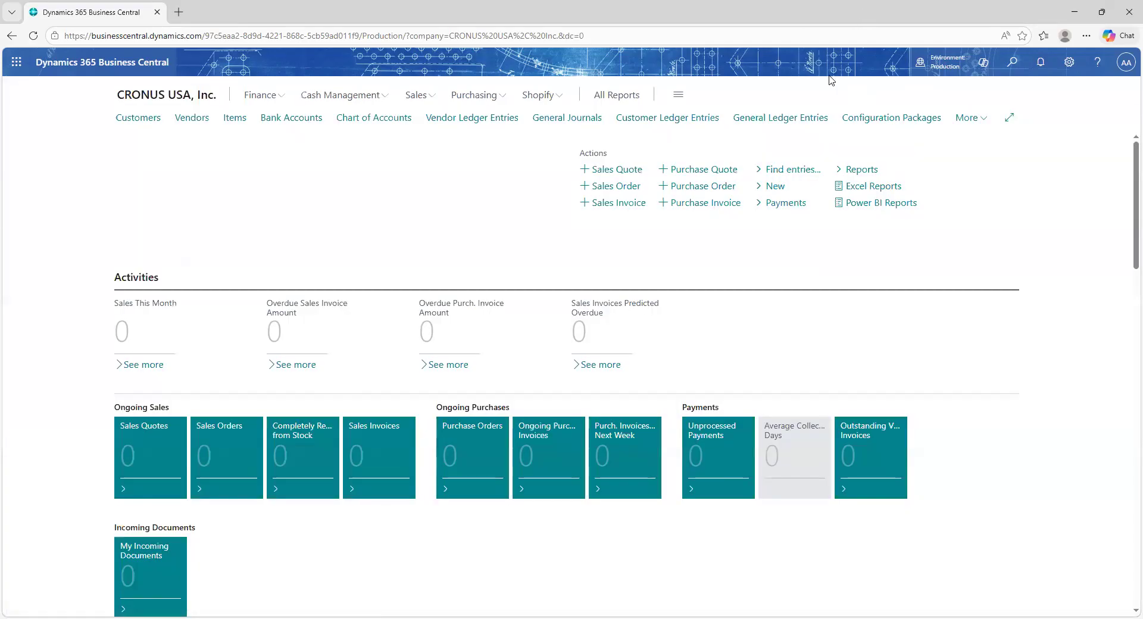